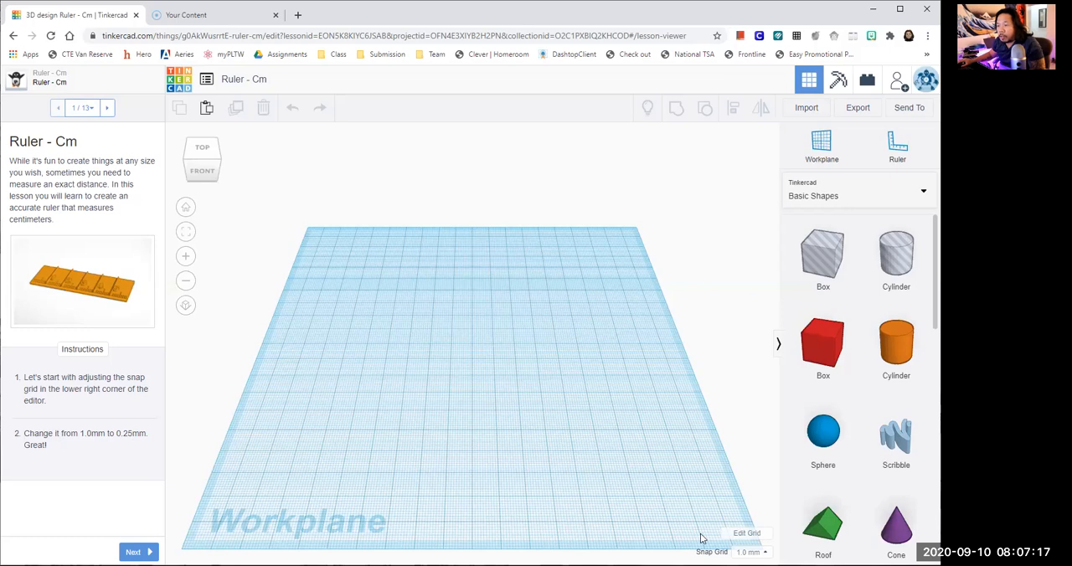
- Set the snap grid to 0.25 mm and advance the lesson to instruction page 2
left_click(750, 552)
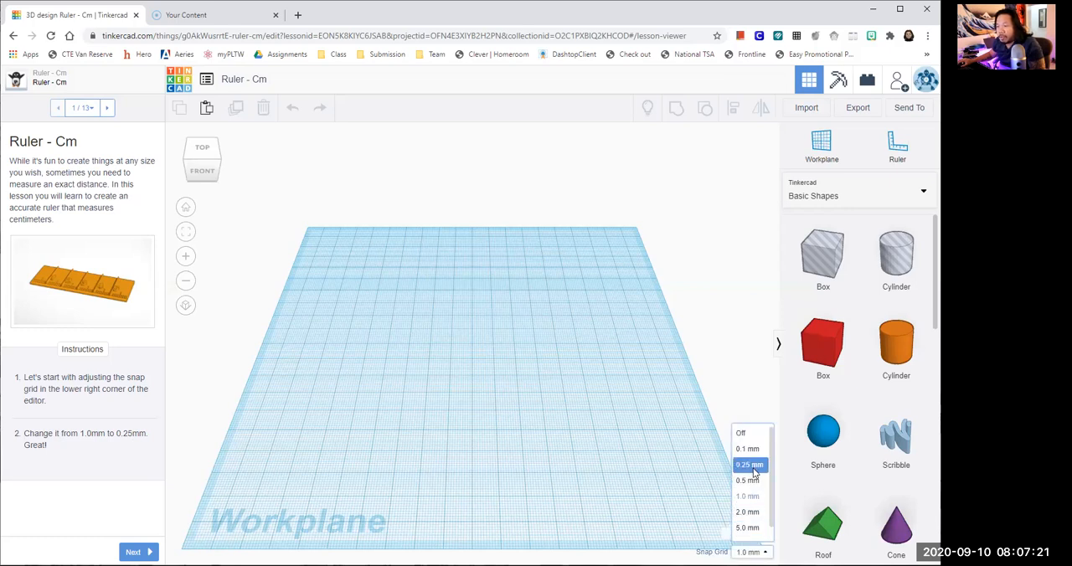
left_click(752, 466)
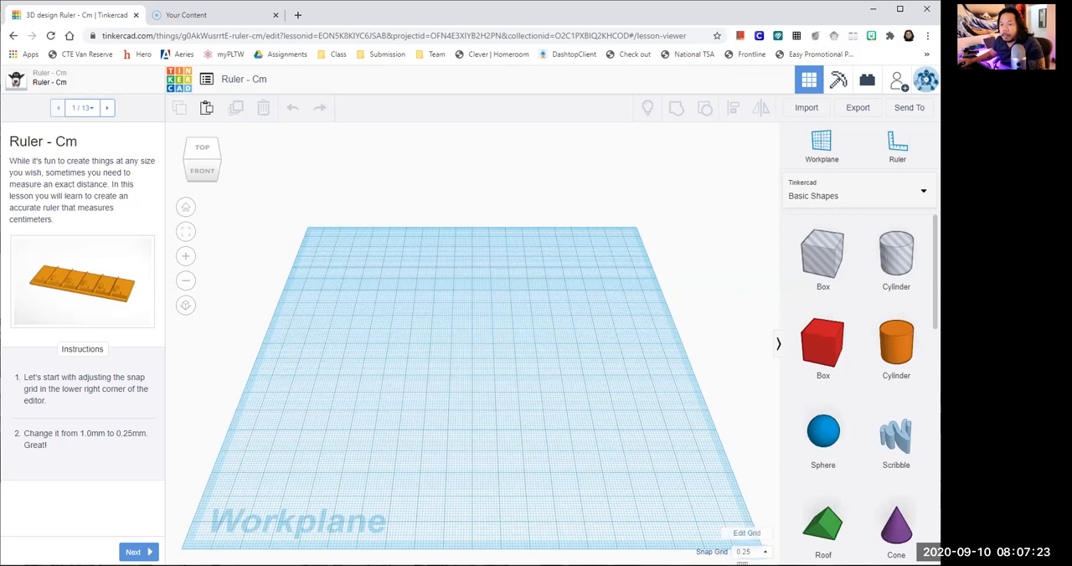
left_click(138, 552)
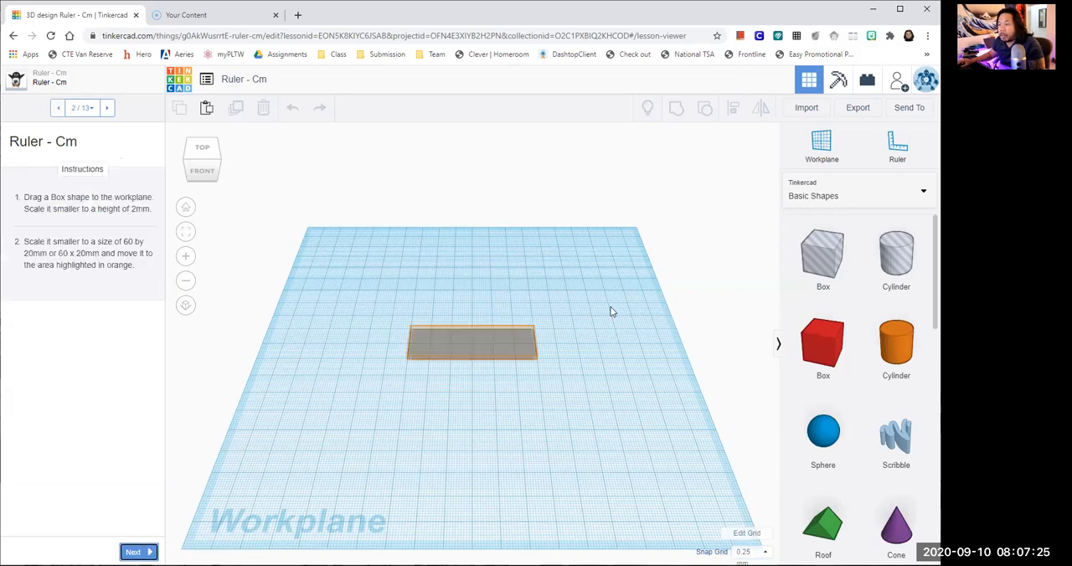
- Place a solid box on the workplane near the highlighted area and set its height to 2 mm
left_click_drag(833, 358, 498, 387)
left_click_drag(427, 401, 424, 399)
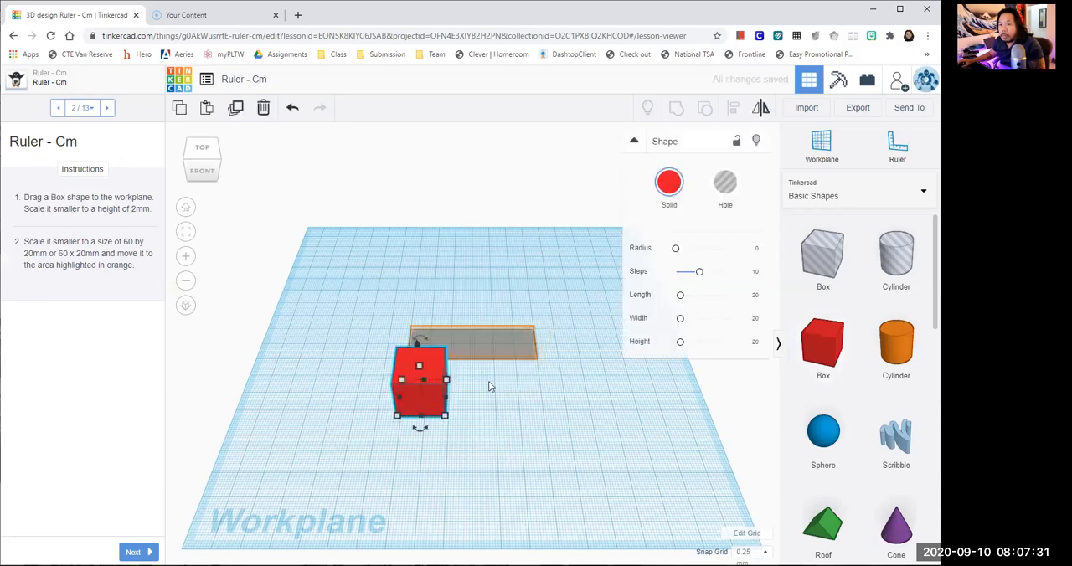
scroll(490, 386, "up", 1)
scroll(486, 398, "up", 1)
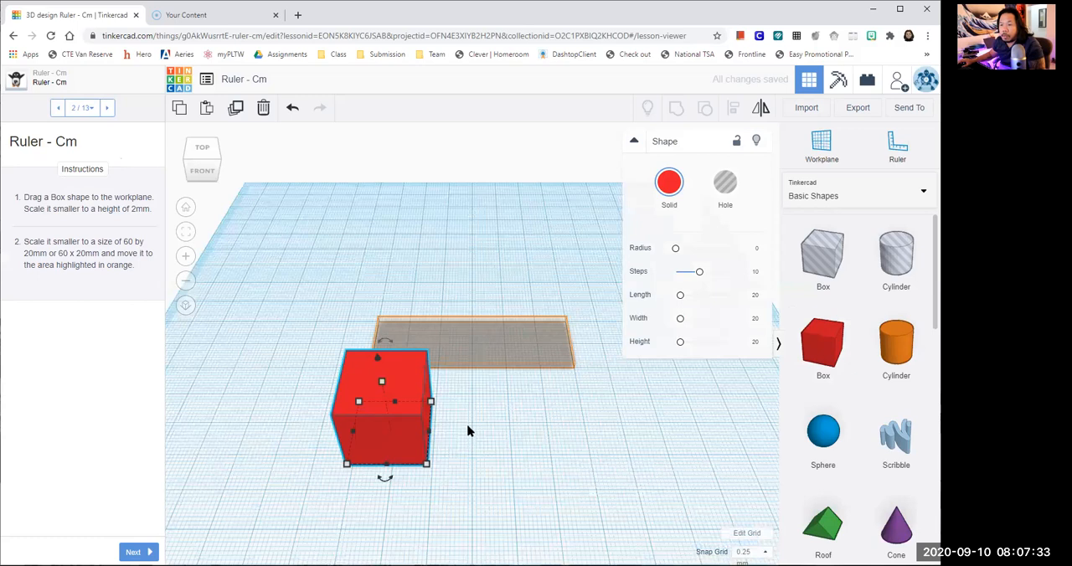
scroll(469, 423, "up", 1)
right_click_drag(472, 389, 469, 323)
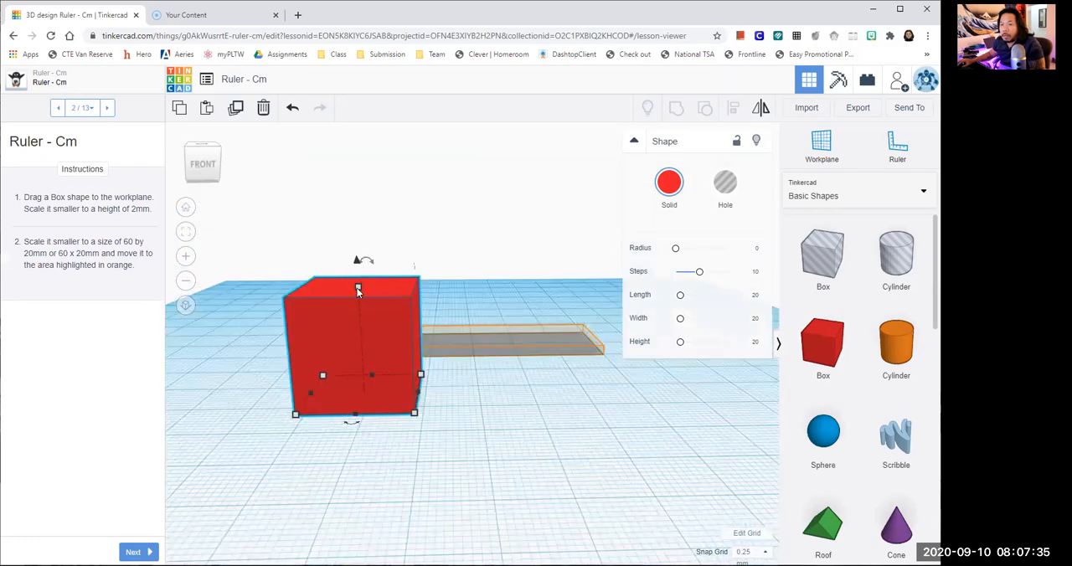
left_click_drag(358, 286, 359, 323)
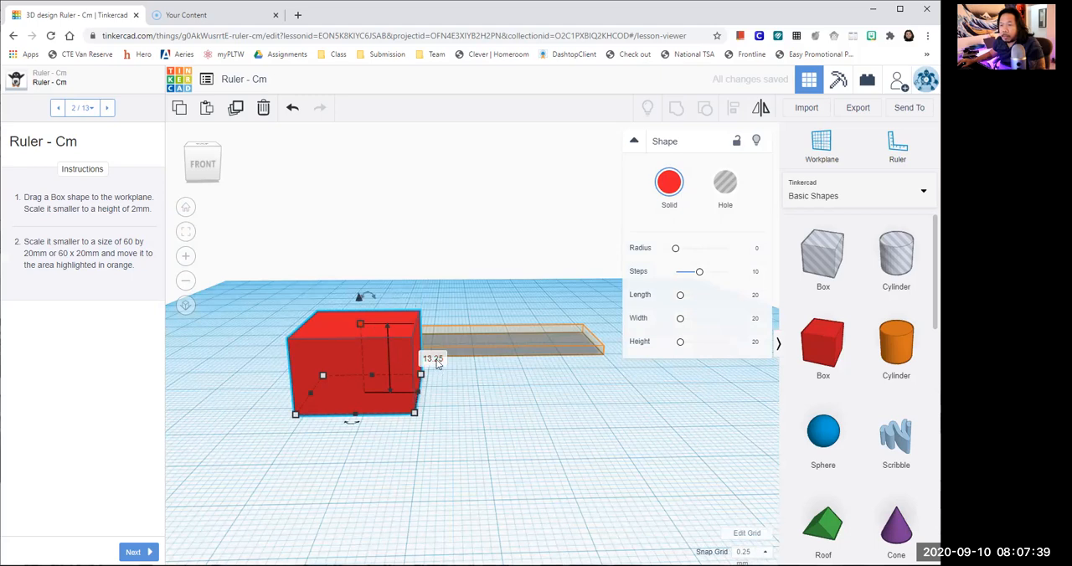
left_click(436, 358)
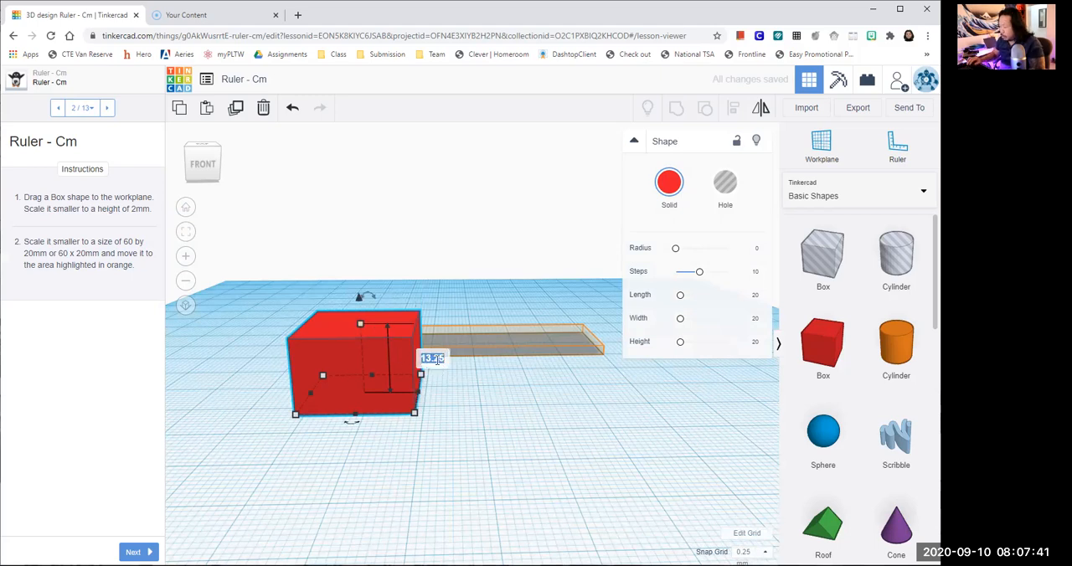
type("2")
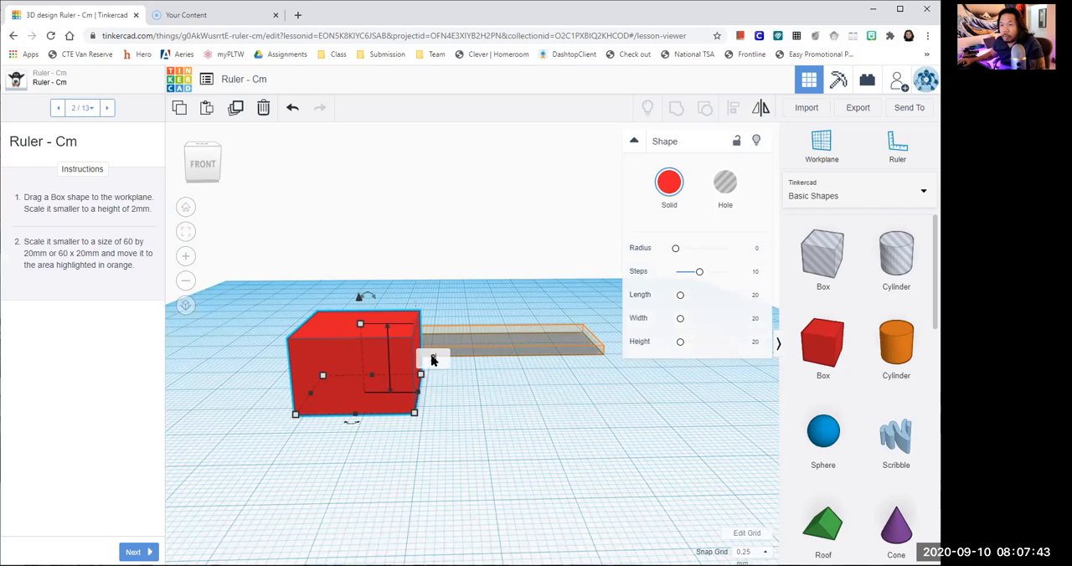
key("Return")
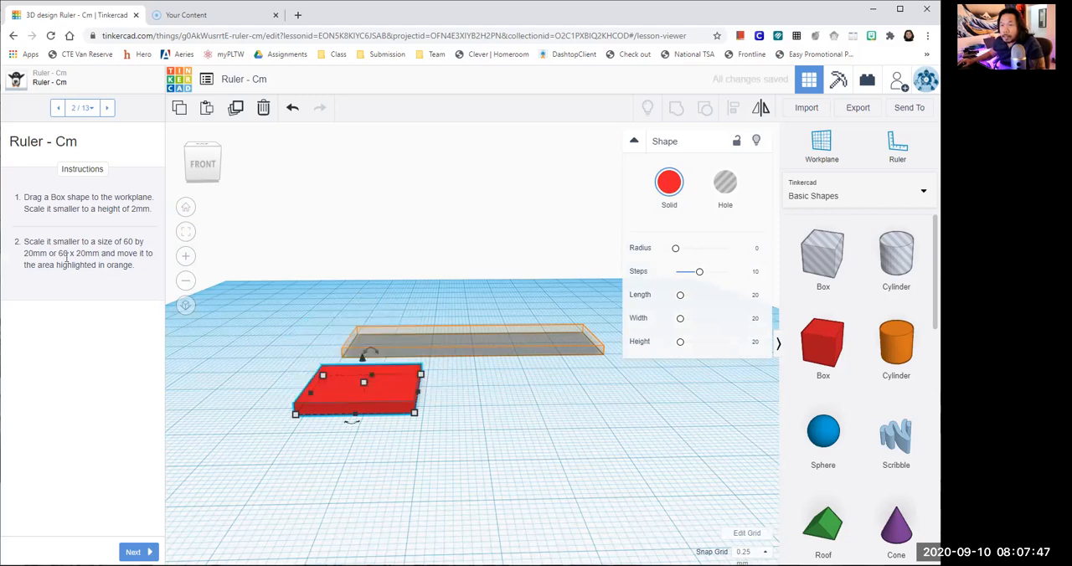
- Set the flattened box's front side length to 60 mm, keeping its 20 mm depth
left_click(463, 435)
left_click(407, 405)
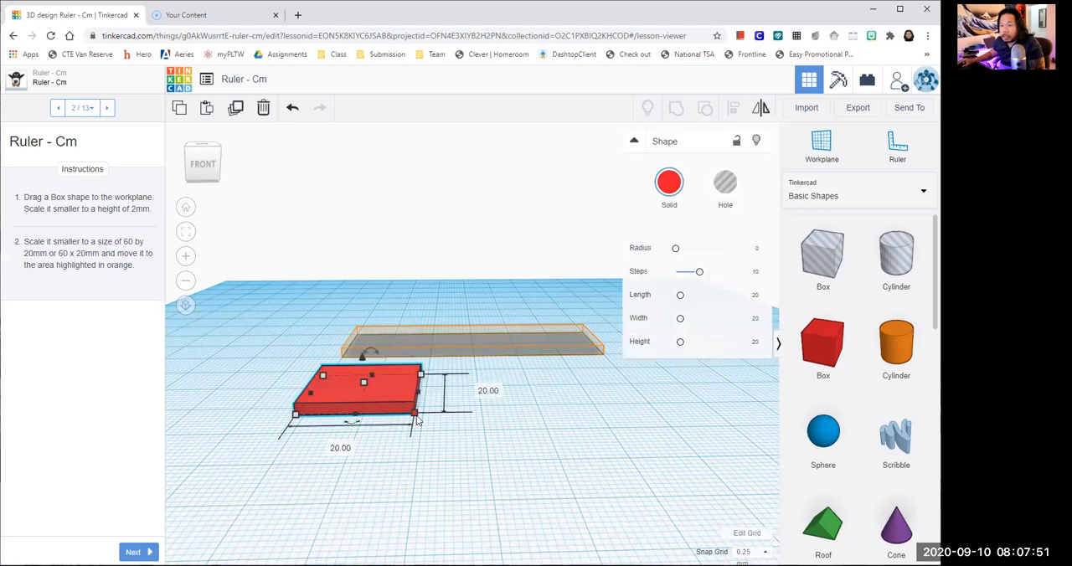
left_click(340, 449)
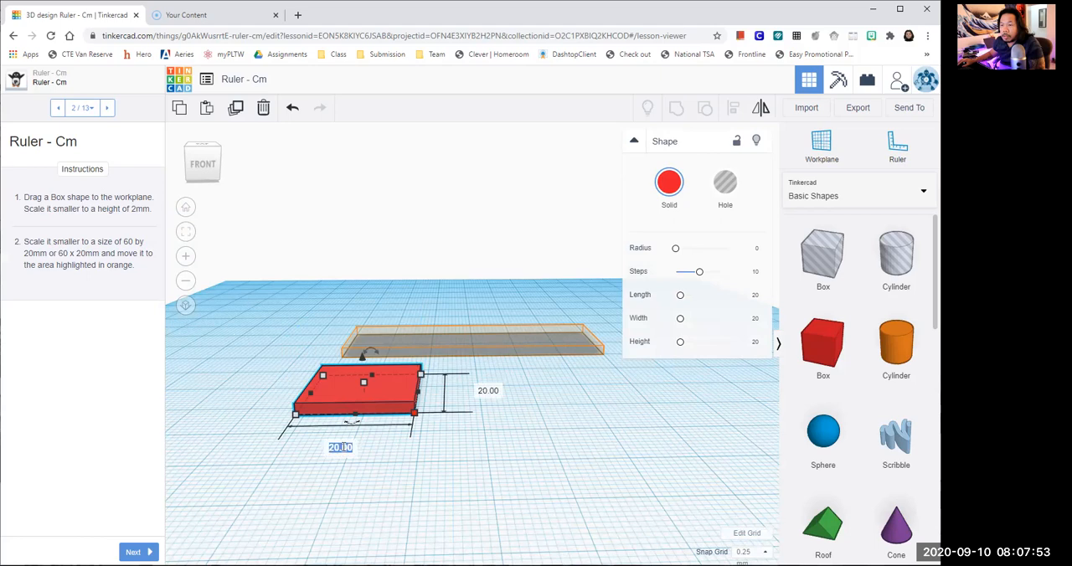
type("6")
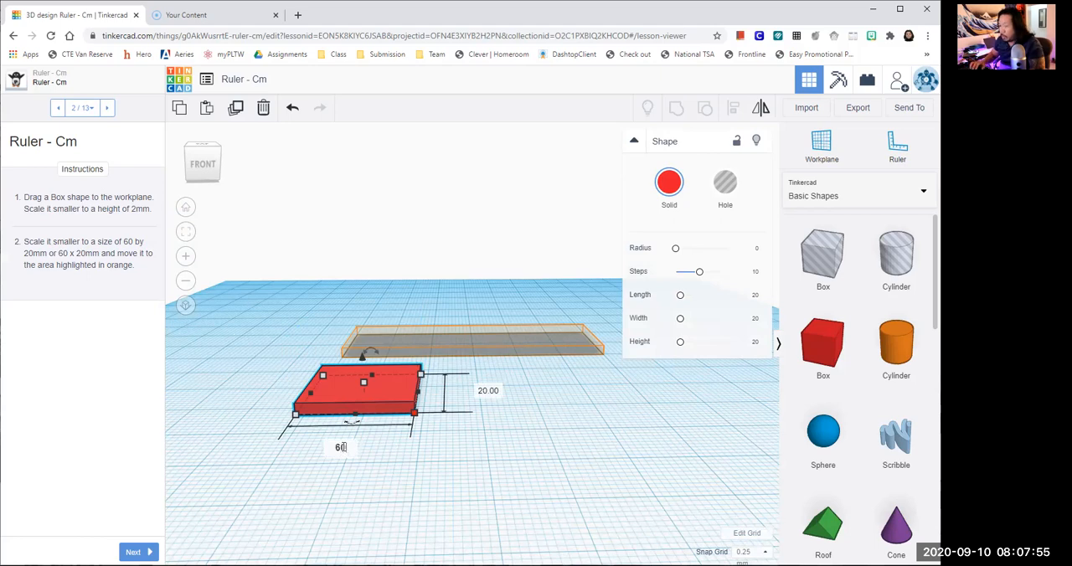
type("0")
key("Return")
left_click(507, 499)
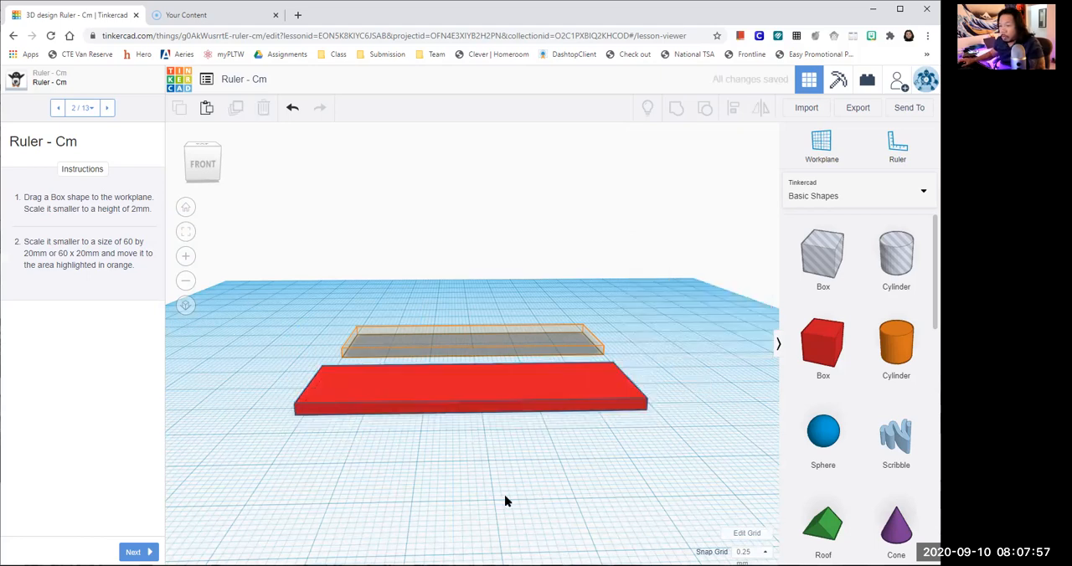
- Move the red plate onto the area outlined in orange
scroll(505, 498, "up", 2)
scroll(502, 501, "down", 2)
right_click_drag(469, 510, 586, 520)
left_click_drag(592, 428, 436, 389)
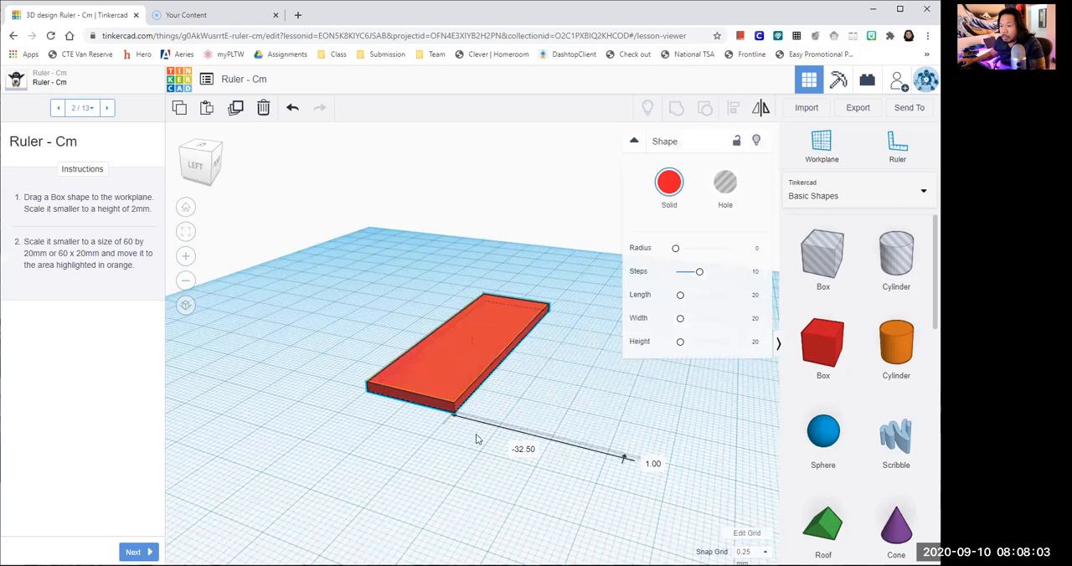
left_click(482, 443)
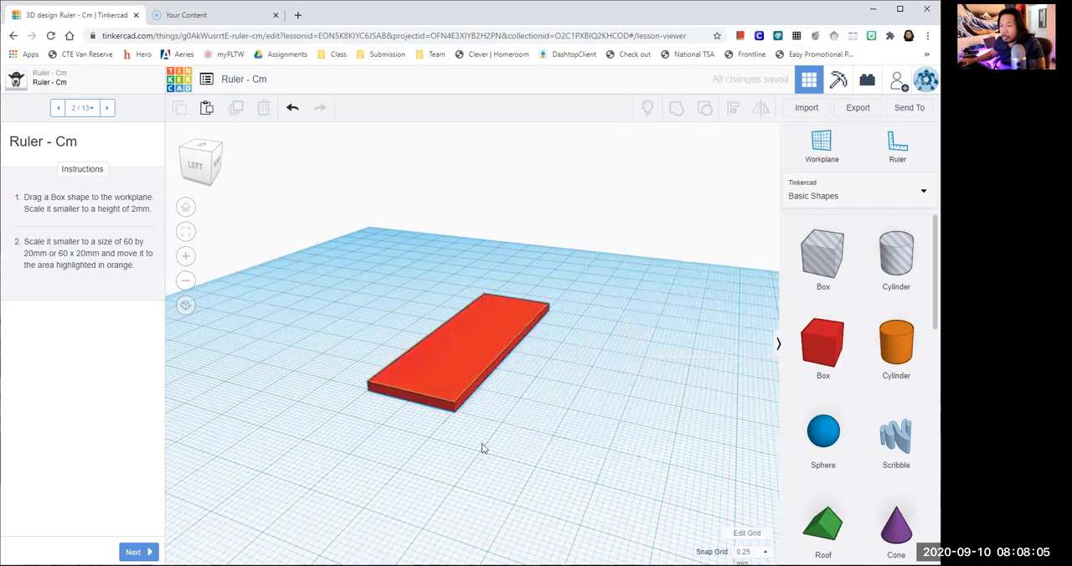
- Nudge the red plate in small snap increments along both directions to line it up exactly with the orange outline
scroll(506, 487, "up", 2)
scroll(516, 506, "up", 2)
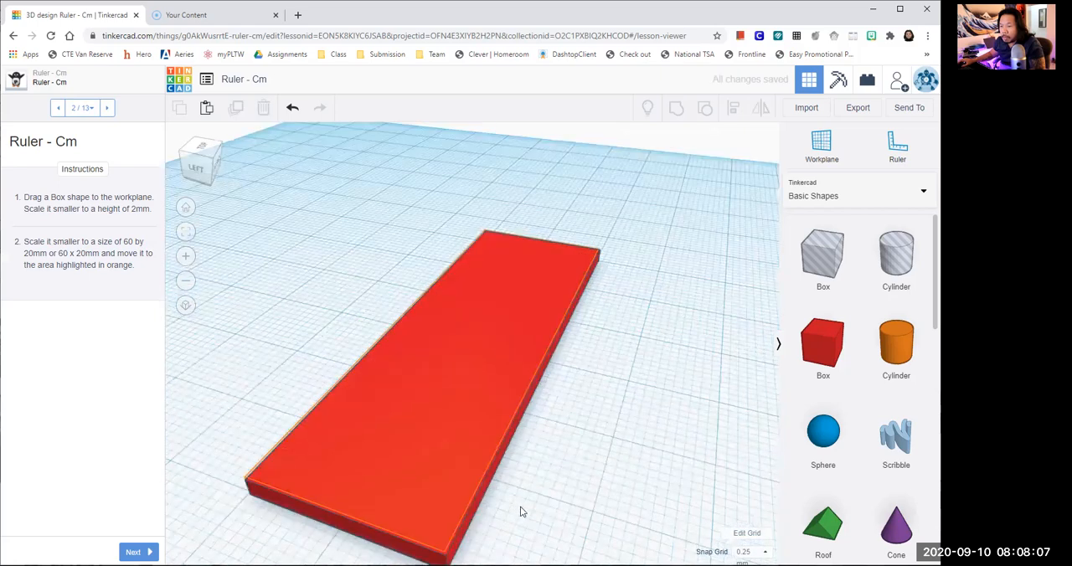
scroll(520, 511, "up", 2)
scroll(617, 503, "up", 1)
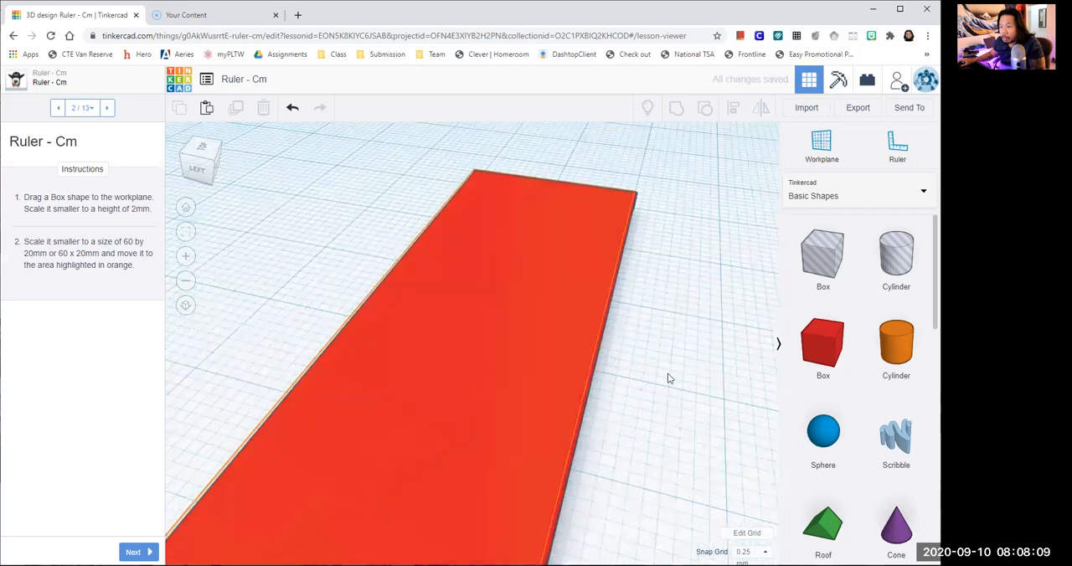
scroll(674, 372, "up", 1)
left_click(533, 455)
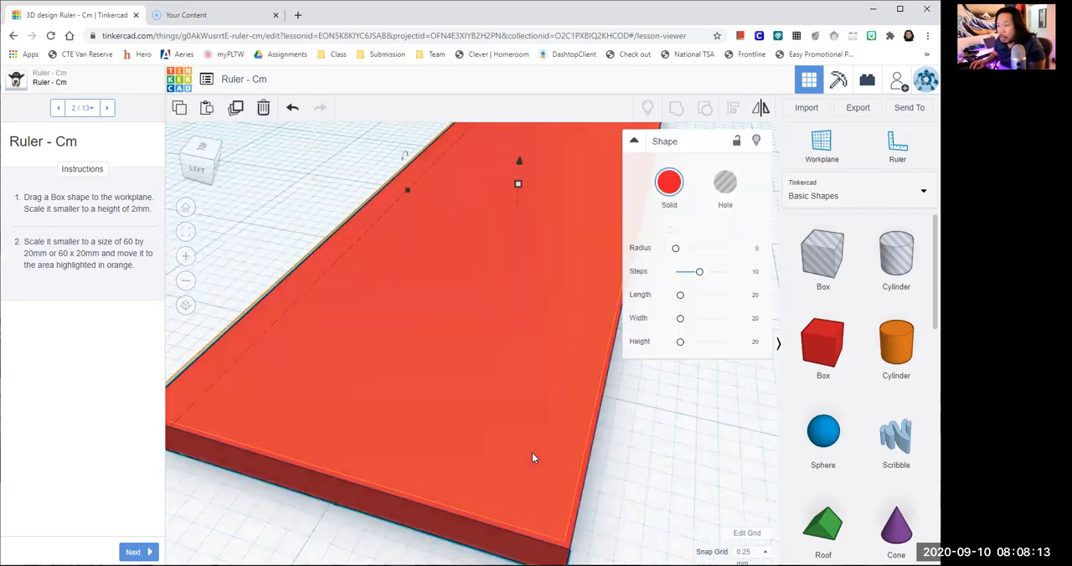
key("Left")
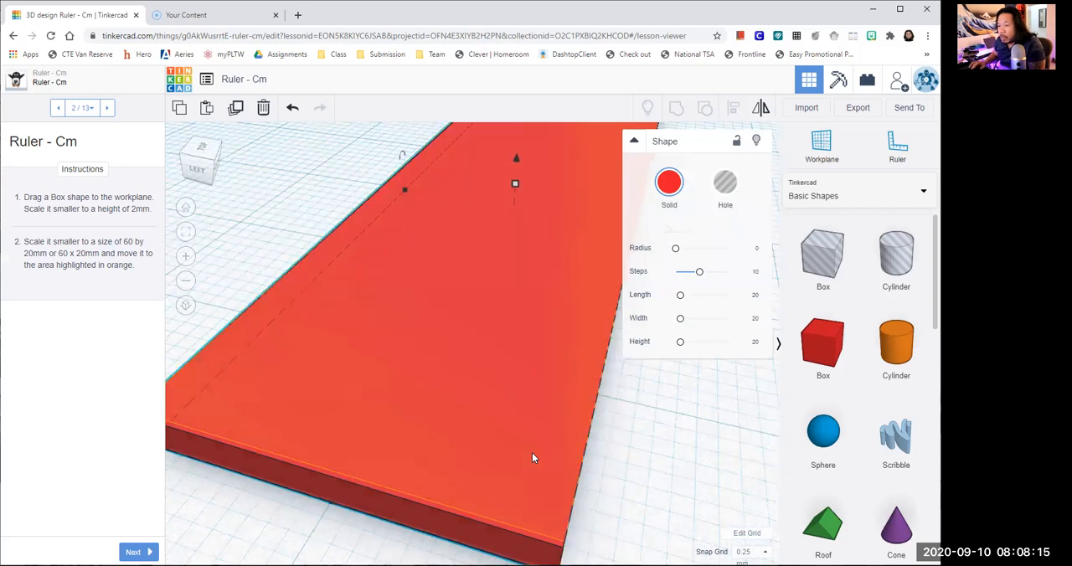
key("Up")
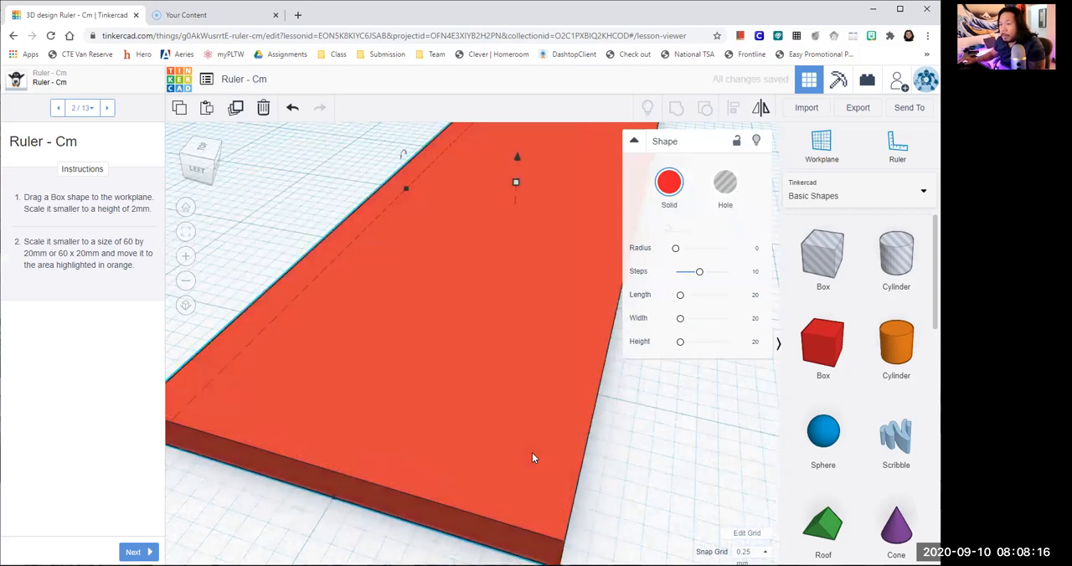
left_click(668, 493)
- Advance the lesson to instruction page 3 and place a solid cylinder in front of the red plate
scroll(653, 500, "down", 4)
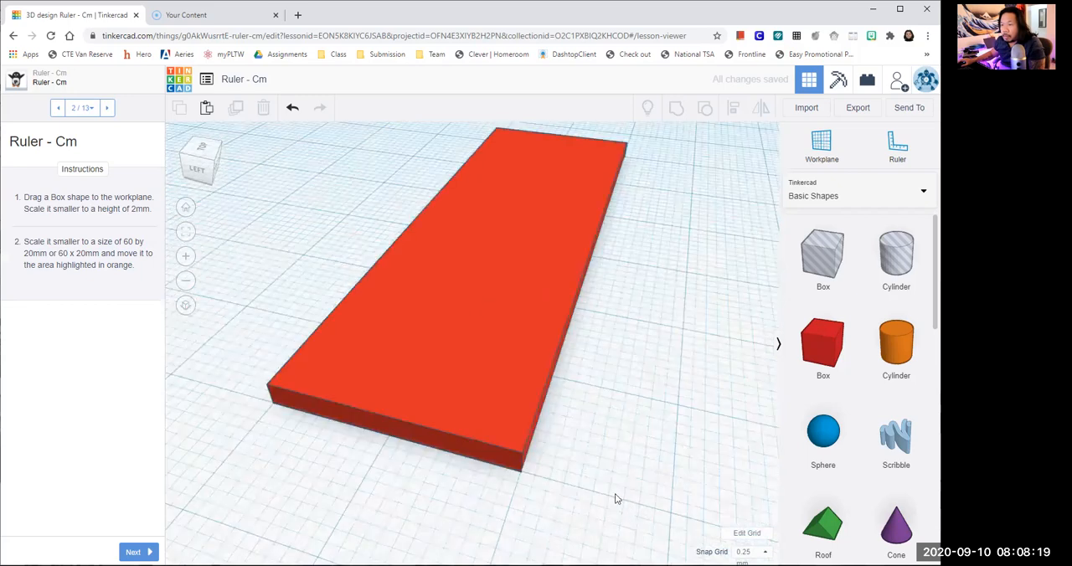
right_click_drag(605, 465, 511, 462)
right_click_drag(165, 543, 155, 523)
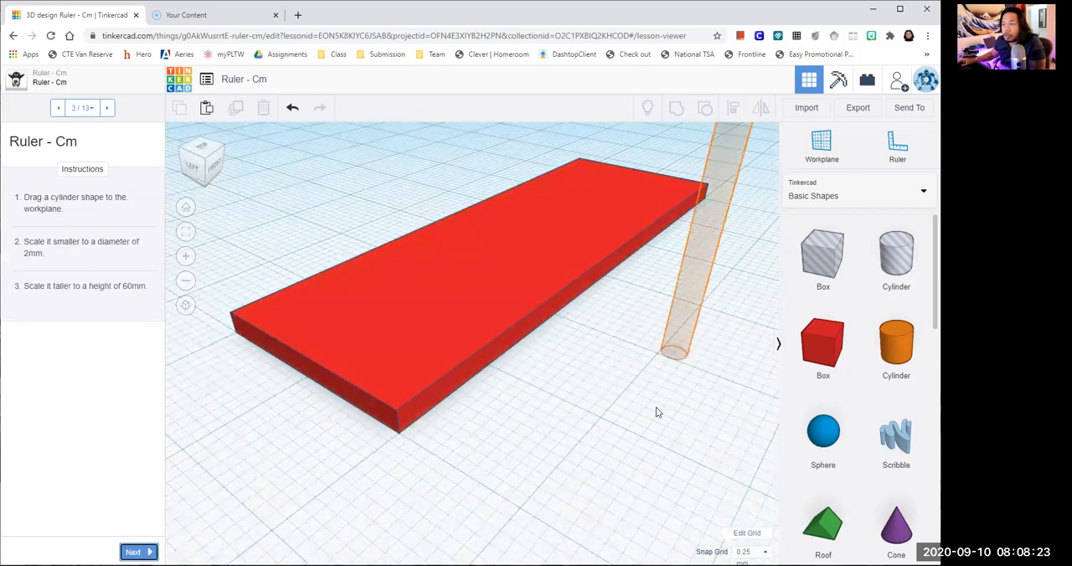
left_click(536, 437)
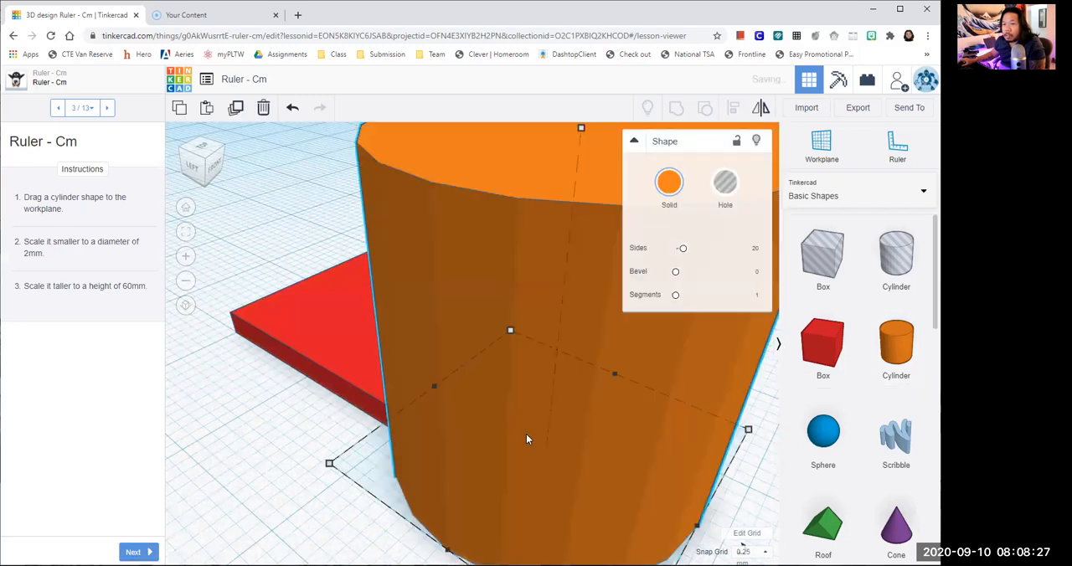
- Scale the cylinder's base down to a diameter of 2 mm in both directions
scroll(526, 434, "down", 2)
scroll(526, 433, "down", 3)
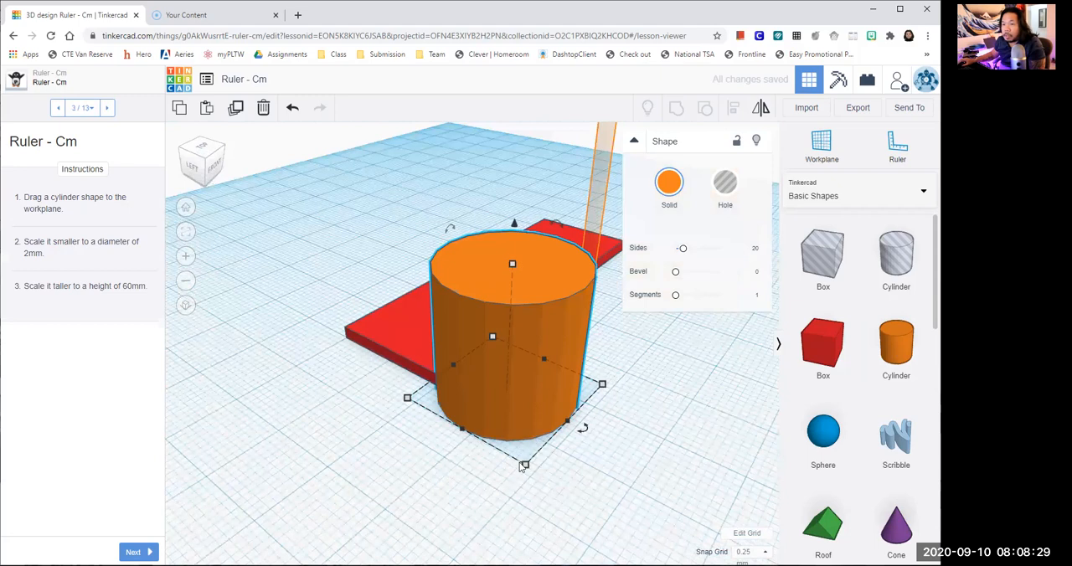
mouse_move(525, 467)
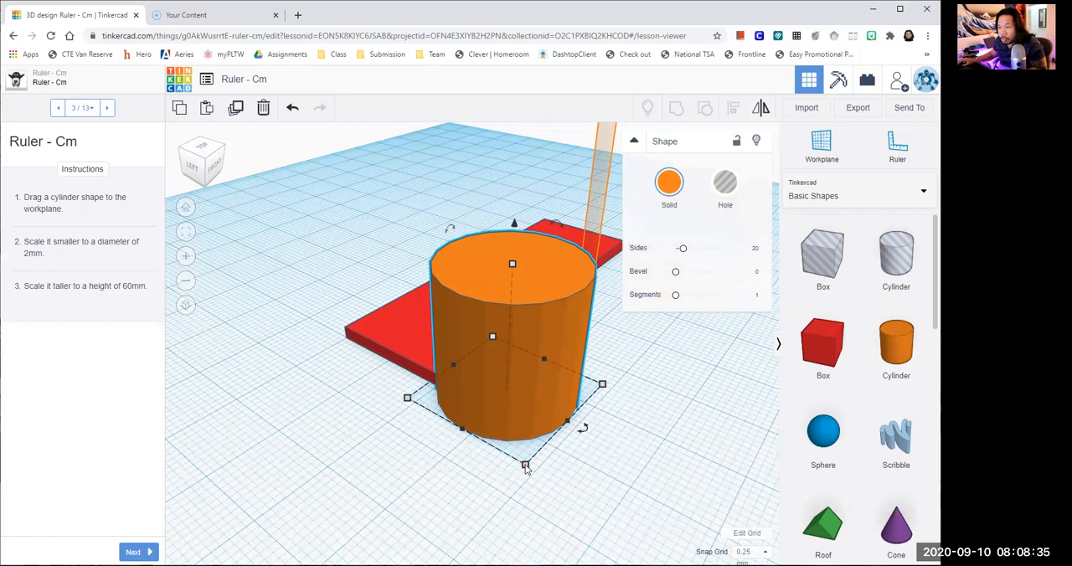
left_click_drag(525, 465, 493, 384)
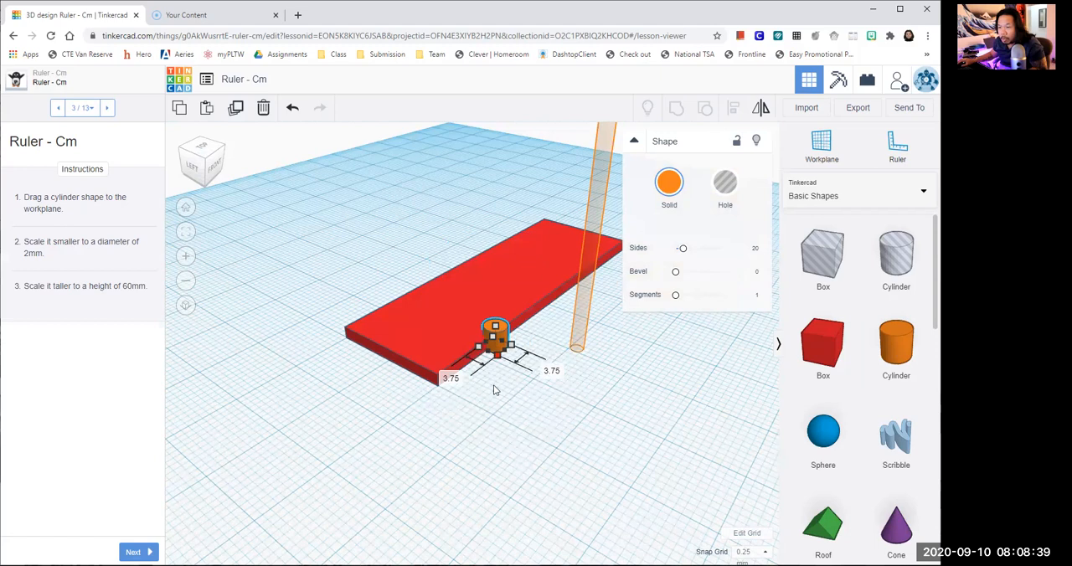
left_click(439, 398)
type("2")
key("Tab")
type("2")
key("Return")
left_click(544, 398)
- Move the small cylinder away from the plate's long edge onto the free workplane
scroll(521, 352, "up", 2)
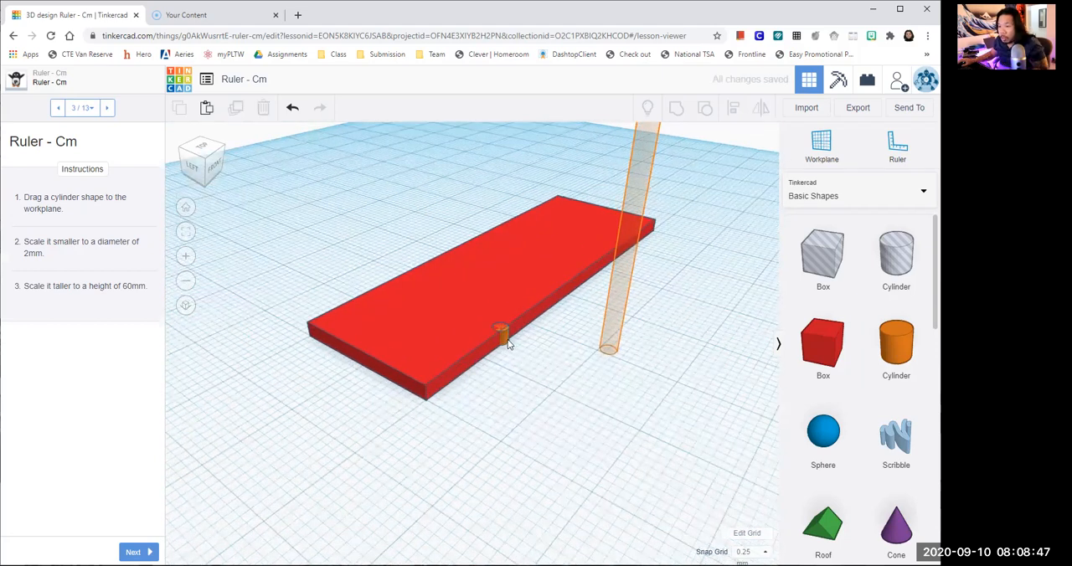
left_click(505, 339)
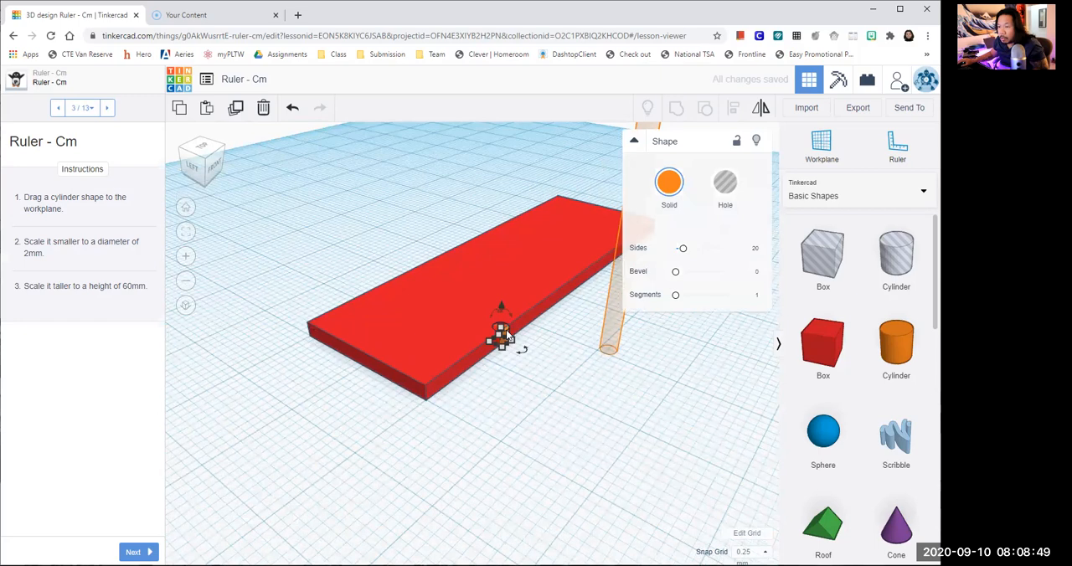
scroll(507, 337, "up", 2)
left_click_drag(530, 329, 569, 403)
left_click(615, 463)
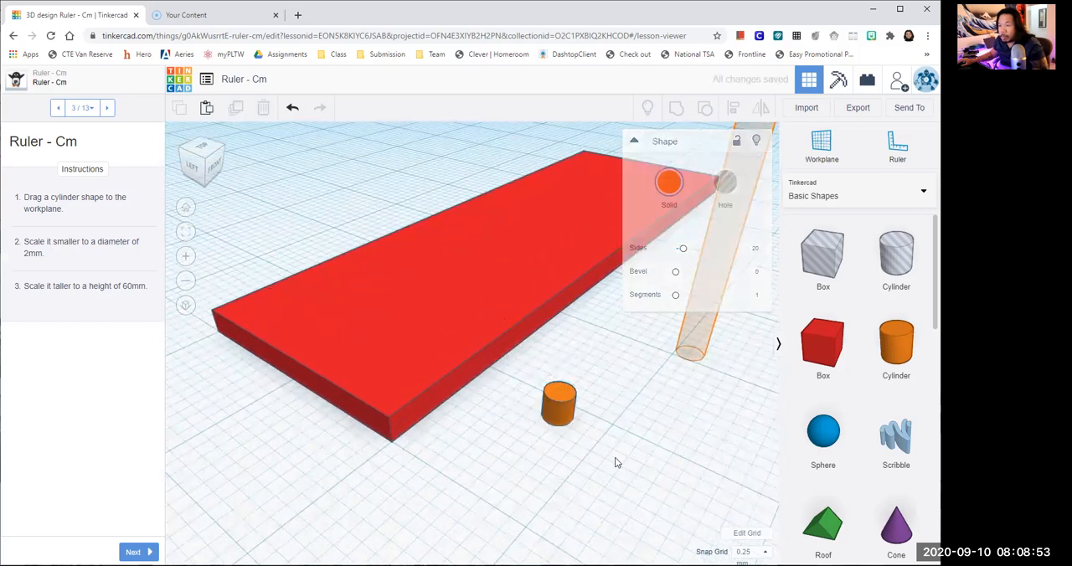
- Set the small cylinder's height to 60 mm
left_click(550, 410)
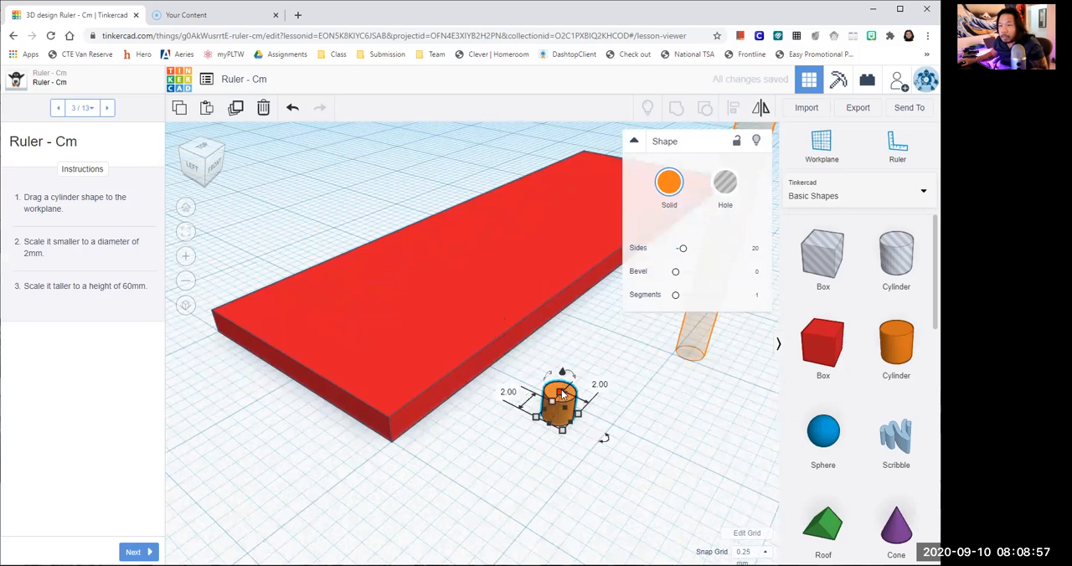
left_click_drag(562, 393, 622, 360)
left_click(621, 365)
type("60")
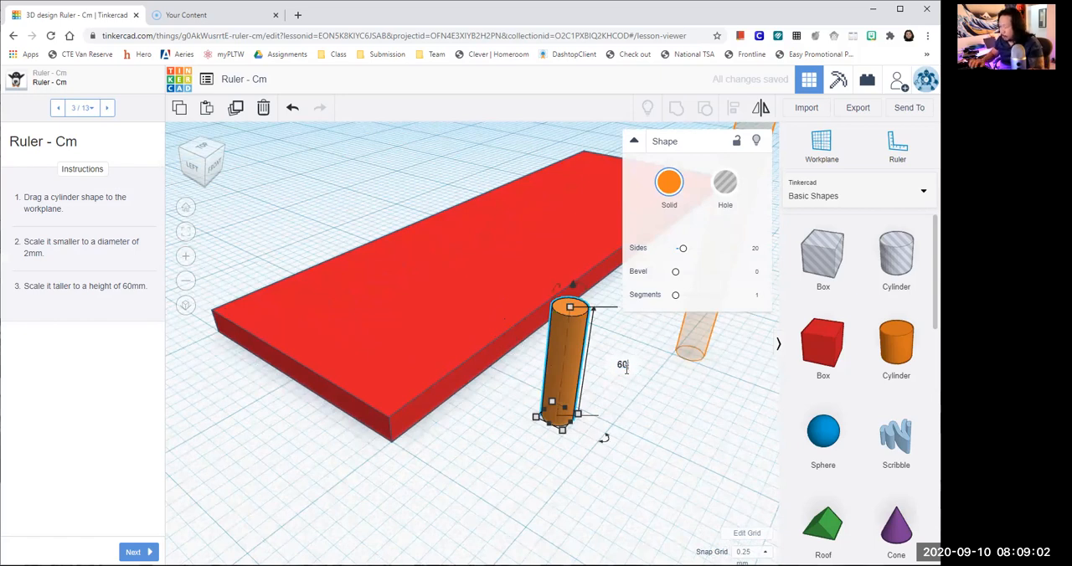
key("Return")
scroll(629, 377, "down", 3)
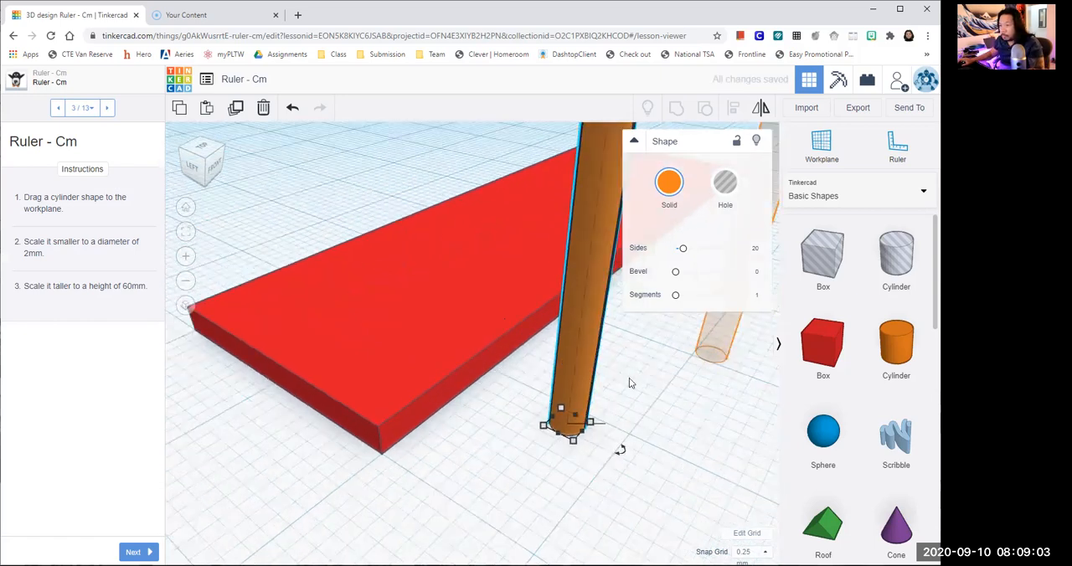
scroll(627, 379, "down", 5)
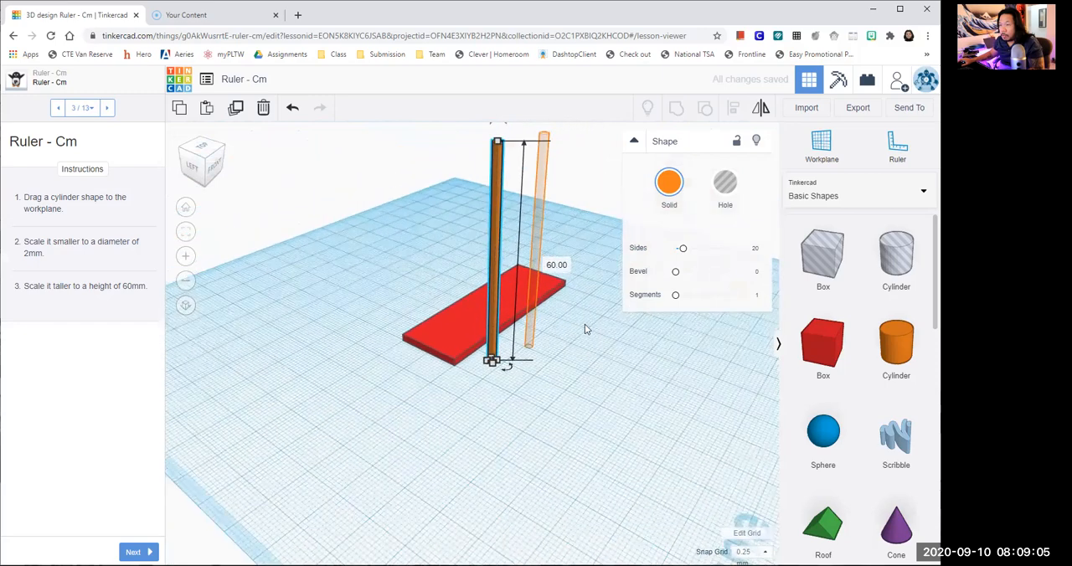
scroll(552, 369, "down", 3)
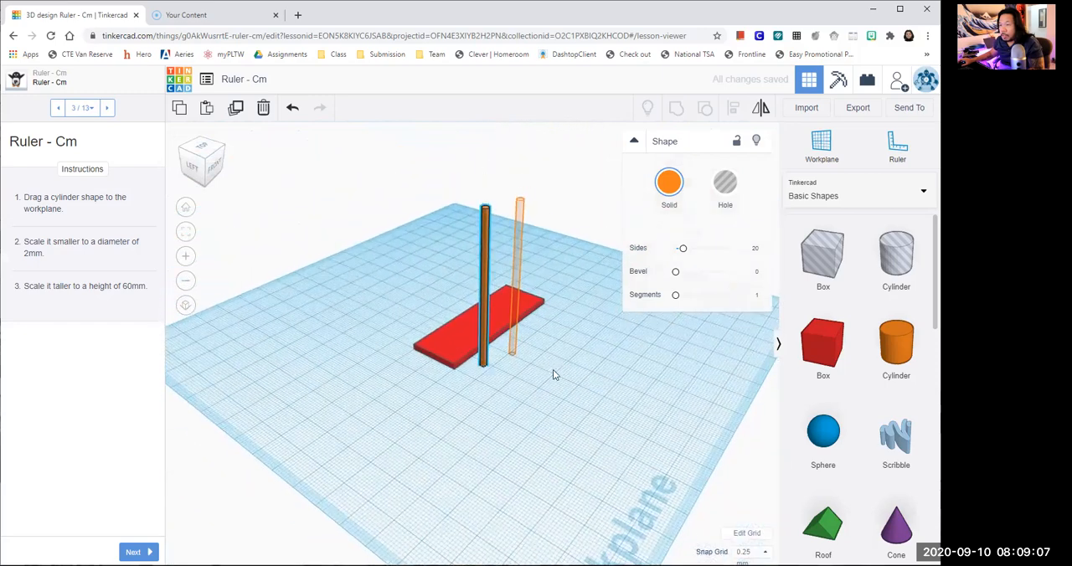
- Move the 60 mm cylinder onto its ghost outline beside the plate and advance the lesson to instruction page 4
right_click_drag(545, 353, 547, 344)
middle_click_drag(548, 344, 494, 404)
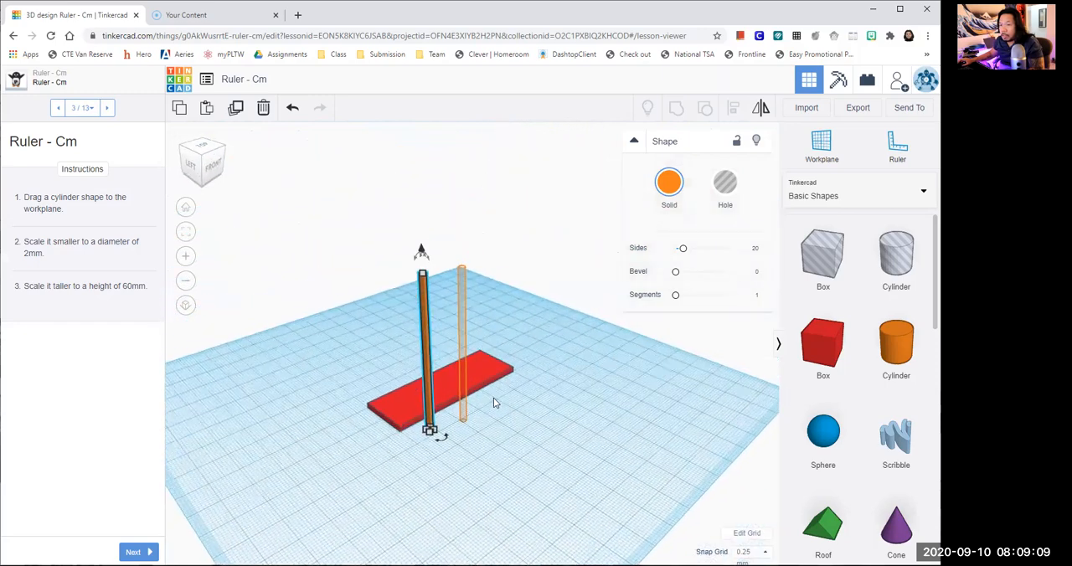
scroll(479, 407, "up", 2)
scroll(534, 337, "up", 3)
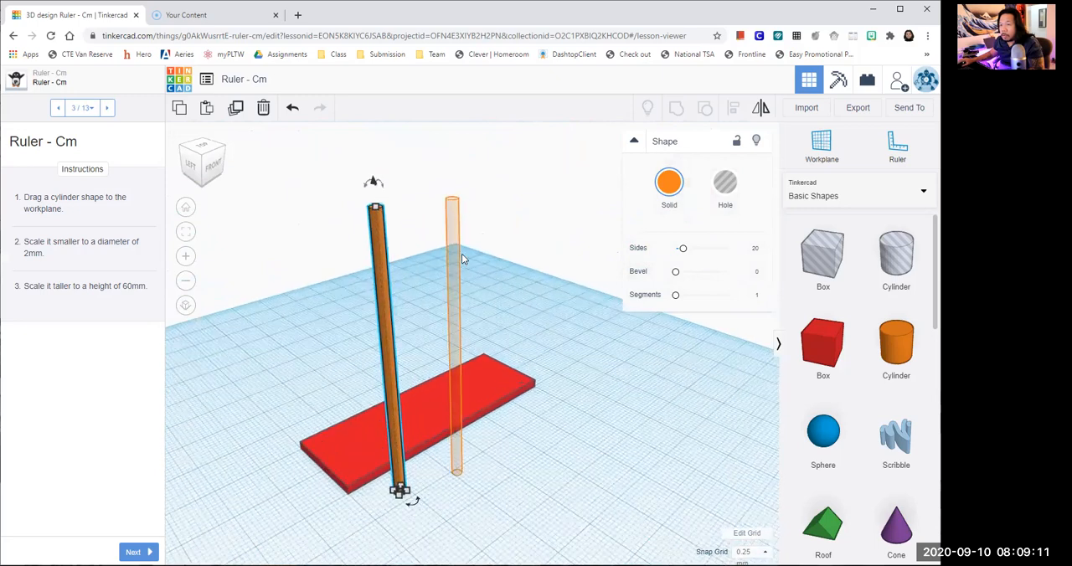
left_click_drag(379, 274, 455, 265)
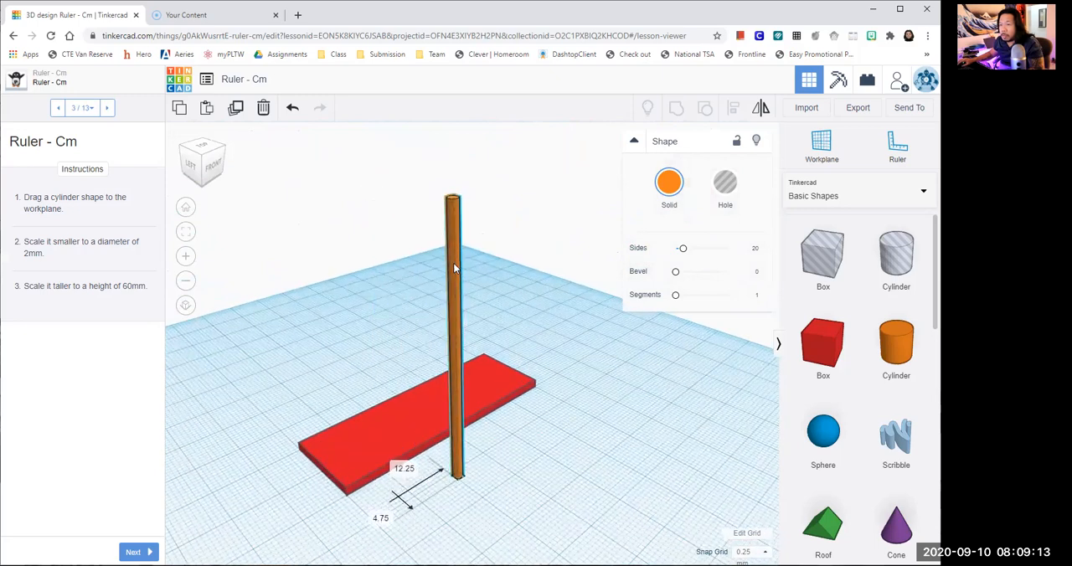
left_click(529, 312)
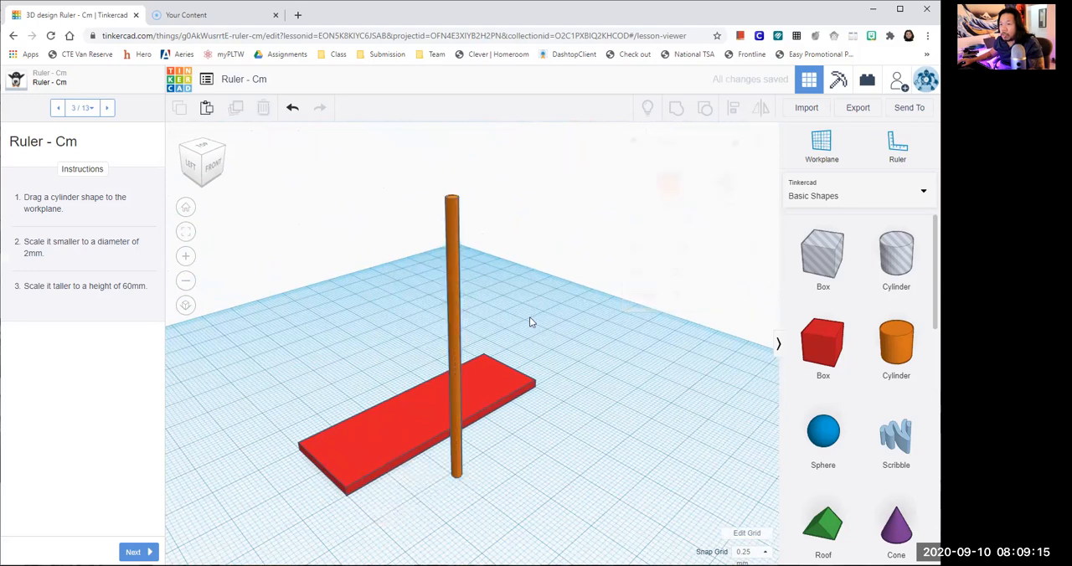
left_click(138, 551)
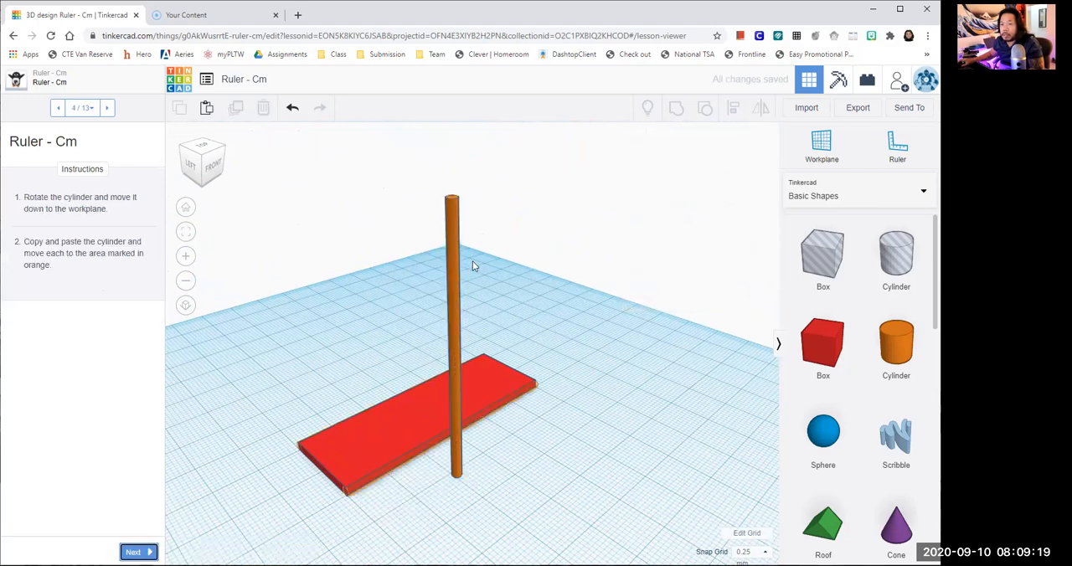
- Try to rotate the upright cylinder down towards the plate's long direction, undoing each partial rotation
left_click(450, 247)
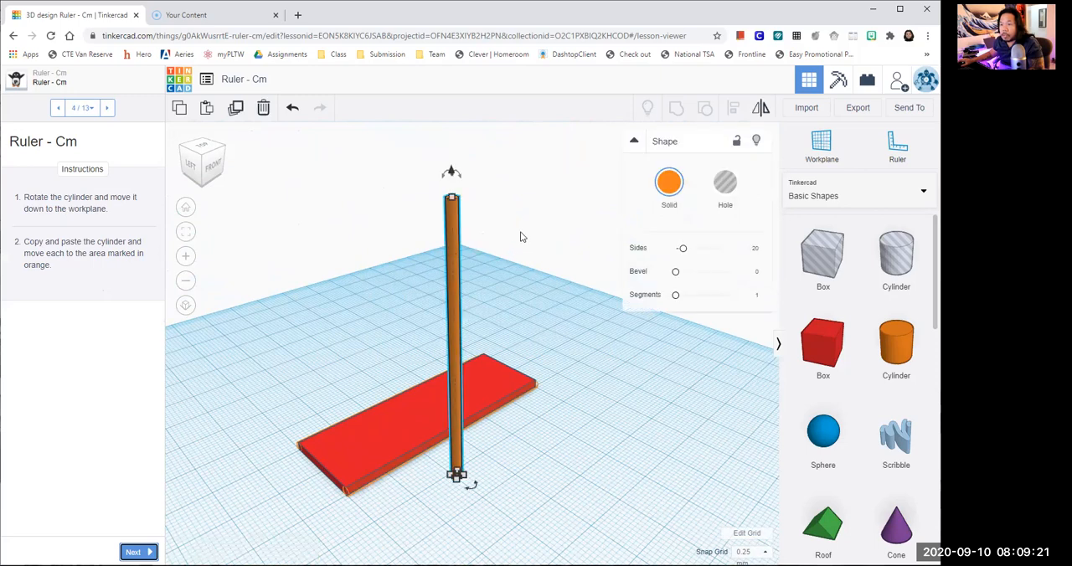
scroll(502, 227, "up", 2)
scroll(484, 290, "up", 3)
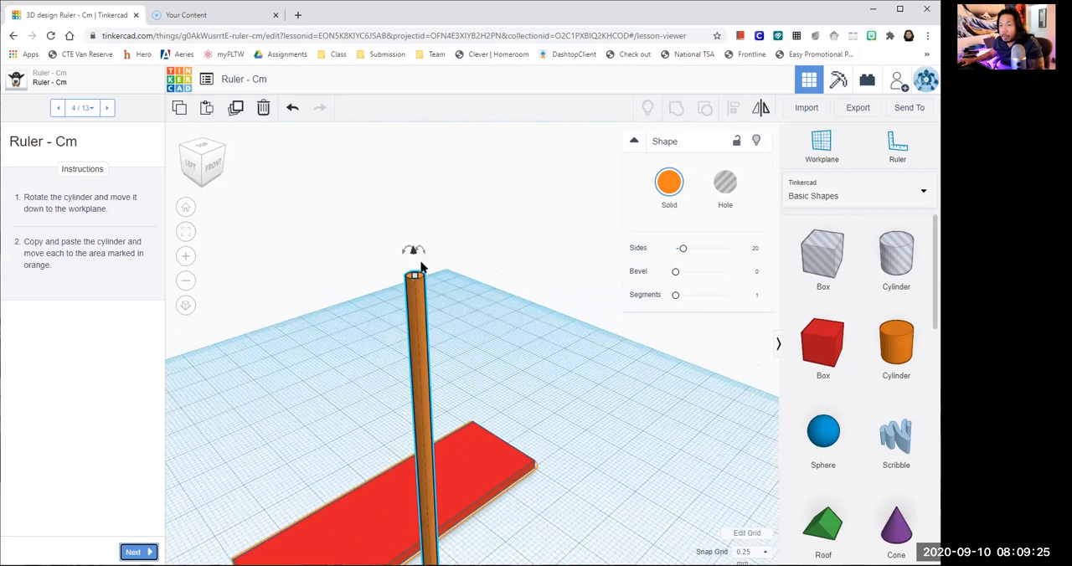
mouse_move(403, 250)
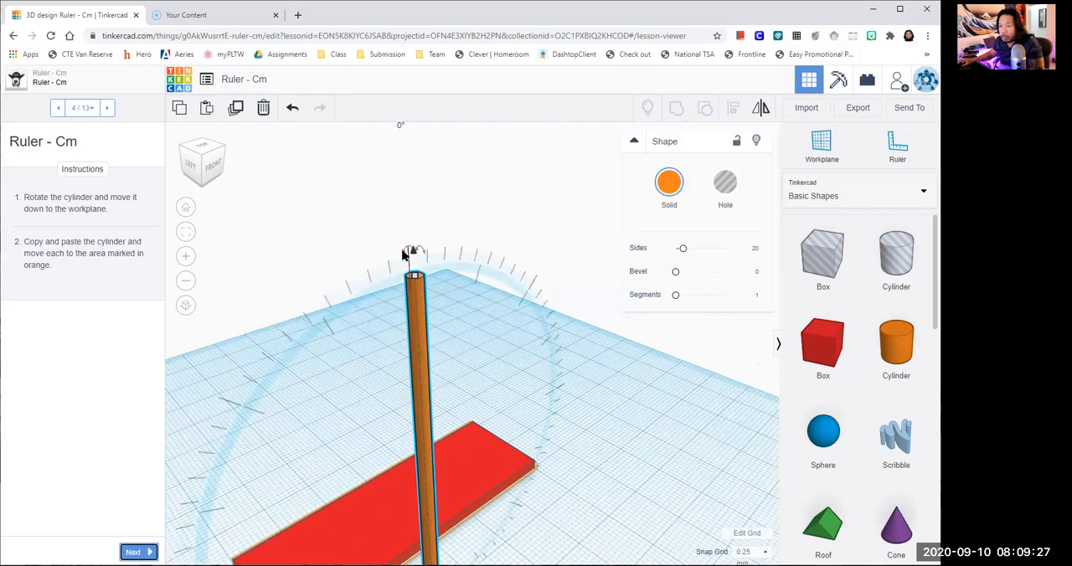
mouse_move(403, 255)
left_mouse_down()
mouse_move(410, 245)
mouse_move(457, 244)
mouse_move(530, 272)
left_mouse_up()
mouse_move(535, 269)
mouse_move(410, 307)
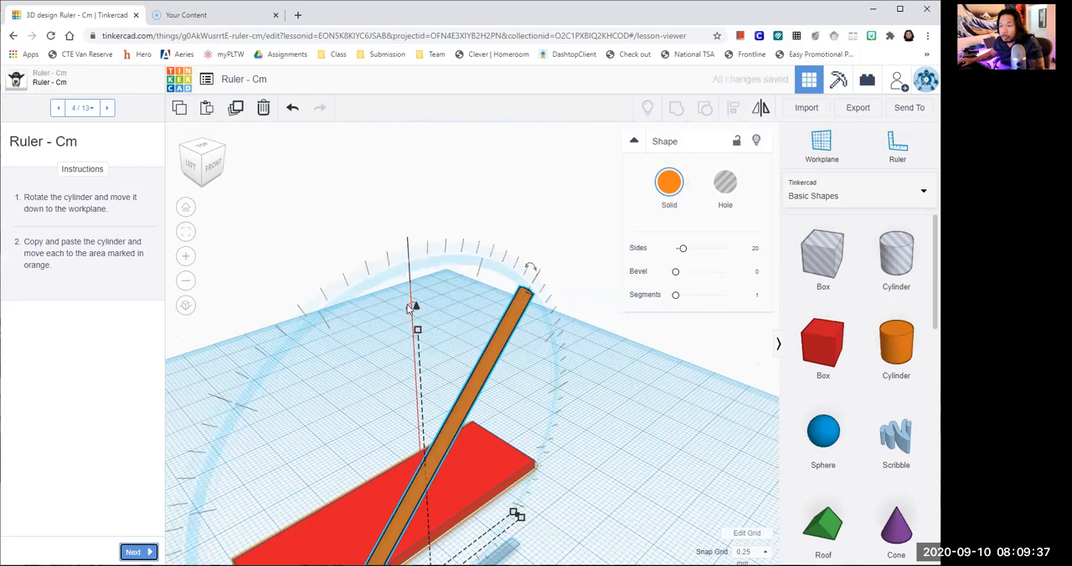
key("ctrl+z")
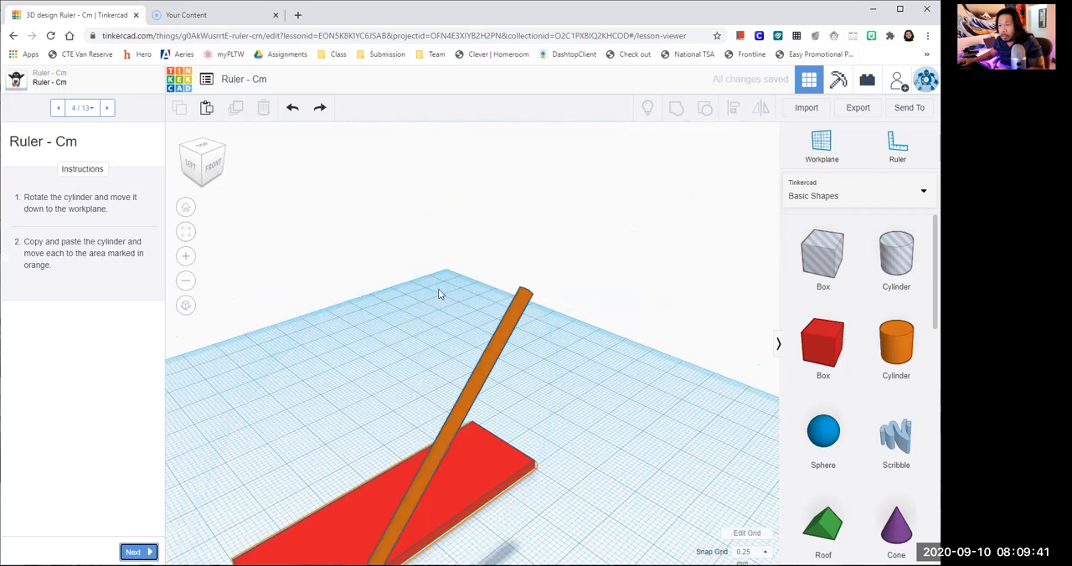
key("ctrl+z")
left_click_drag(404, 248, 567, 241)
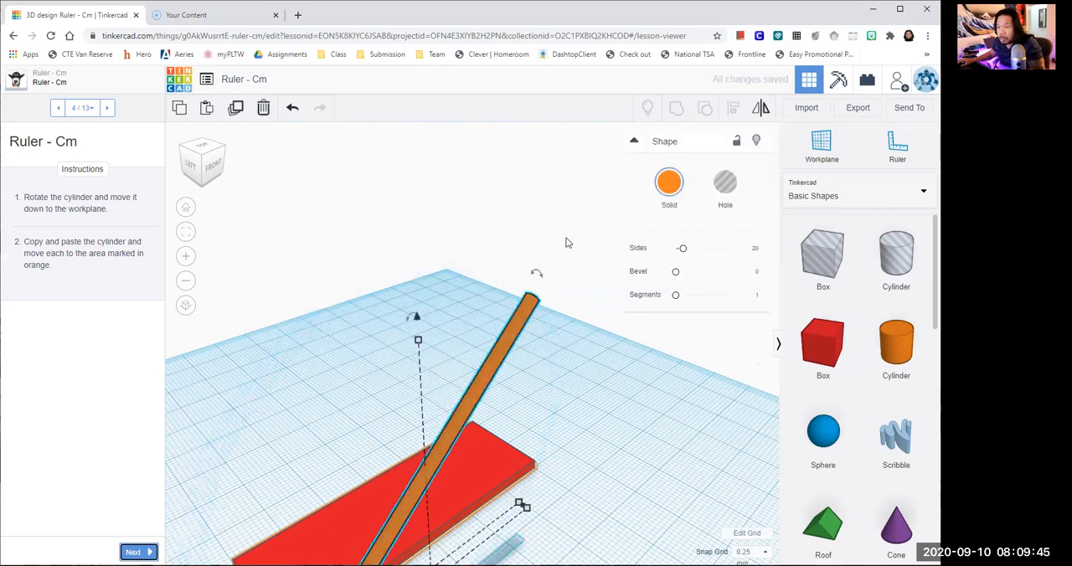
scroll(554, 310, "down", 1)
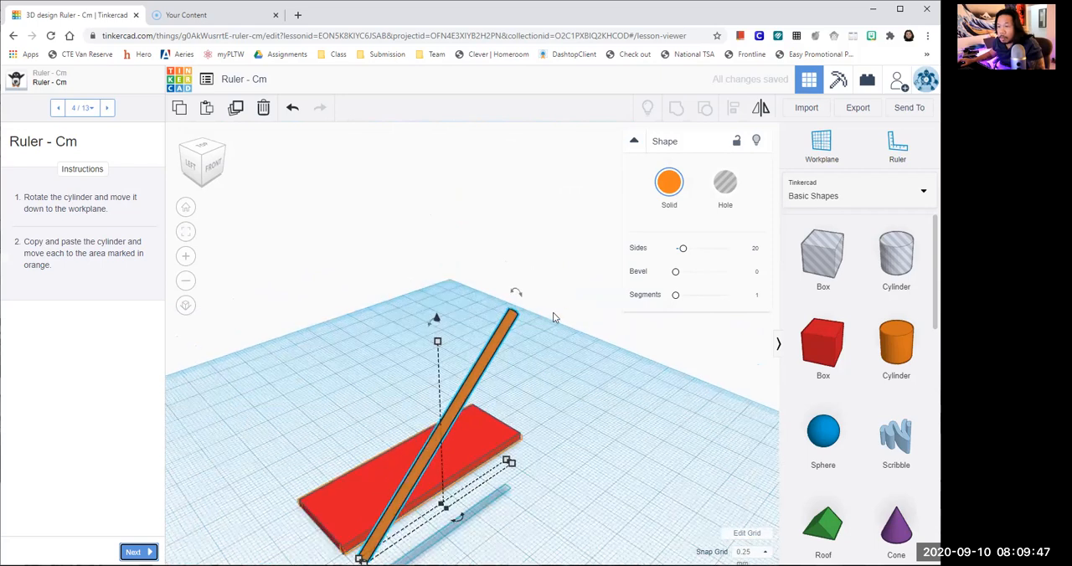
scroll(448, 322, "down", 1)
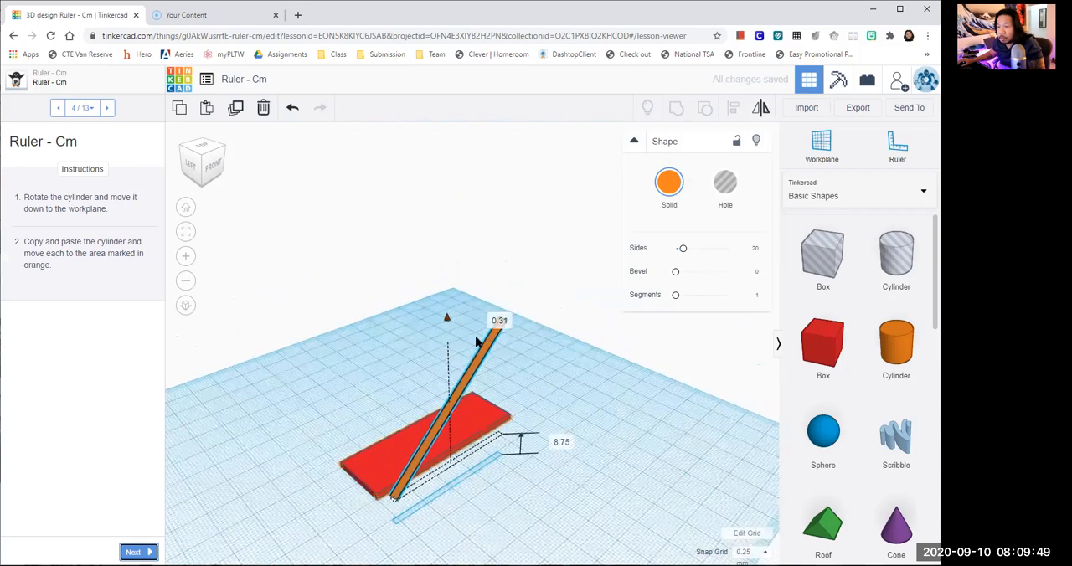
key("ctrl+z")
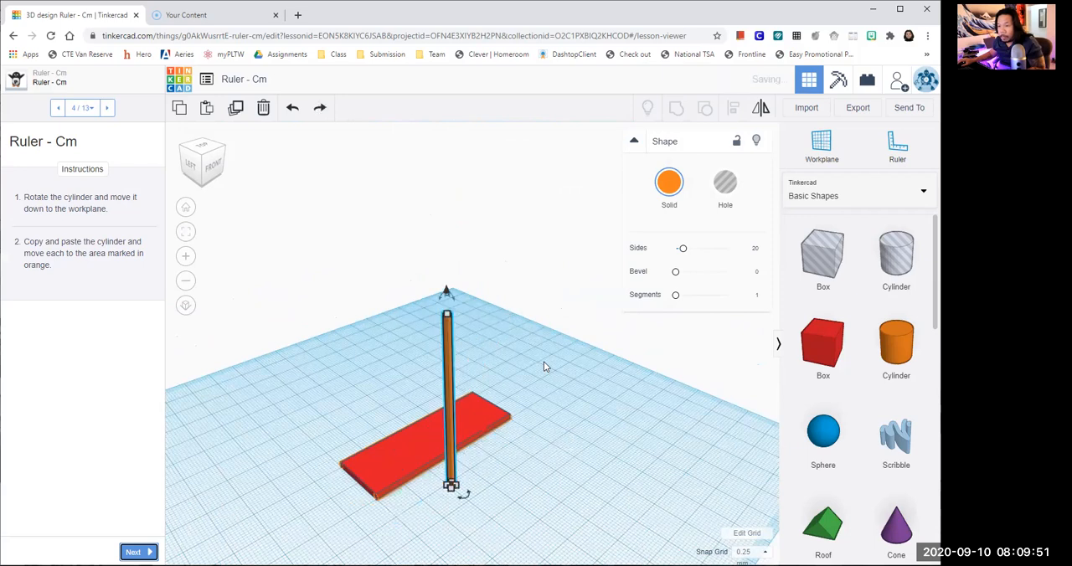
- Rotate the upright cylinder by -90° so that it lies horizontally along the plate's long direction
left_click(517, 317)
scroll(446, 323, "up", 1)
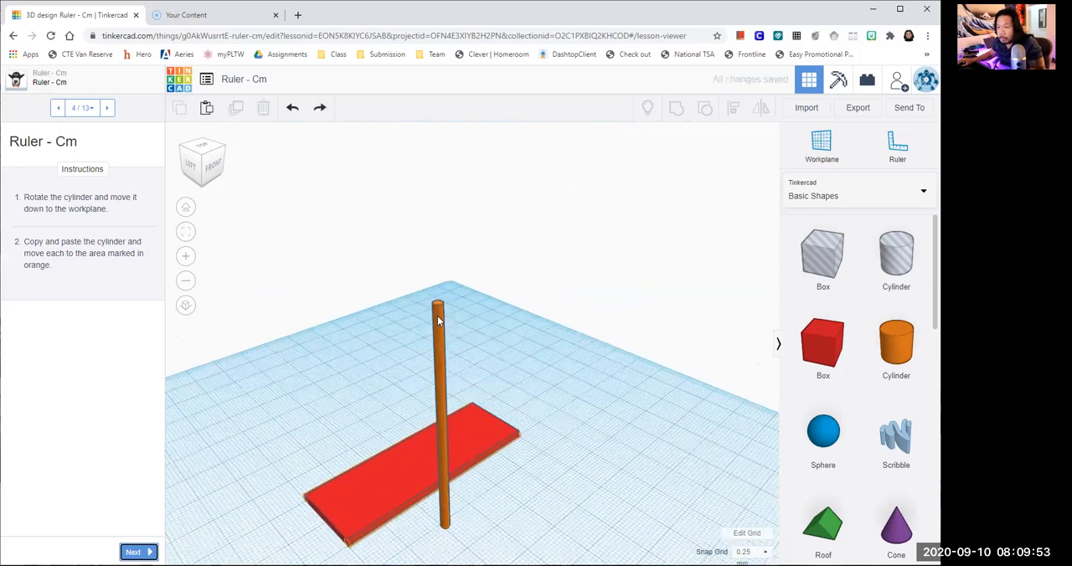
left_click(437, 305)
scroll(425, 286, "up", 1)
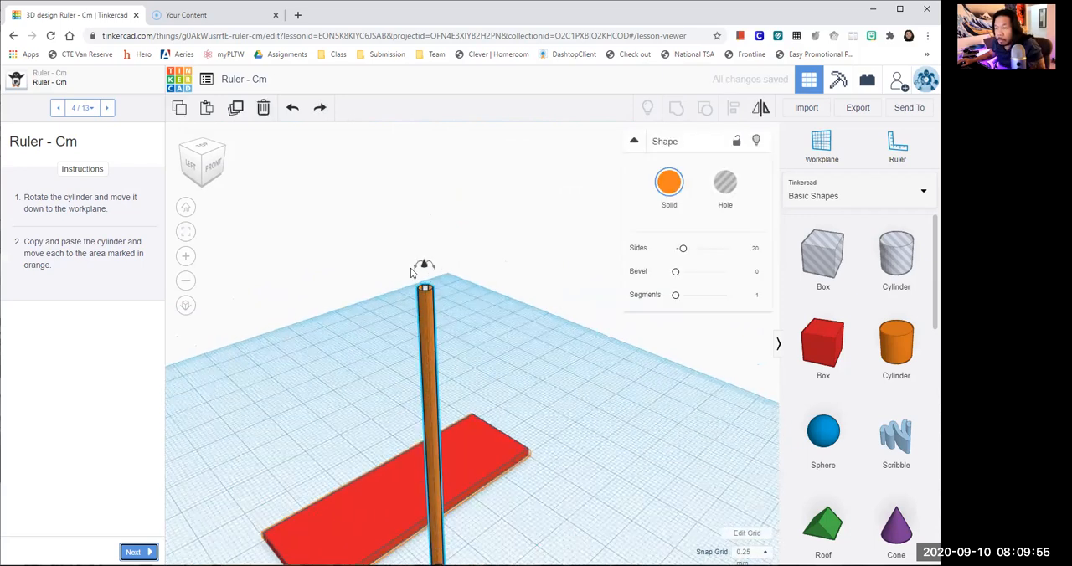
mouse_move(414, 256)
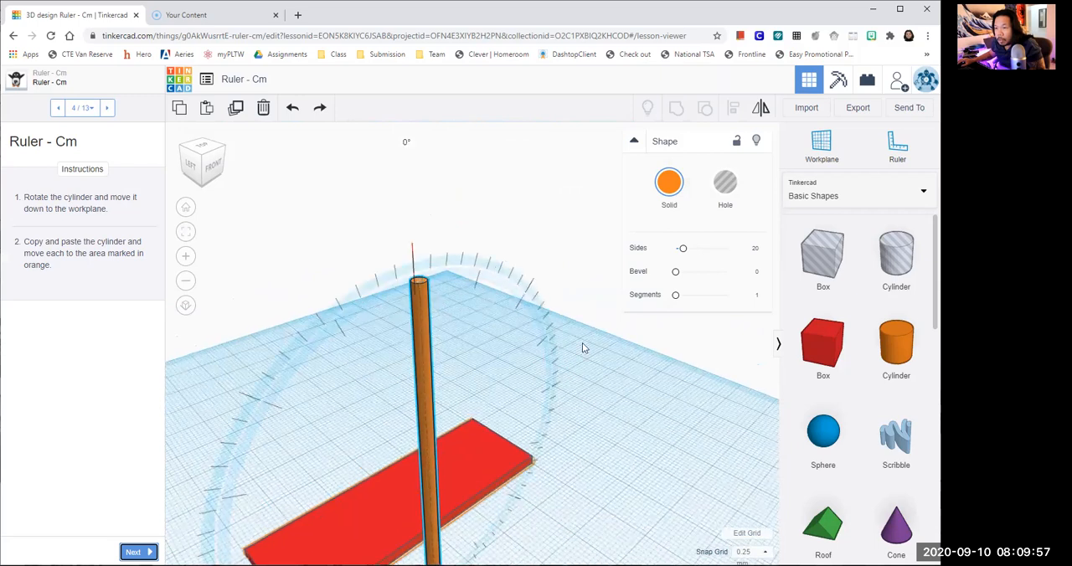
left_click_drag(593, 362, 641, 389)
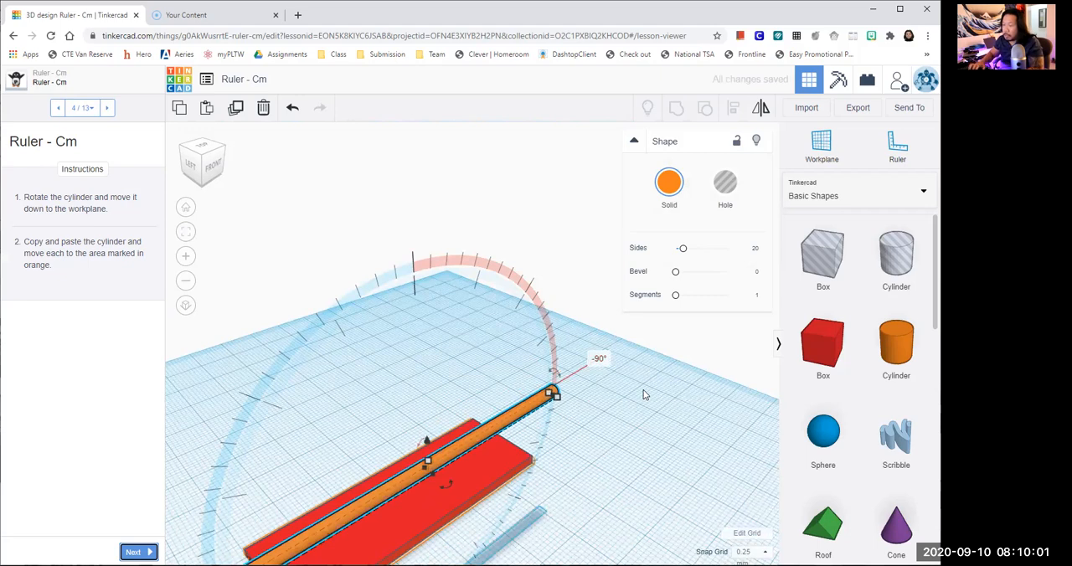
left_click(612, 437)
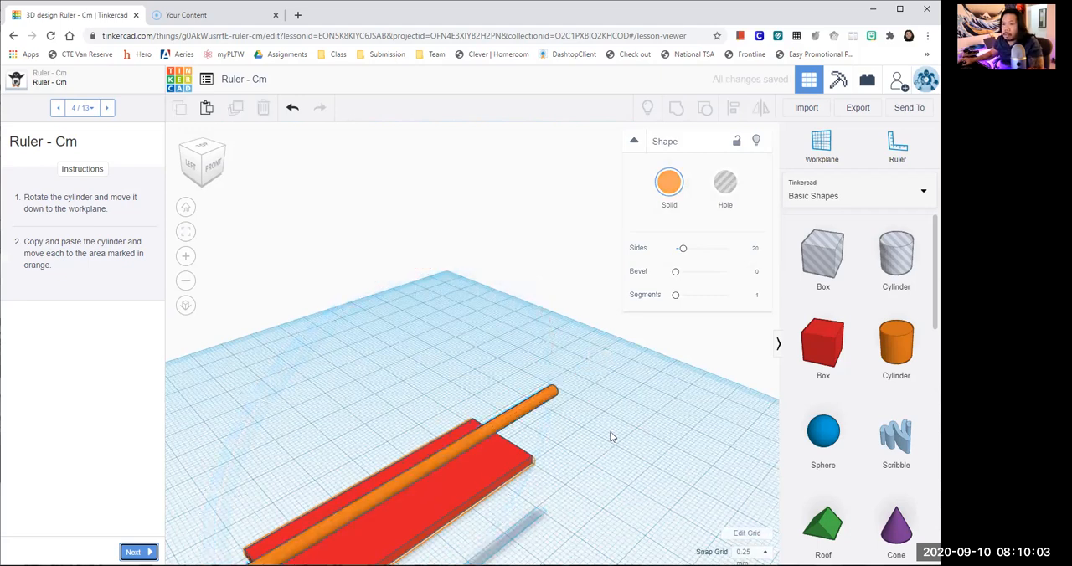
- Try to lower the floating cylinder towards the plate from a side view, and undo the move
scroll(527, 465, "down", 2)
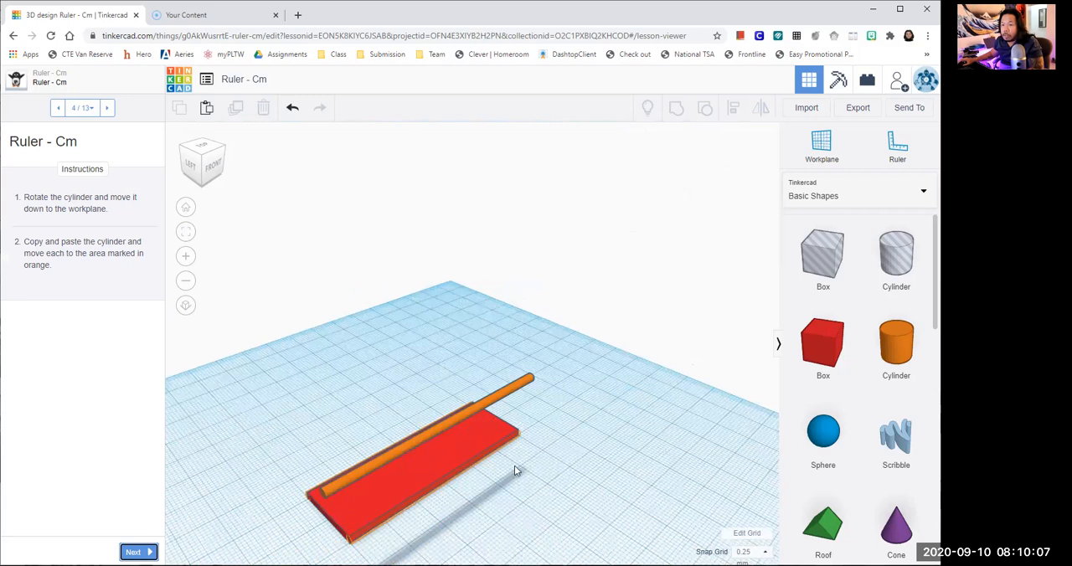
right_click_drag(468, 468, 549, 422)
left_click_drag(518, 305, 517, 383)
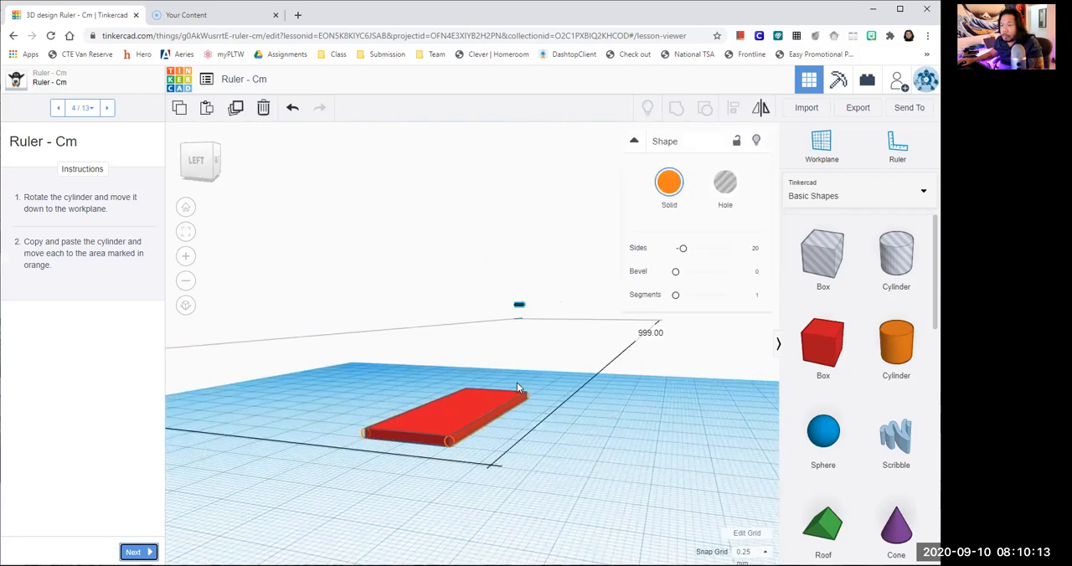
left_click(600, 445)
scroll(572, 422, "up", 2)
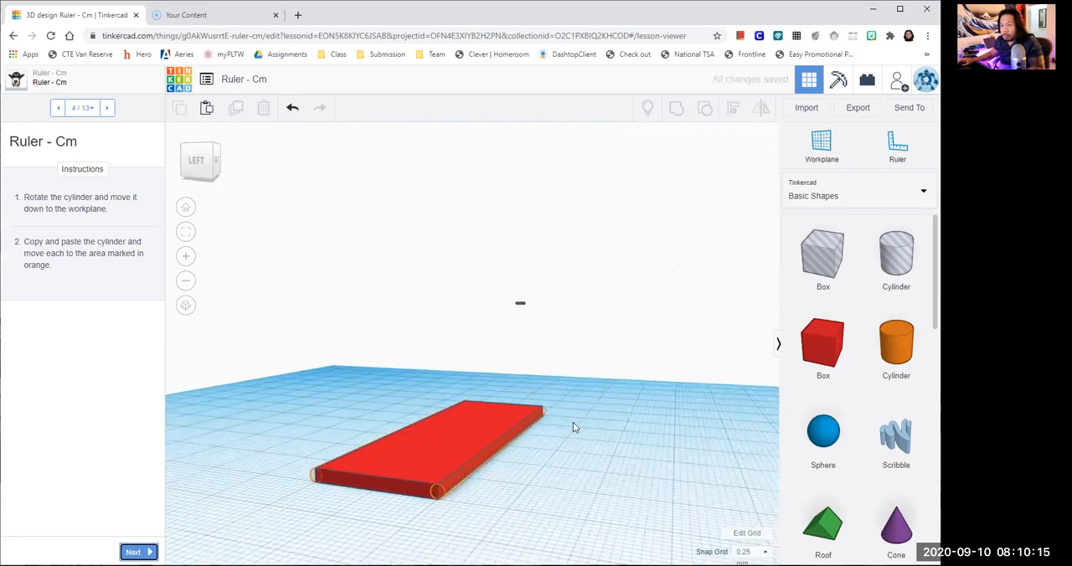
key("ctrl+z")
- Try to move the floating cylinder in front of the plate, and undo the move
left_click_drag(531, 274, 507, 283)
right_click_drag(606, 406, 492, 316)
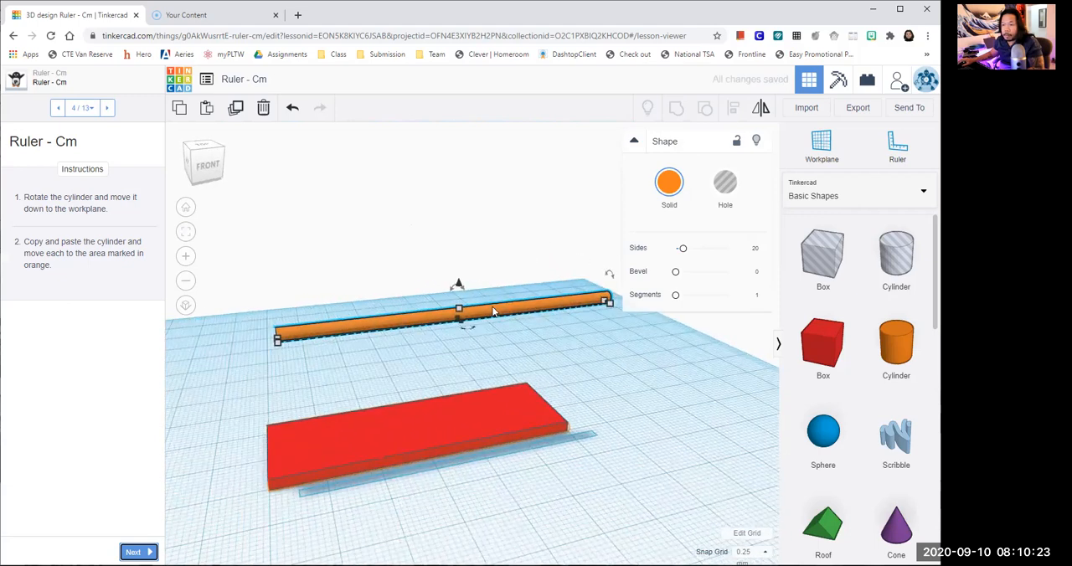
left_click_drag(493, 317, 495, 467)
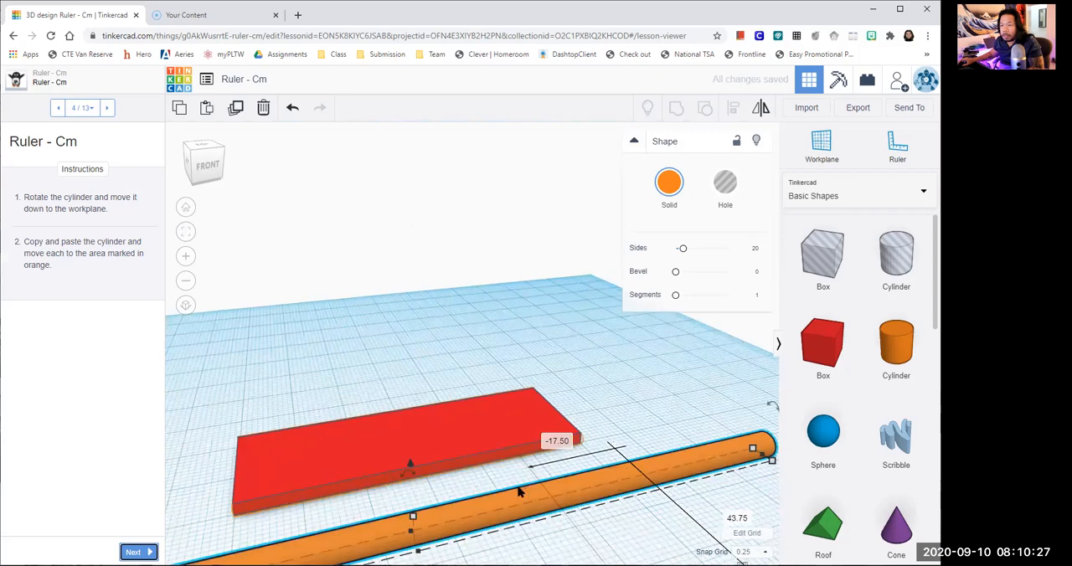
scroll(525, 489, "down", 2)
scroll(536, 473, "down", 1)
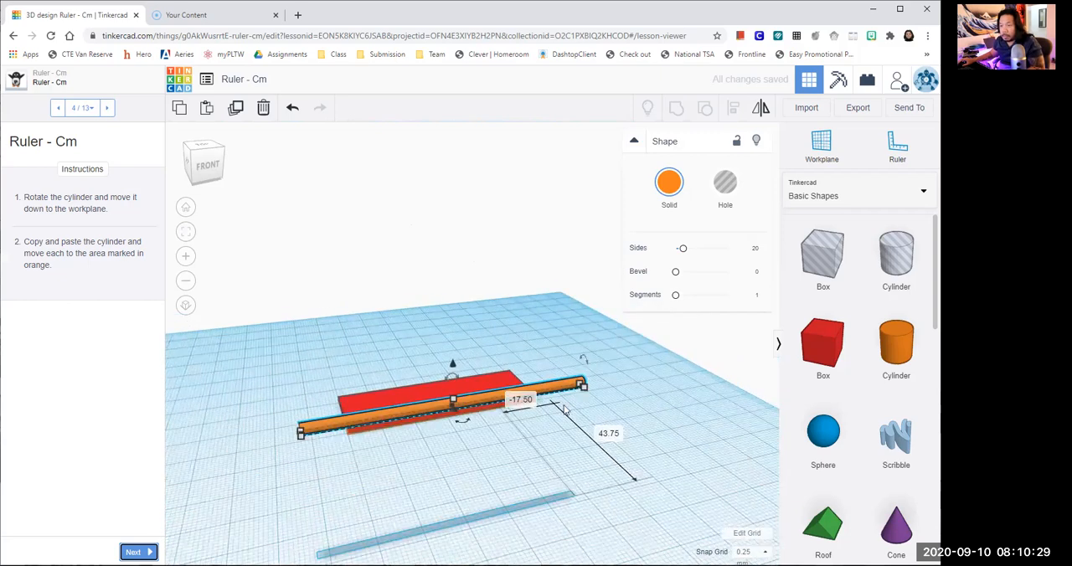
key("ctrl+z")
- Move the floating cylinder horizontally until it is clear of the plate's front long edge
scroll(557, 416, "up", 1)
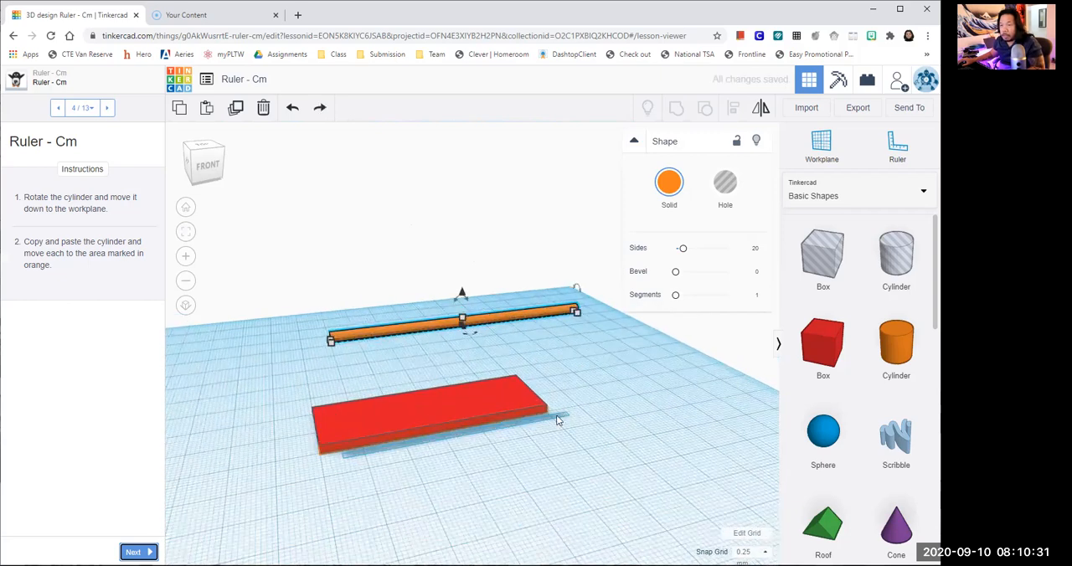
left_click(509, 446)
right_click_drag(432, 315, 428, 331)
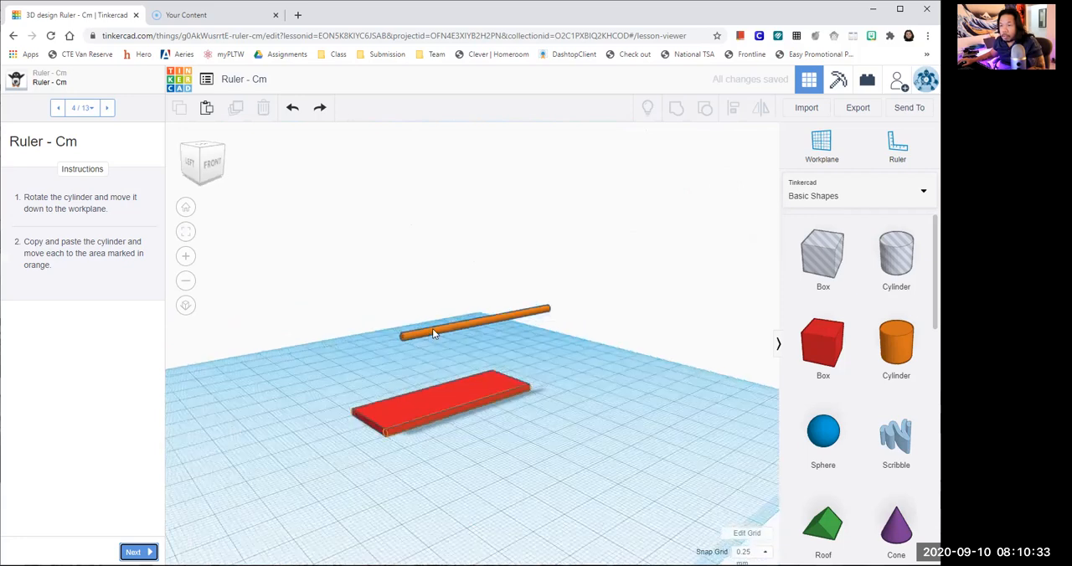
left_click(433, 333)
left_click_drag(436, 335, 470, 464)
scroll(527, 485, "up", 3)
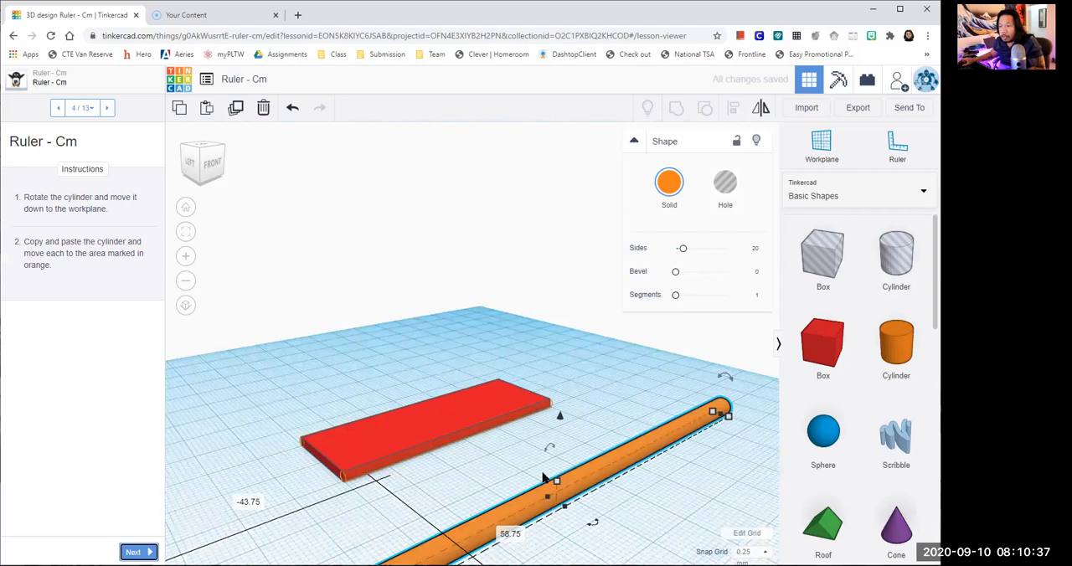
right_click_drag(543, 472, 544, 464)
- Lower the horizontal cylinder onto the workplane by setting its elevation to 0 mm
left_click_drag(421, 374, 289, 377)
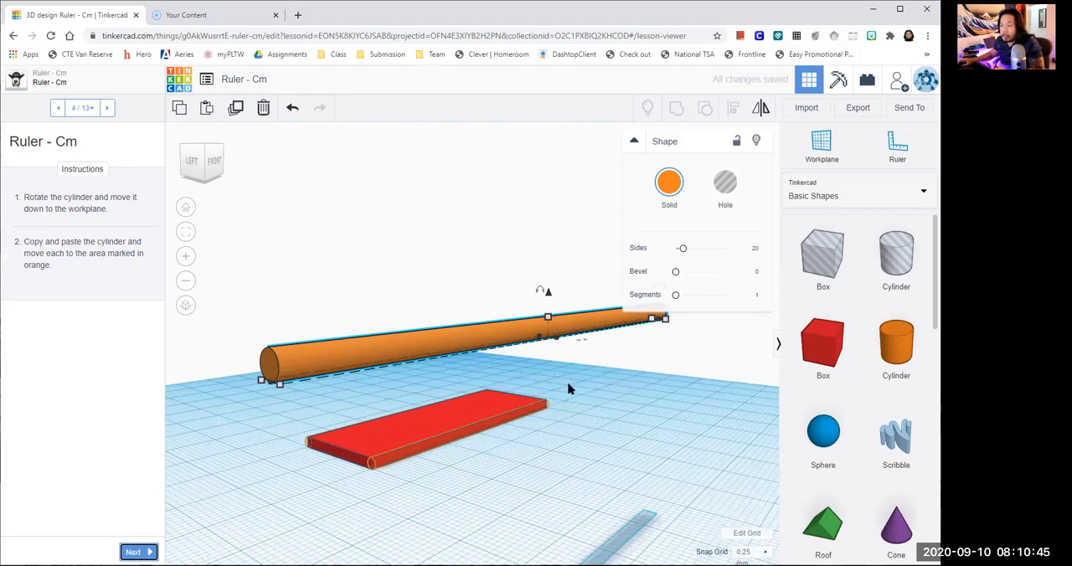
scroll(568, 389, "up", 2)
scroll(557, 410, "down", 3)
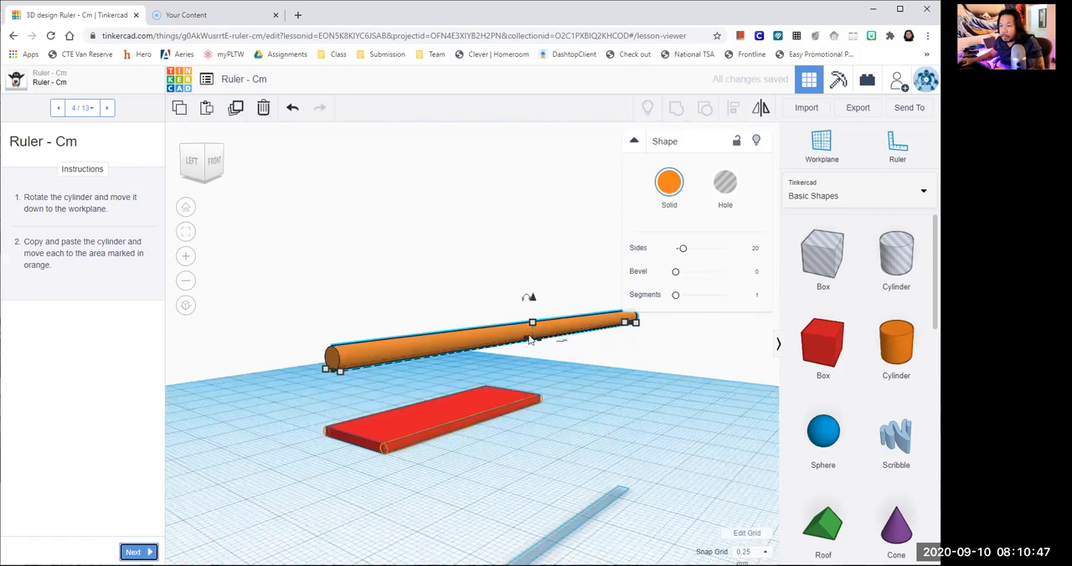
scroll(529, 339, "down", 2)
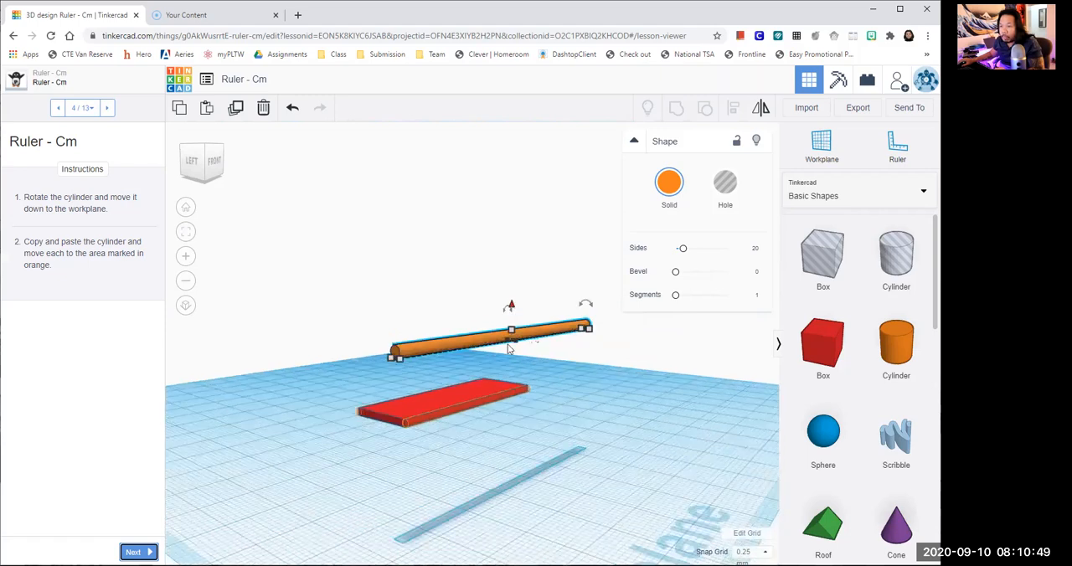
left_click_drag(511, 305, 511, 374)
left_click(670, 420)
type("0")
key("Return")
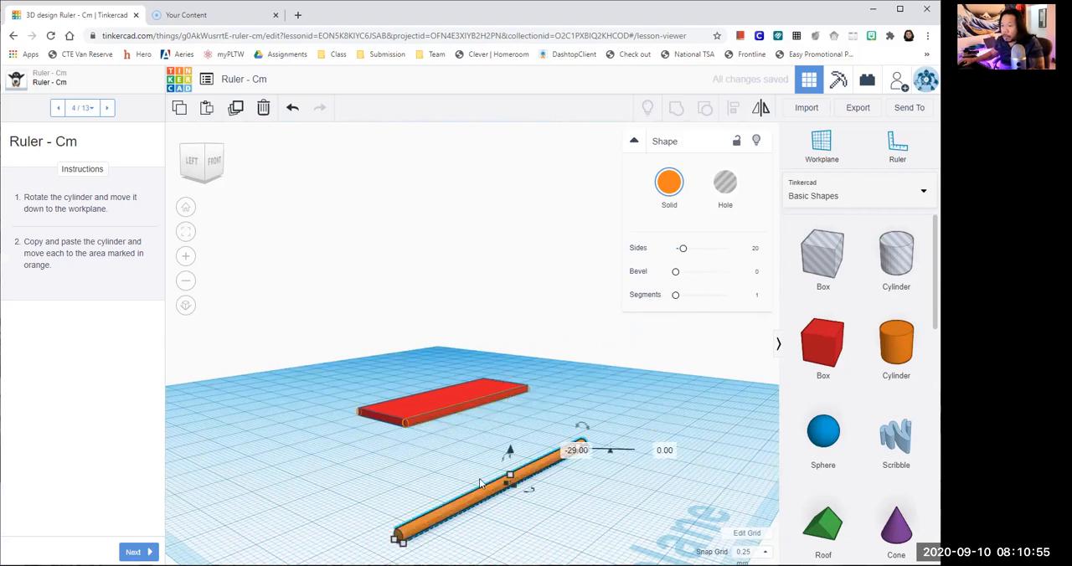
- Move the cylinder along the workplane onto the orange-marked front long edge of the red plate
scroll(572, 480, "down", 1)
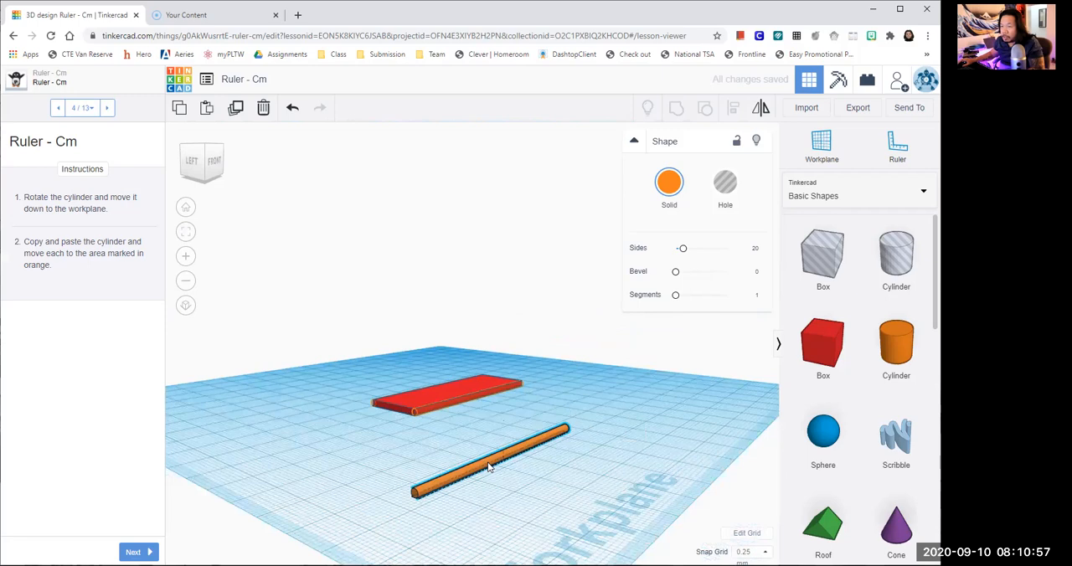
left_click_drag(488, 466, 465, 408)
scroll(512, 492, "up", 3)
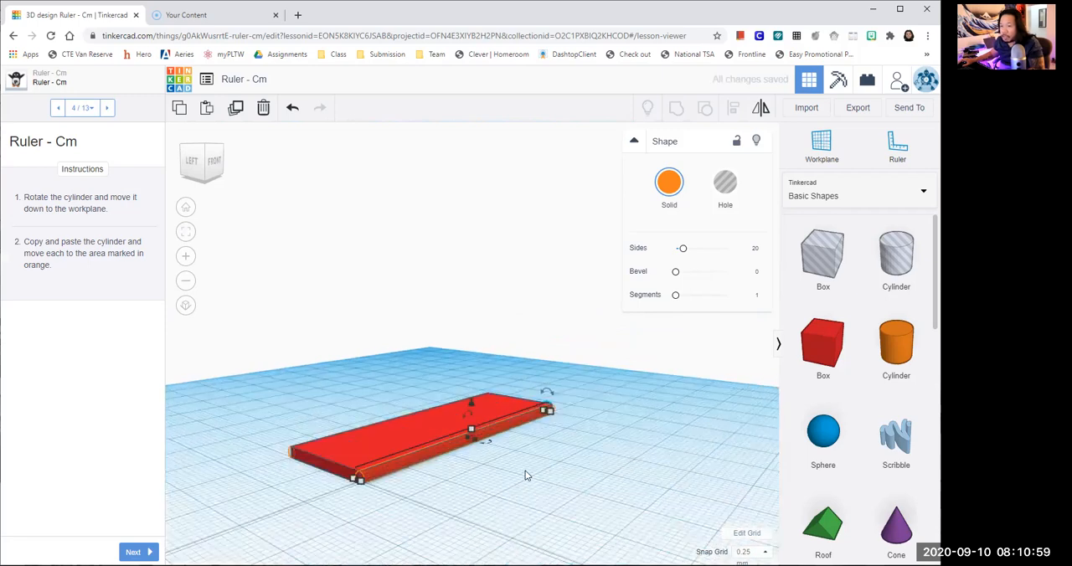
middle_click_drag(527, 476, 520, 488)
scroll(514, 500, "up", 3)
right_click_drag(538, 489, 528, 510)
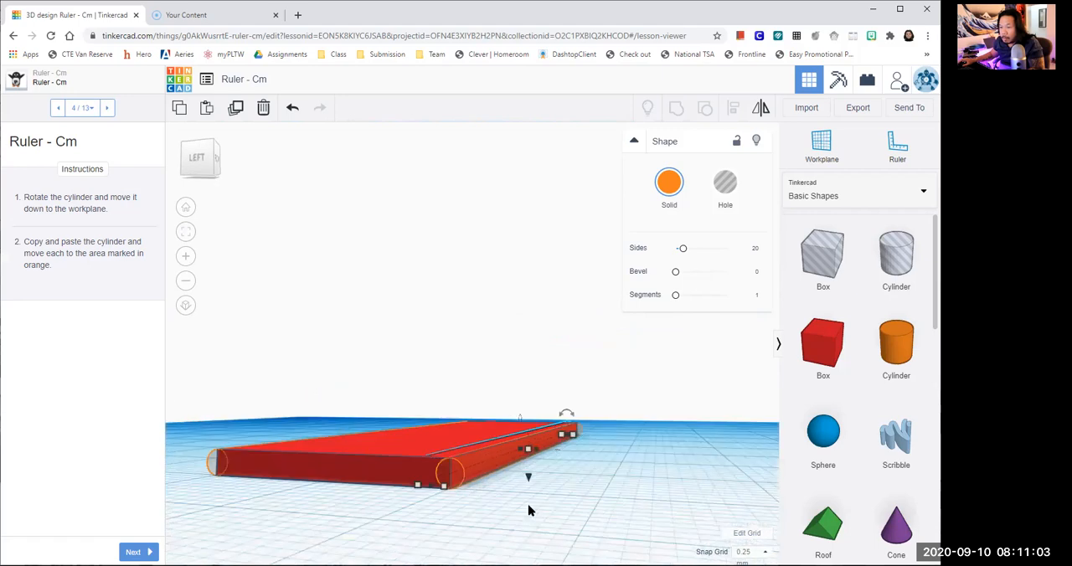
- Check the cylinder's fit on the plate's front long edge, and undo its last placement
scroll(528, 510, "down", 2)
scroll(528, 517, "up", 2)
right_click_drag(558, 495, 443, 521)
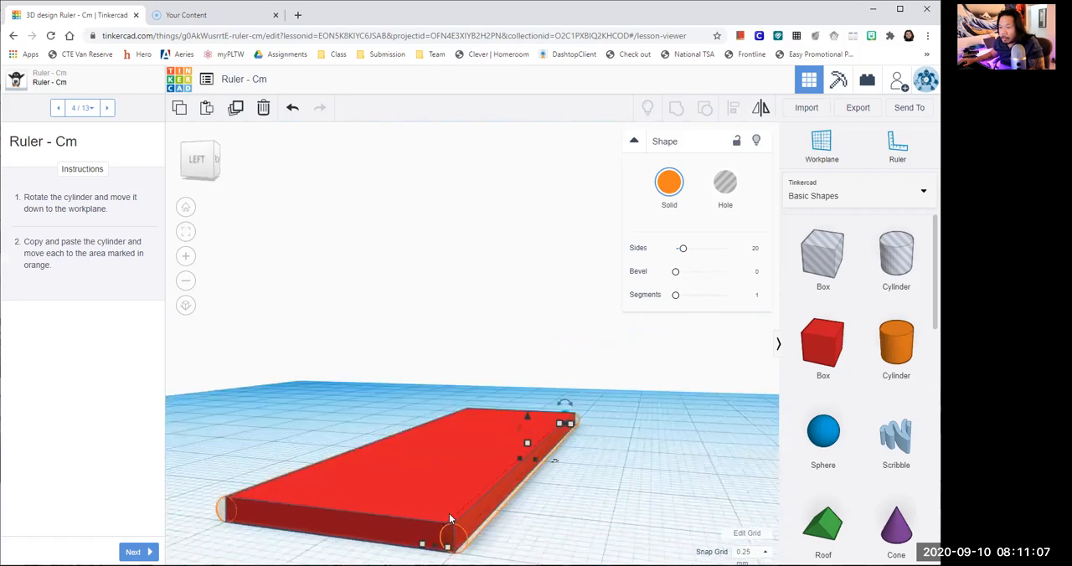
left_click(543, 541)
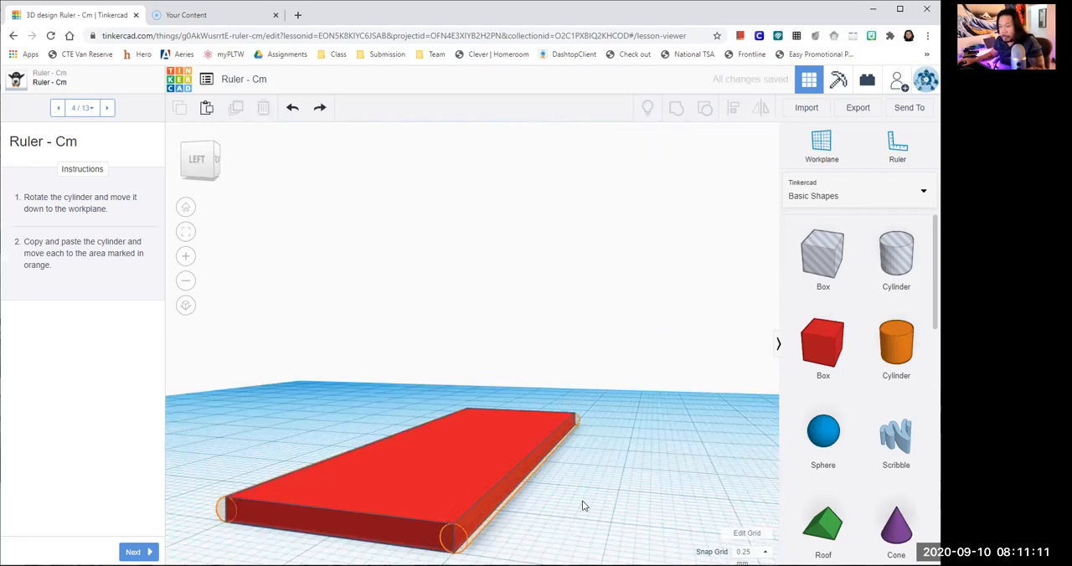
key("ctrl+z")
right_click_drag(584, 508, 531, 510)
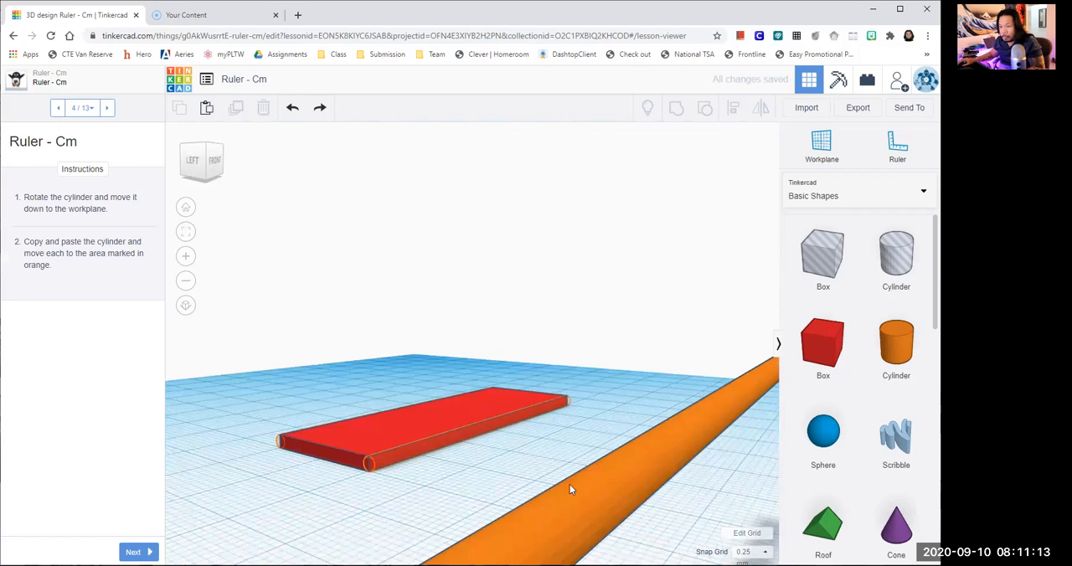
- Move the floating cylinder closer to the plate and lower it onto the workplane by setting its elevation to 0 mm
left_click(550, 490)
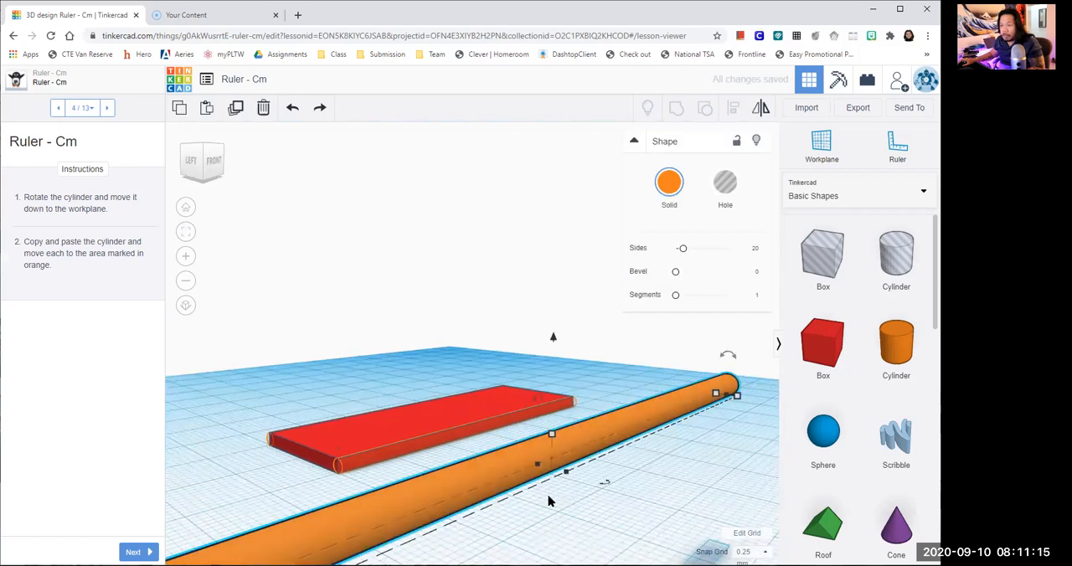
left_click_drag(550, 500, 520, 411)
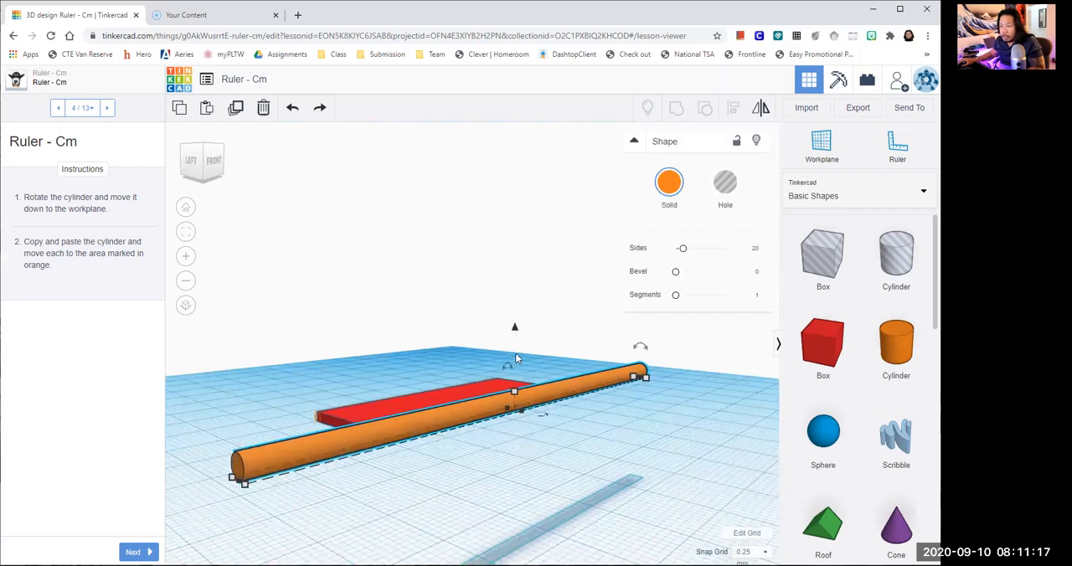
left_click_drag(515, 328, 711, 442)
left_click(729, 440)
type("0")
key("Return")
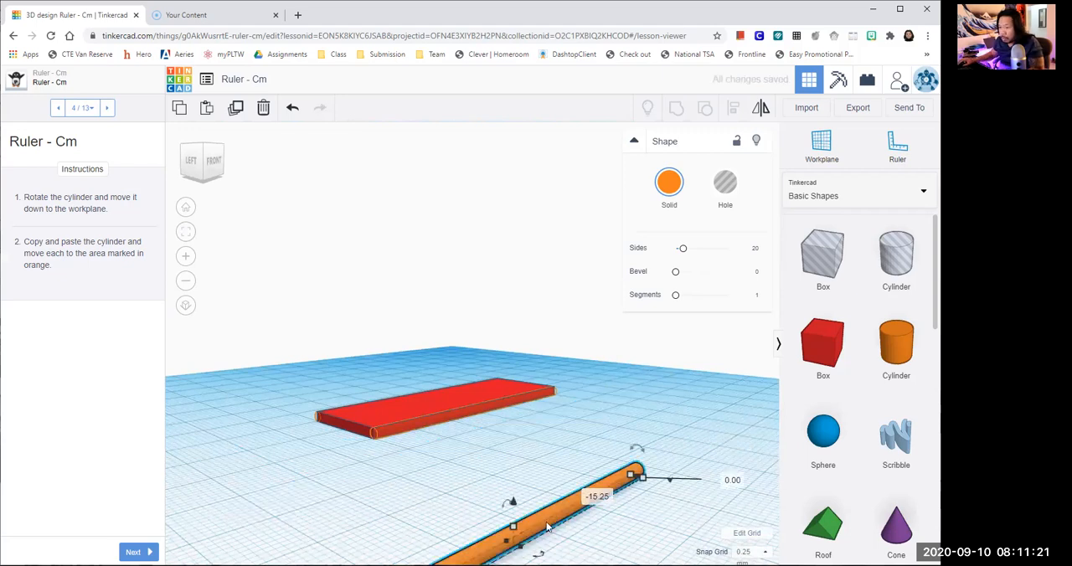
- Slide the cylinder along the workplane onto the orange-marked front long edge of the red plate
left_click_drag(520, 416, 517, 490)
scroll(506, 531, "up", 3)
mouse_move(564, 516)
right_mouse_down()
mouse_move(556, 499)
mouse_move(564, 519)
right_mouse_up()
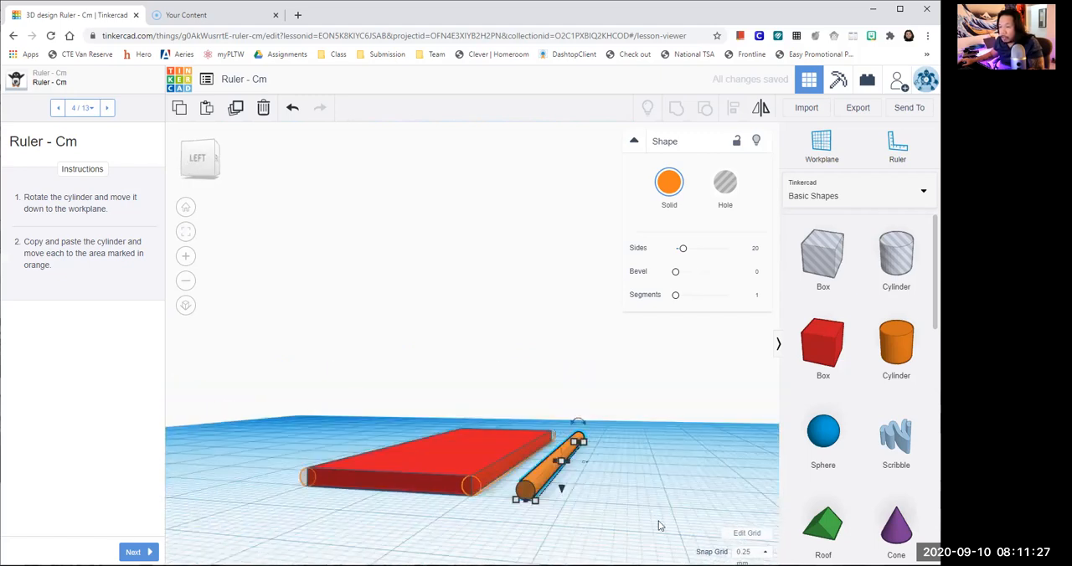
scroll(659, 519, "up", 2)
right_click_drag(659, 510, 657, 500)
left_click_drag(553, 486, 514, 500)
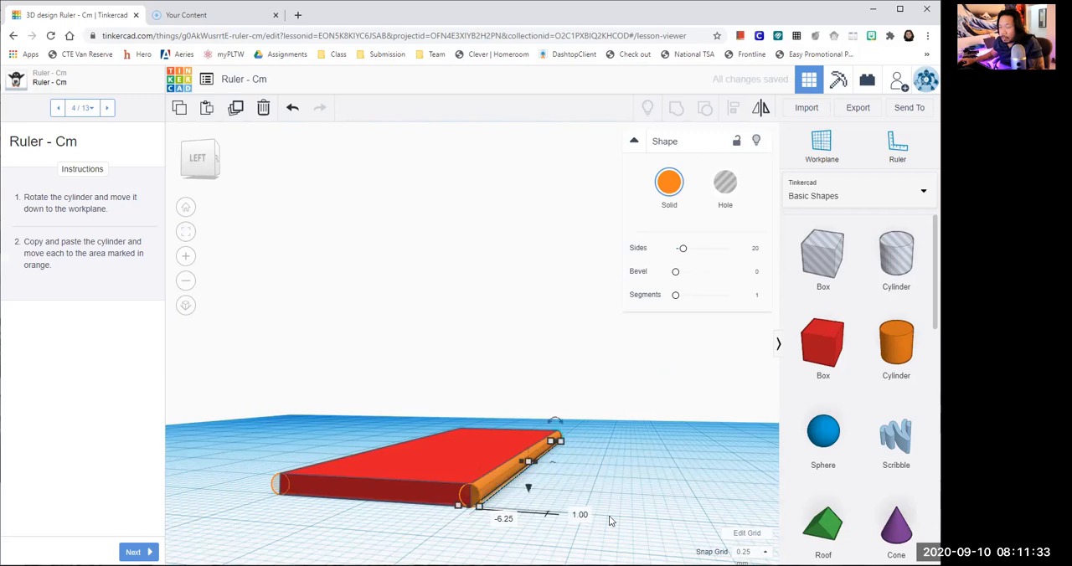
- Fine-tune the cylinder's sideways position until its end matches the orange circle at the plate's corner
scroll(609, 516, "up", 3)
scroll(585, 501, "up", 1)
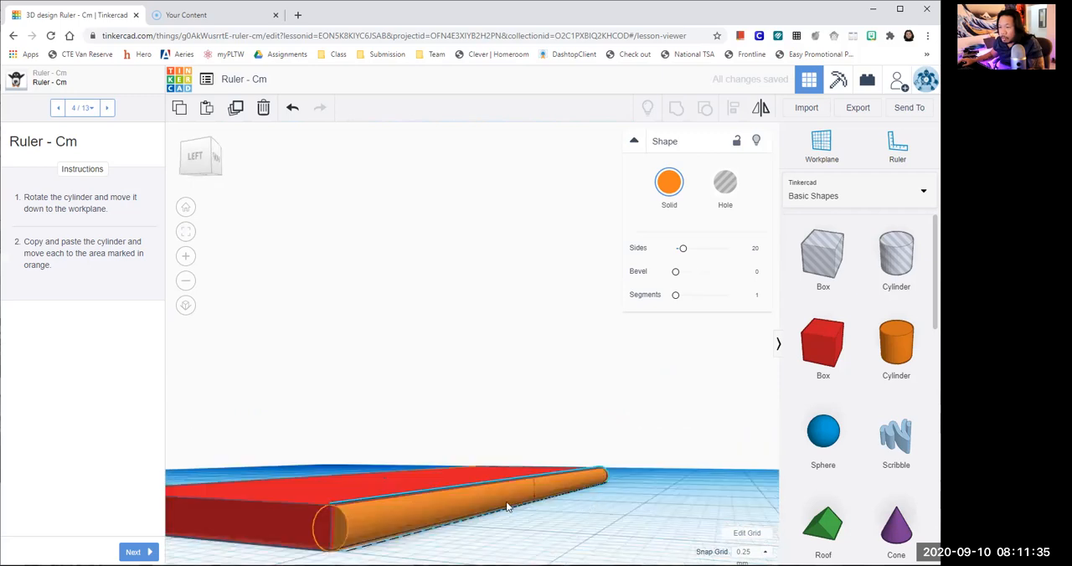
right_click_drag(545, 438, 543, 482)
right_click_drag(600, 518, 579, 427)
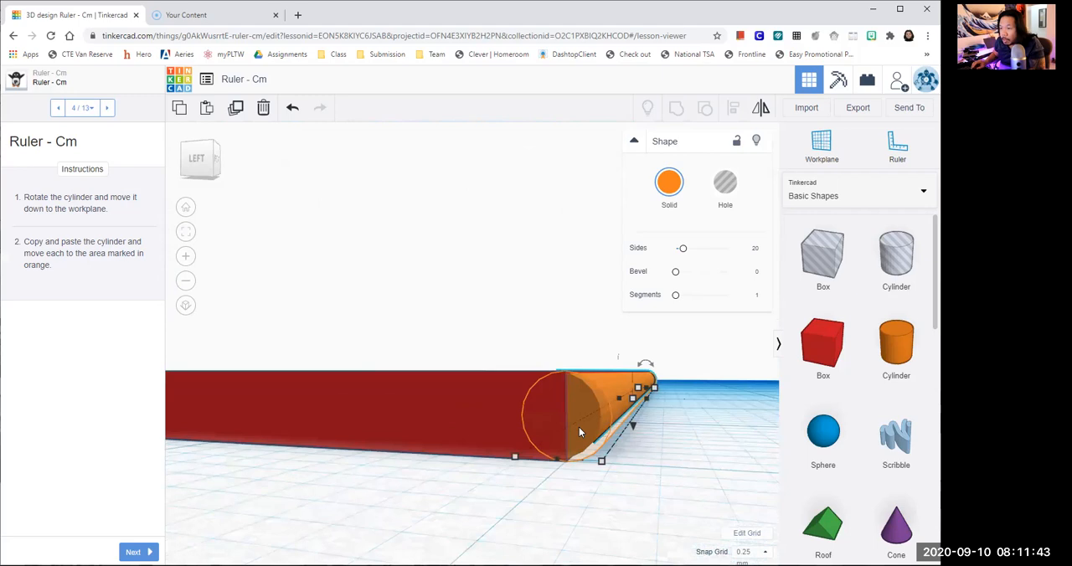
key("Right")
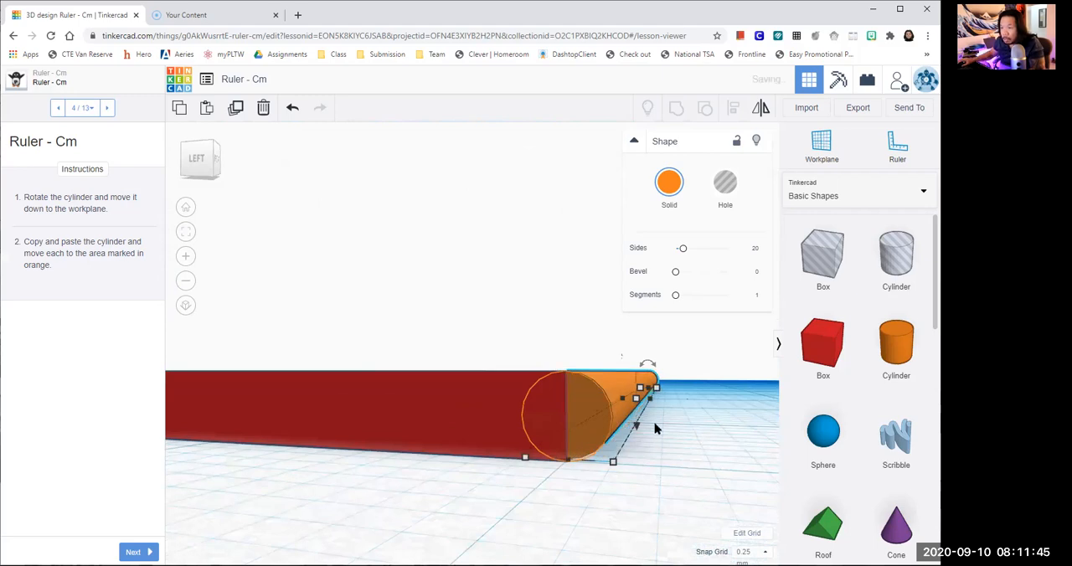
- From a top view, nudge the cylinder lengthwise until its ends are flush with the plate's short edges
left_click(217, 169)
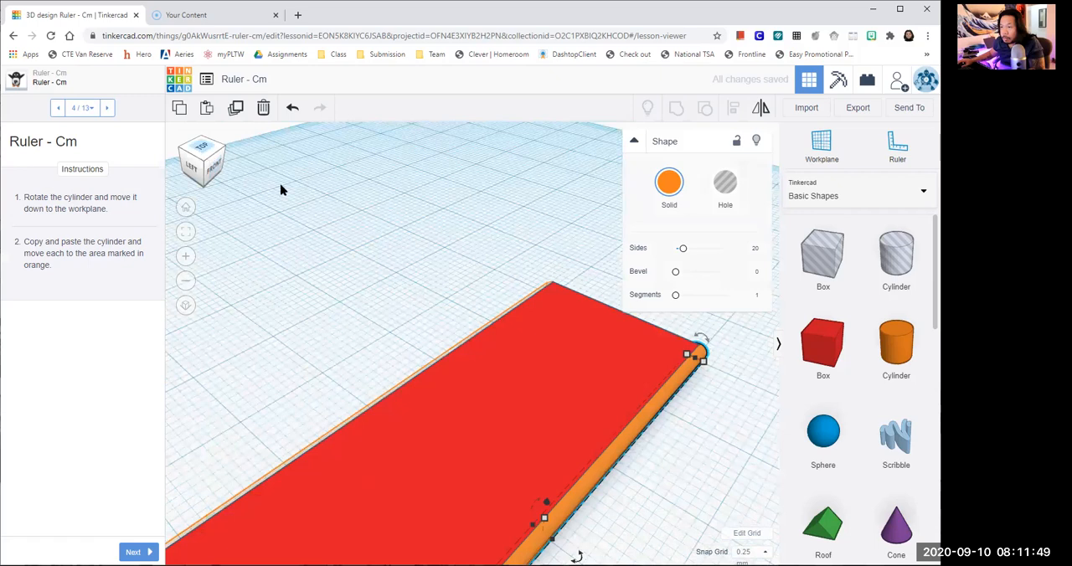
left_click(202, 147)
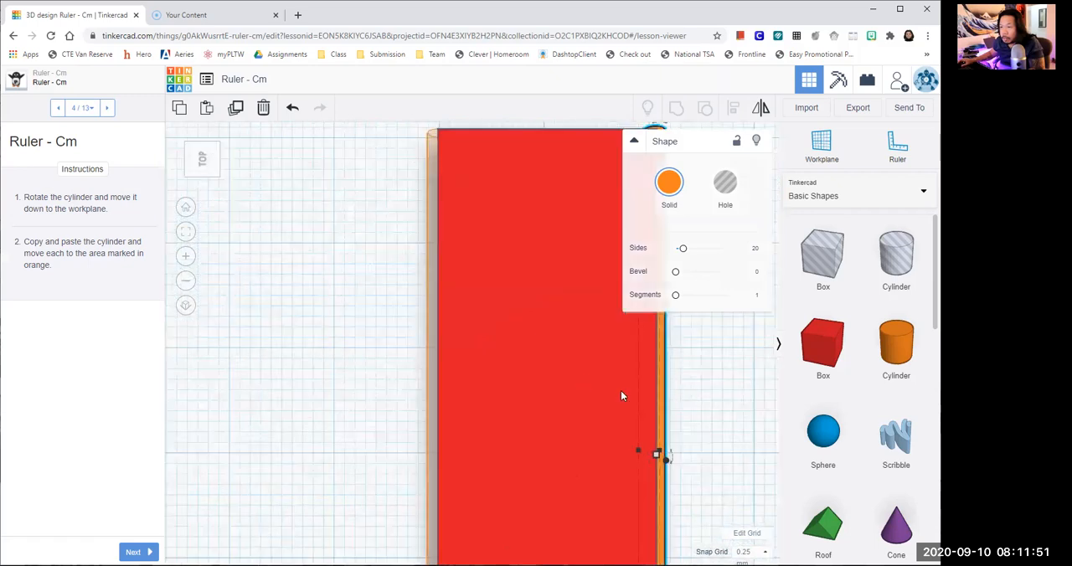
scroll(621, 391, "down", 3)
scroll(671, 384, "up", 2)
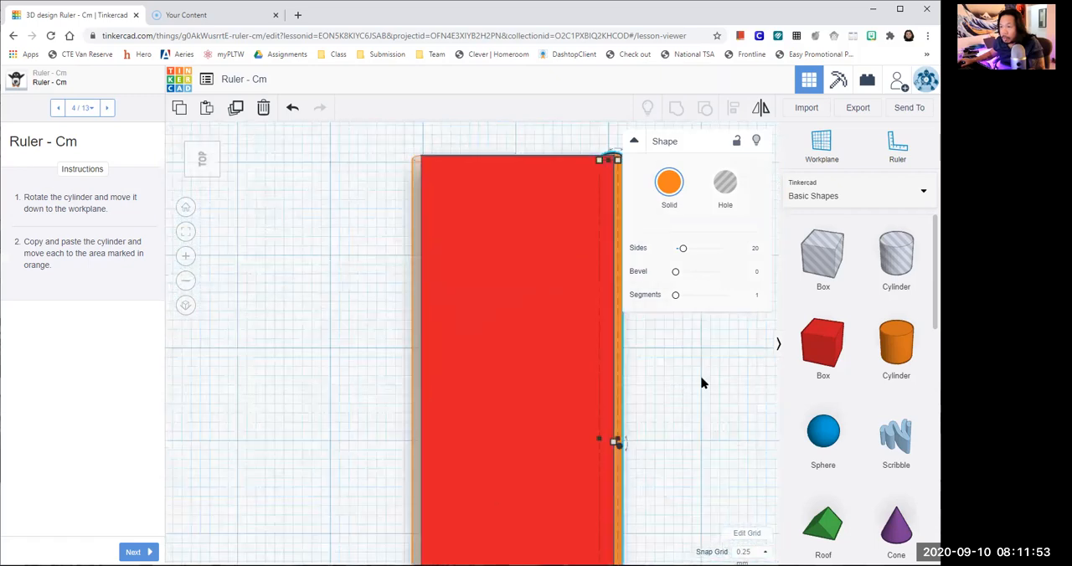
scroll(703, 383, "up", 2)
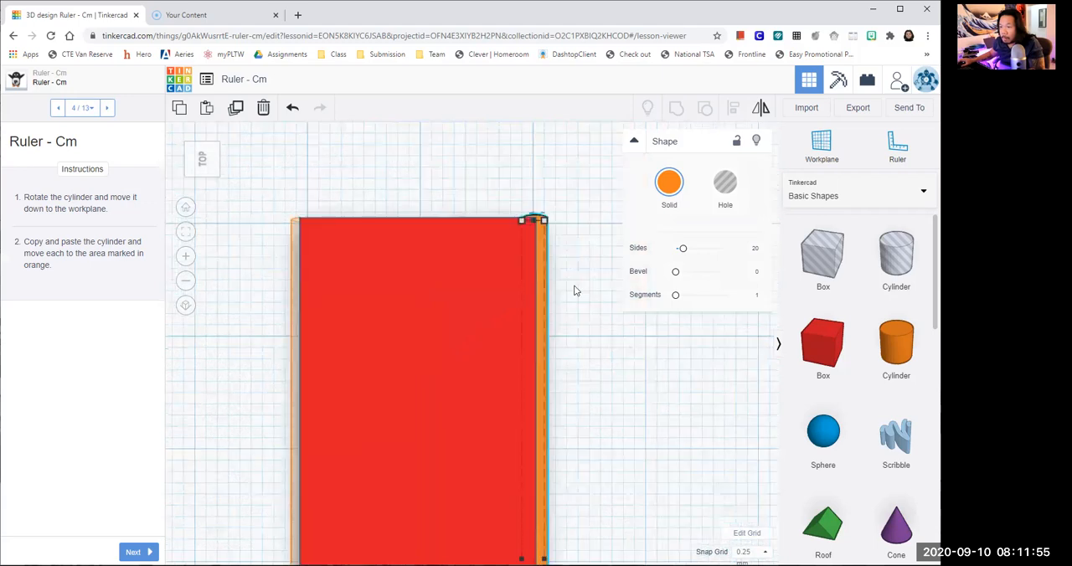
left_click(561, 234)
scroll(553, 226, "up", 1)
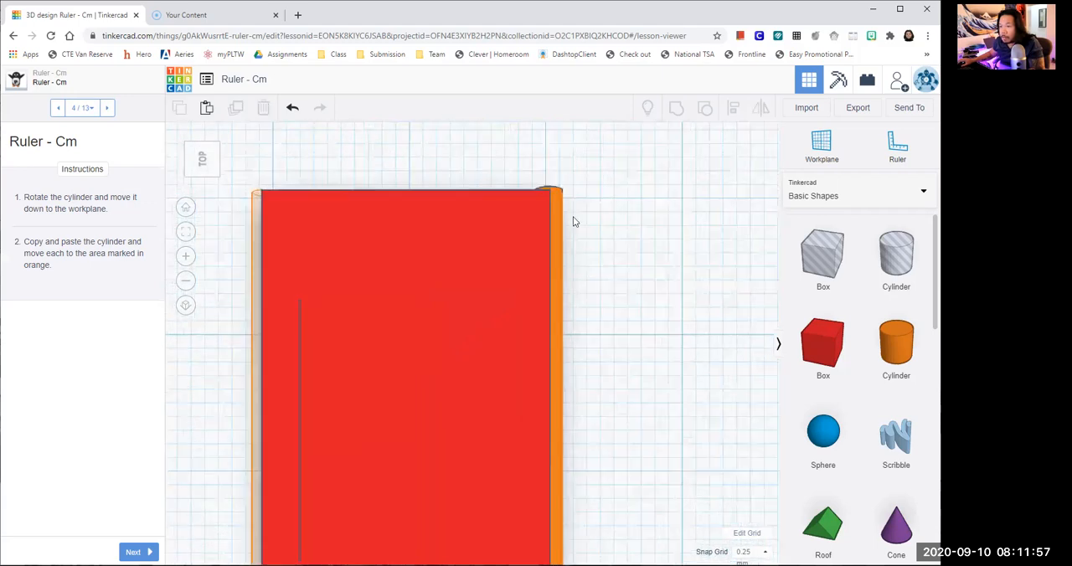
left_click(573, 216)
key("Down")
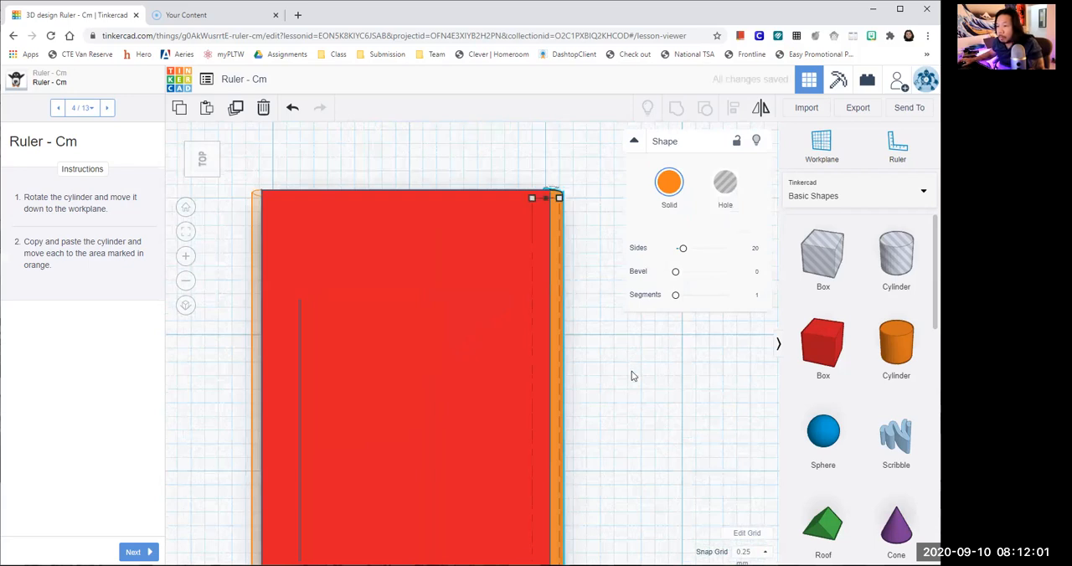
left_click(631, 376)
- Examine the cylinder's alignment along the front long edge from above and at an angle
scroll(630, 376, "up", 1)
scroll(577, 447, "down", 3)
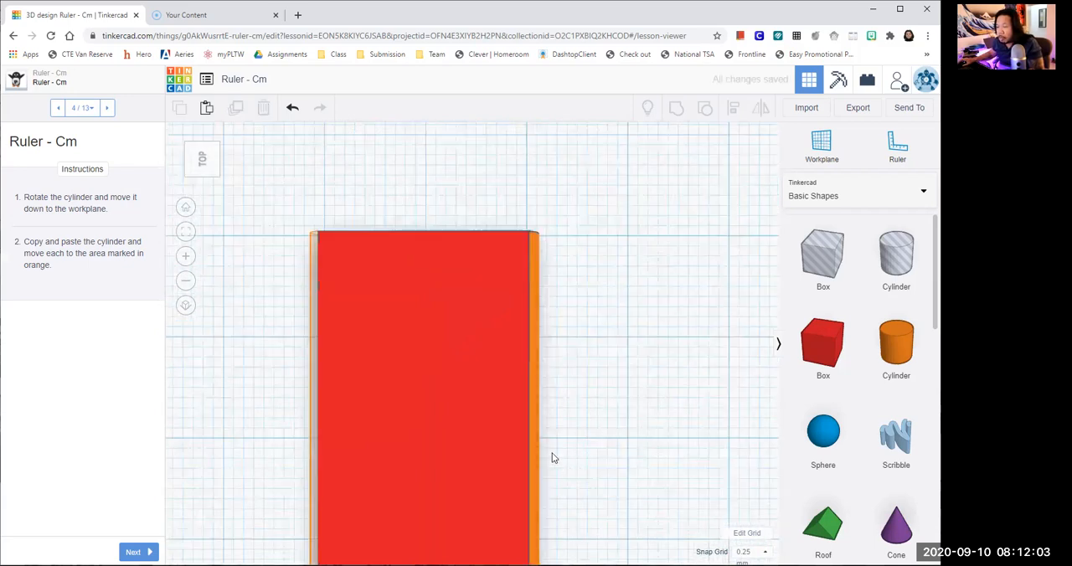
scroll(552, 457, "down", 1)
right_click_drag(497, 385, 504, 368)
right_click_drag(565, 339, 540, 393)
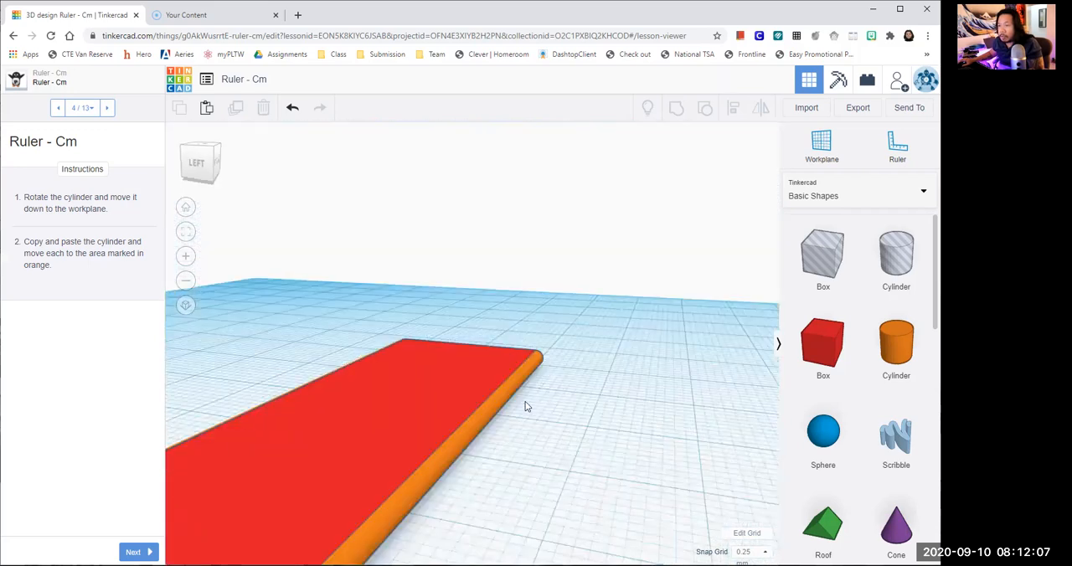
scroll(521, 407, "down", 2)
scroll(578, 385, "up", 1)
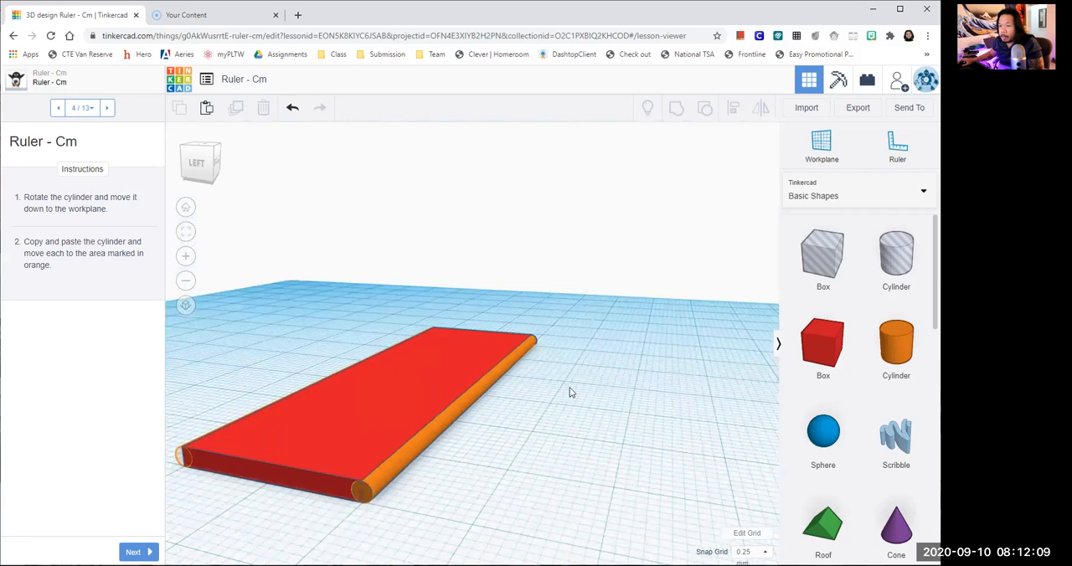
middle_click_drag(429, 451, 471, 421)
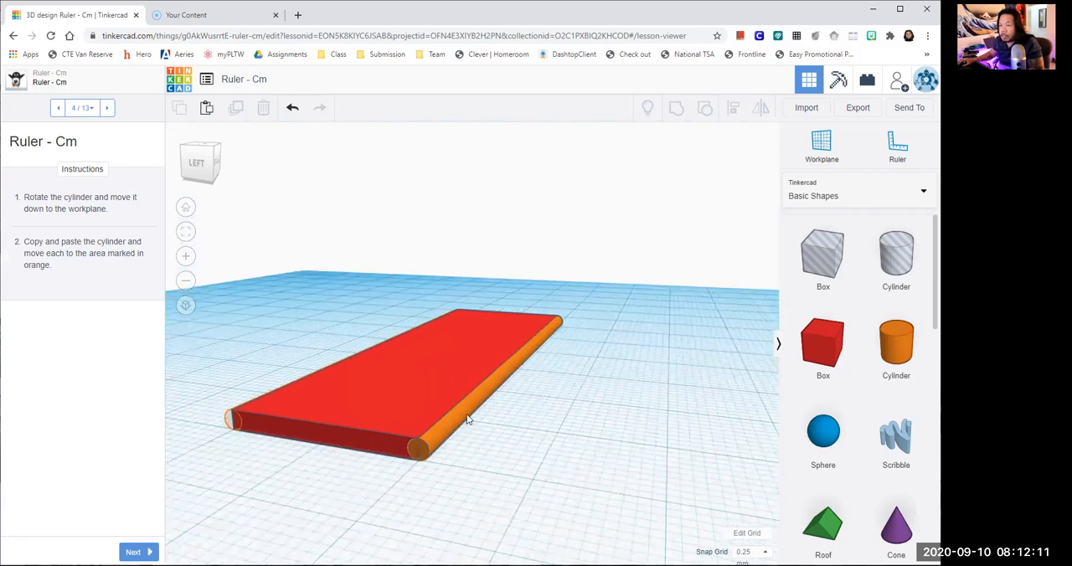
- Duplicate the edge cylinder and move the copy across the plate onto the orange-marked back long edge
left_click(467, 418)
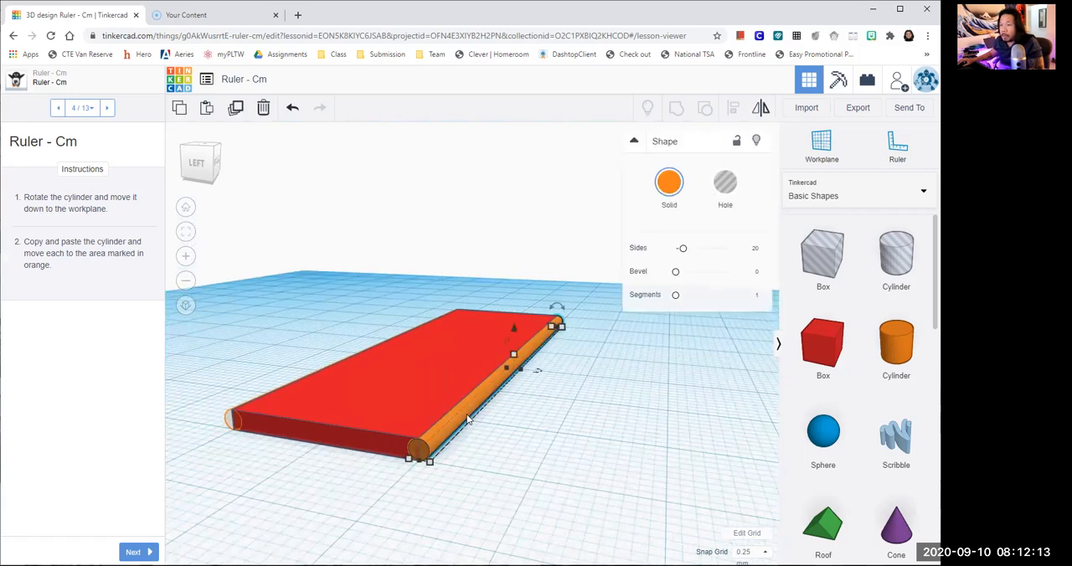
left_click(239, 115)
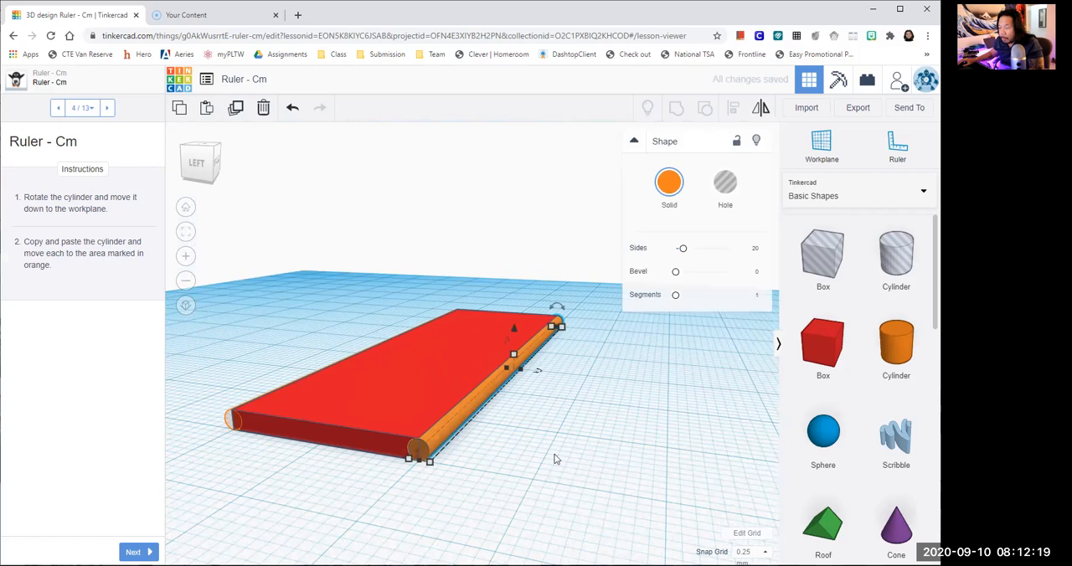
key("Left")
key("Left")
key("Left")
key("Left")
key("Left")
key("Left")
key("Left")
key("Left")
key("Left")
key("Left")
key("Left")
key("Left")
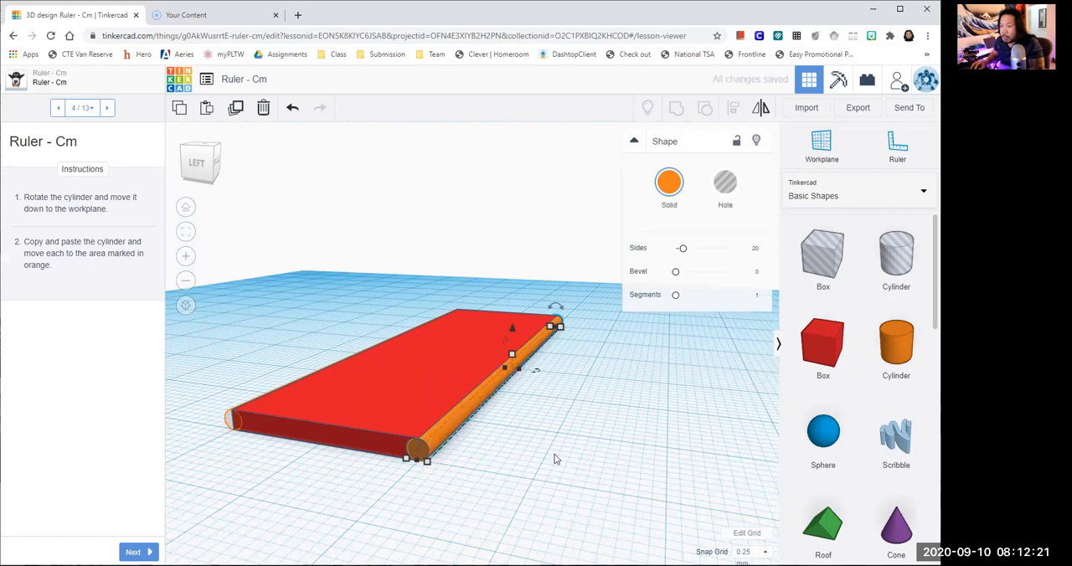
key("Left")
key("Left")
key("Left")
key("Left")
key("Left")
key("Left")
key("Left")
key("Left")
key("Left")
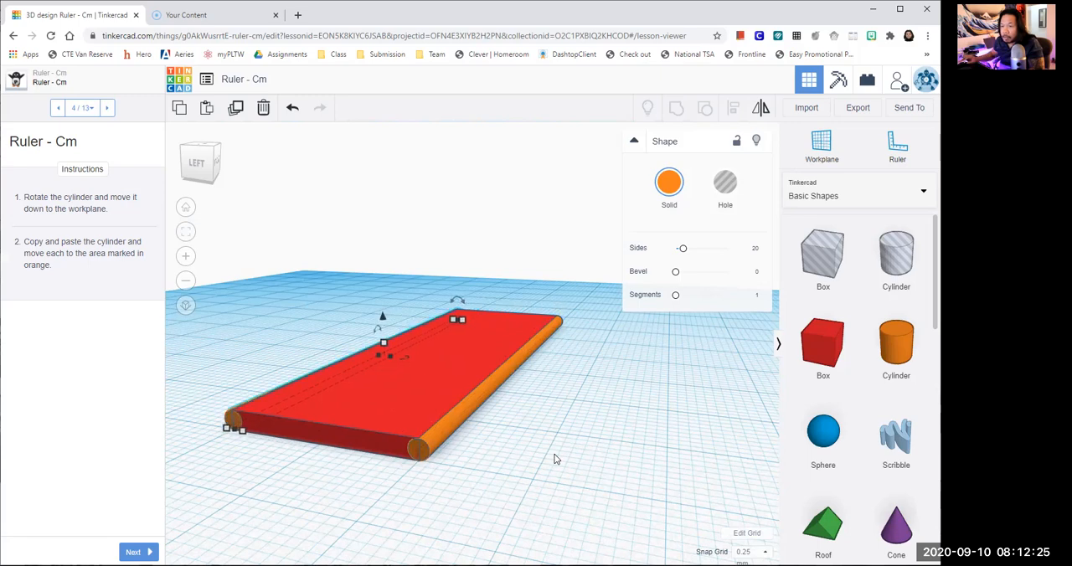
- Check both edge cylinders and advance the Ruler - Cm lesson to step 5 of 13
left_click(296, 355)
right_click_drag(299, 486, 436, 458)
scroll(437, 453, "down", 2)
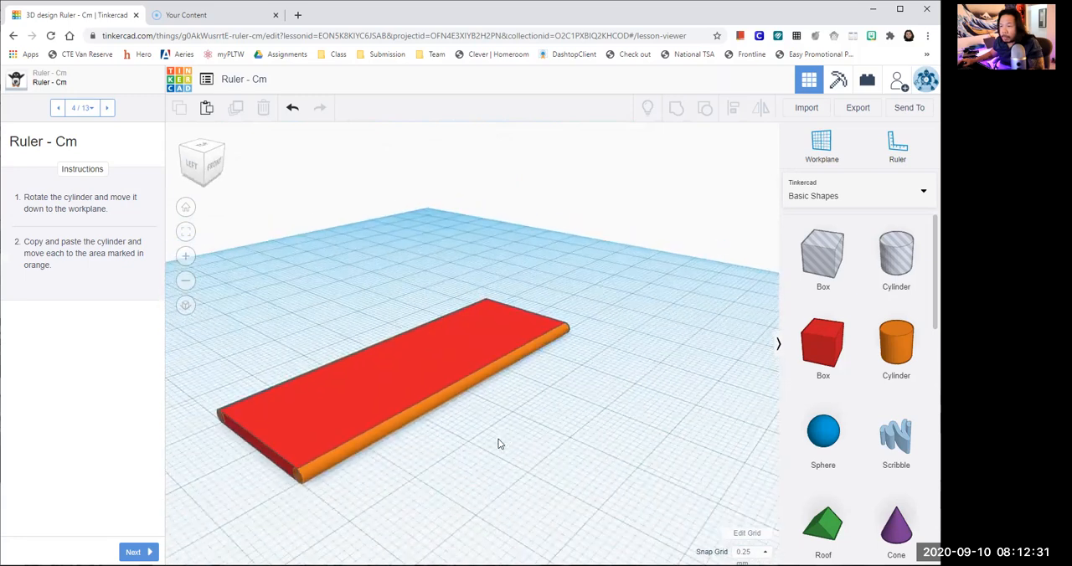
middle_click_drag(499, 442, 579, 413)
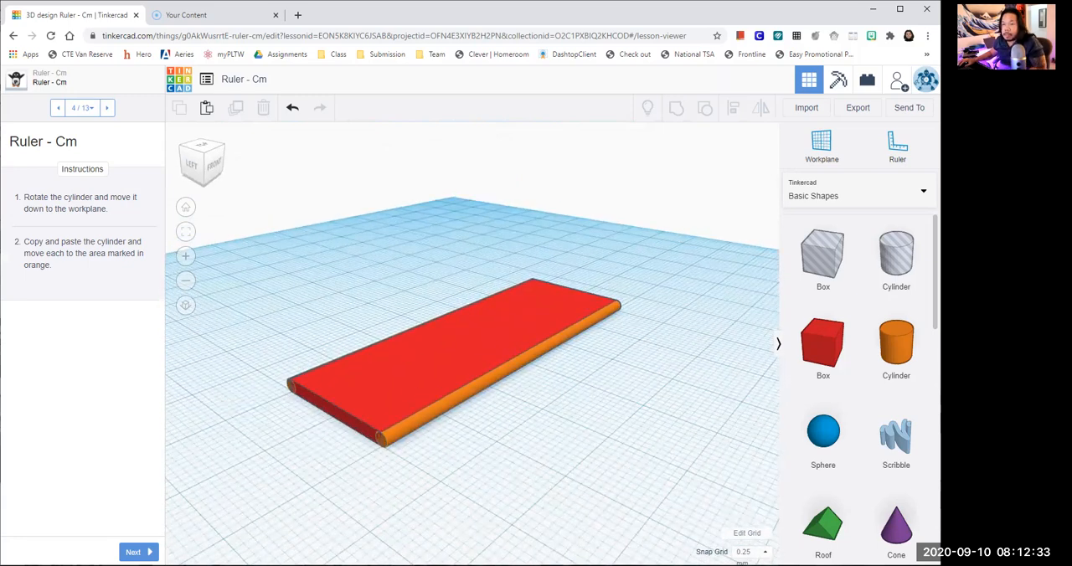
left_click(134, 552)
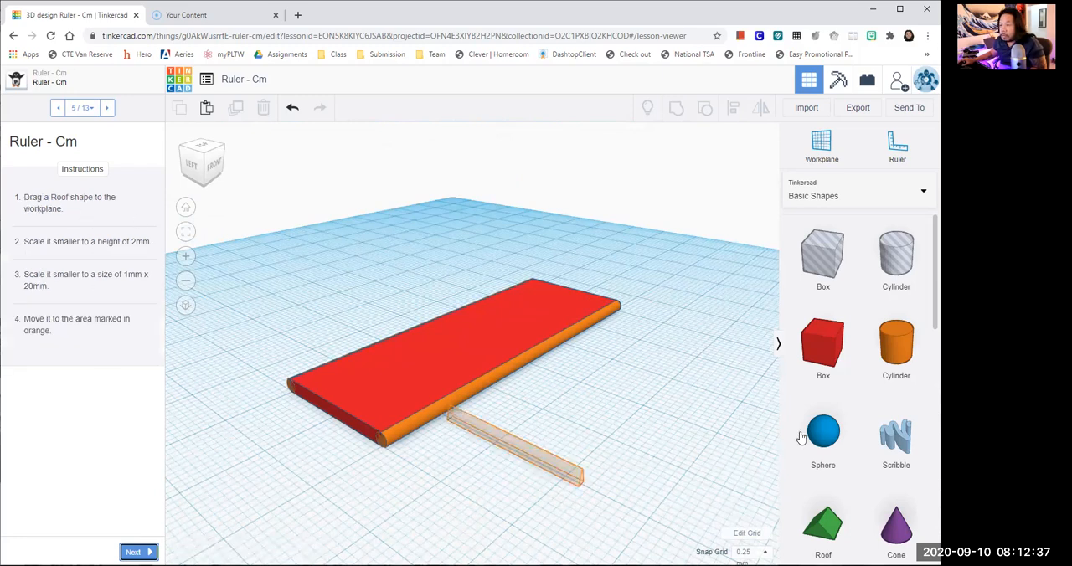
- Place a Roof shape in front of the plate and set its height to 2 mm
left_click_drag(816, 526, 416, 476)
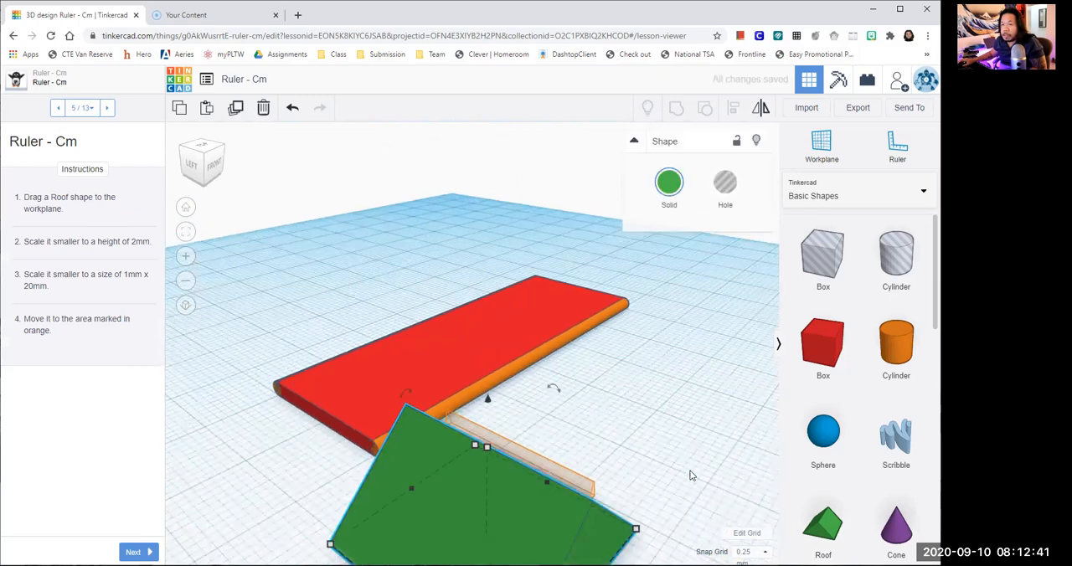
mouse_move(478, 417)
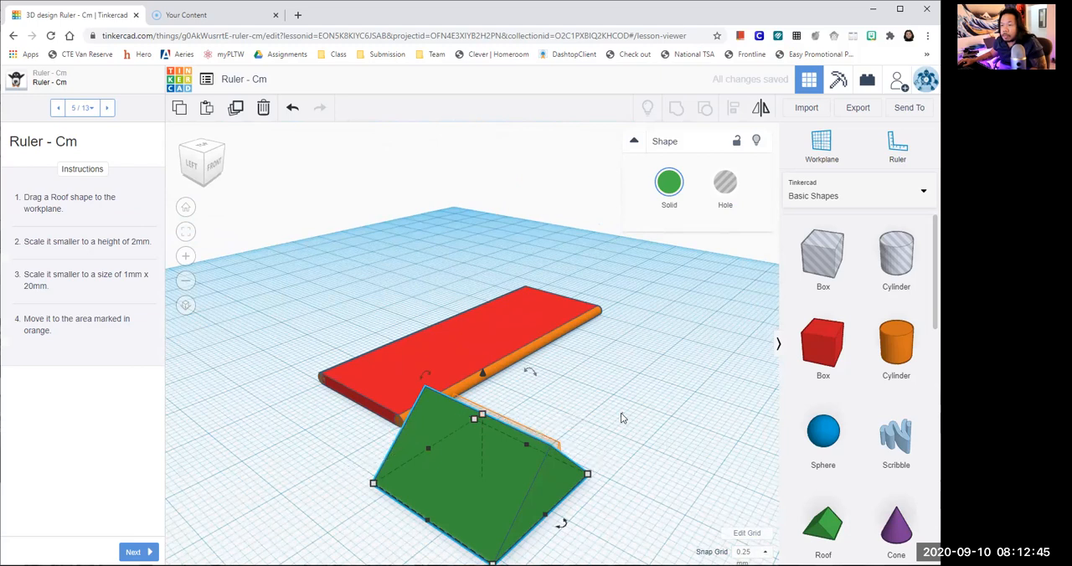
left_click_drag(482, 415, 485, 447)
left_click(540, 463)
type("2")
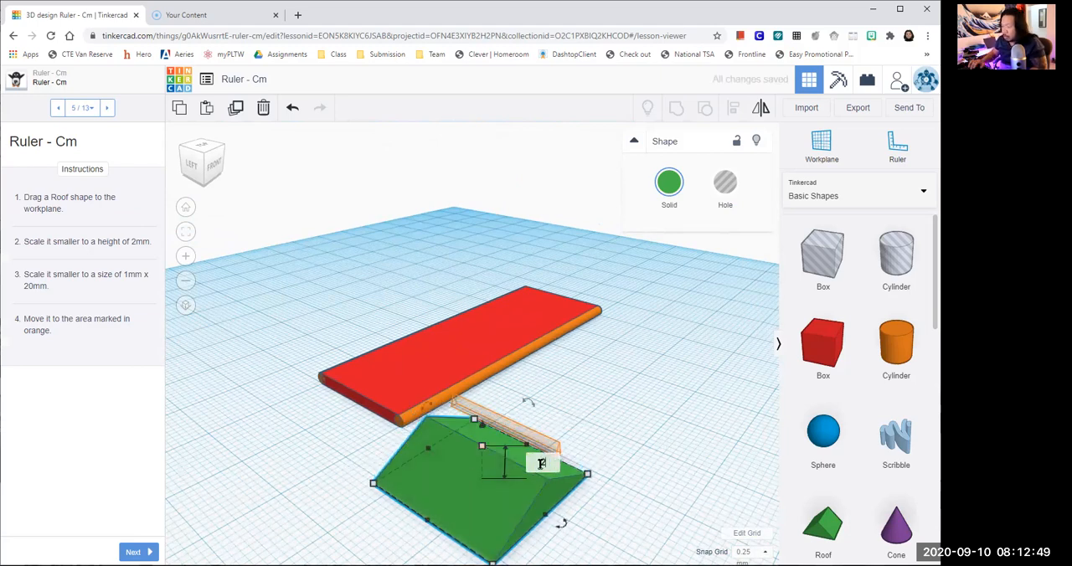
key("Return")
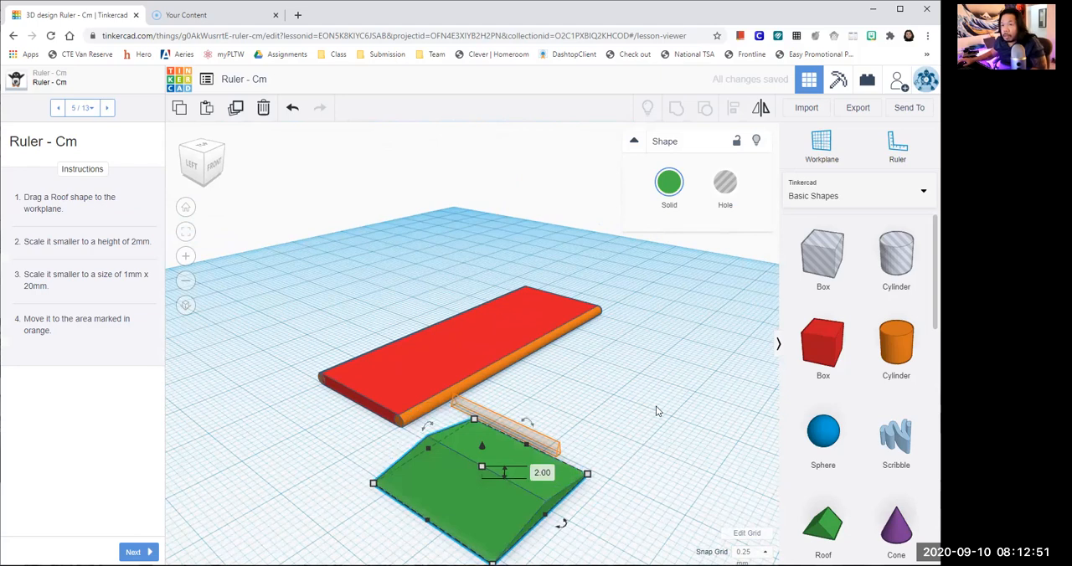
- Scale the roof shape to a width of 1 mm, keeping it 20 mm long
scroll(653, 415, "down", 2)
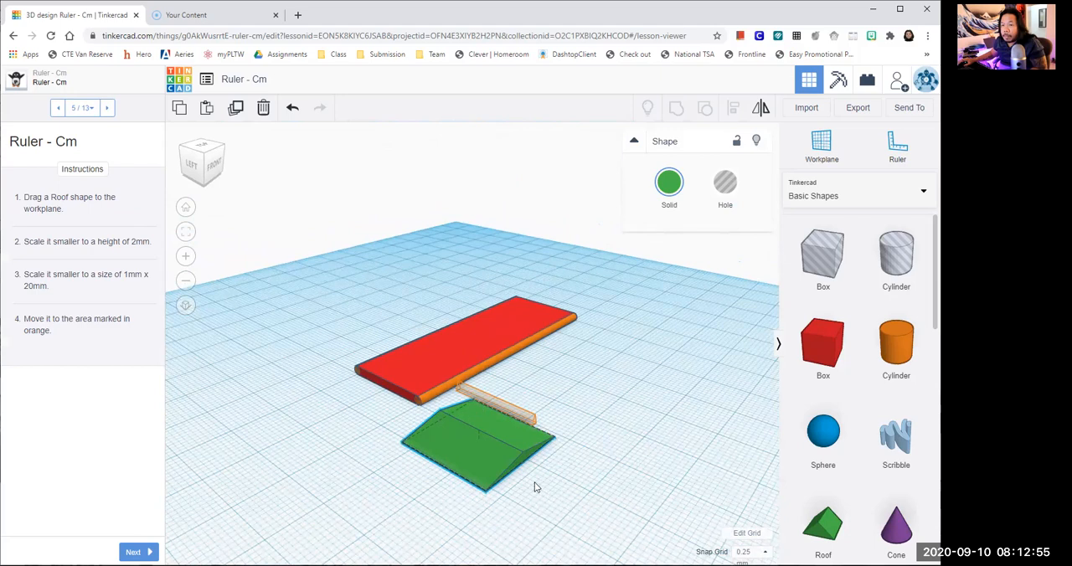
scroll(528, 481, "down", 1)
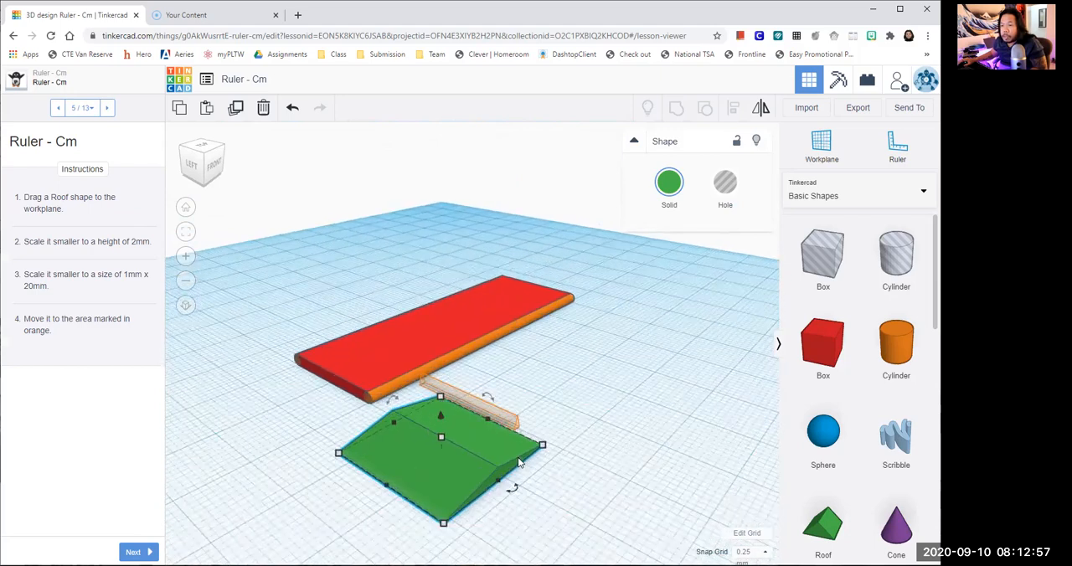
left_click(453, 473)
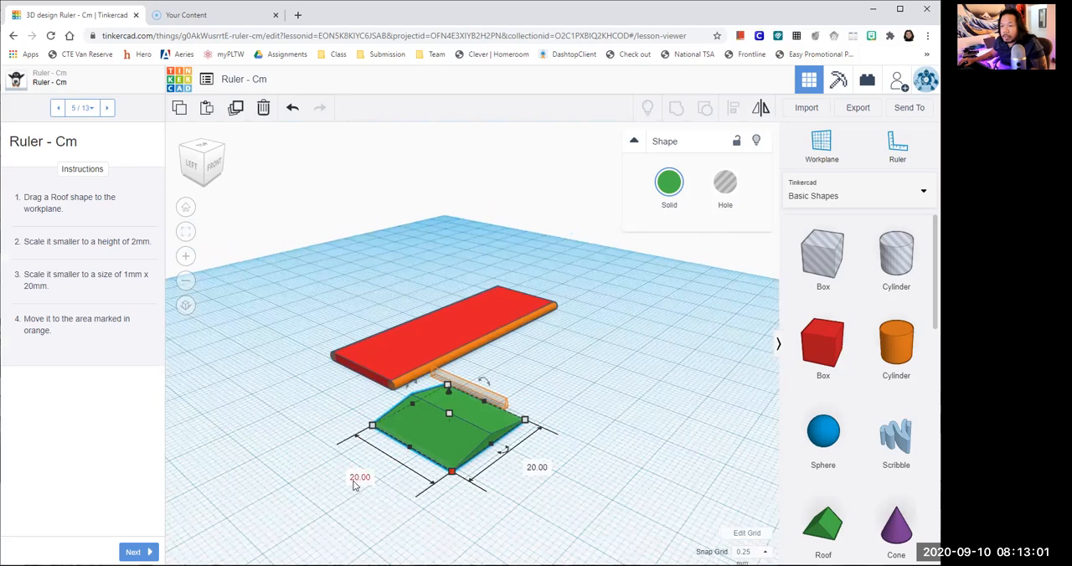
left_click(537, 468)
type("1")
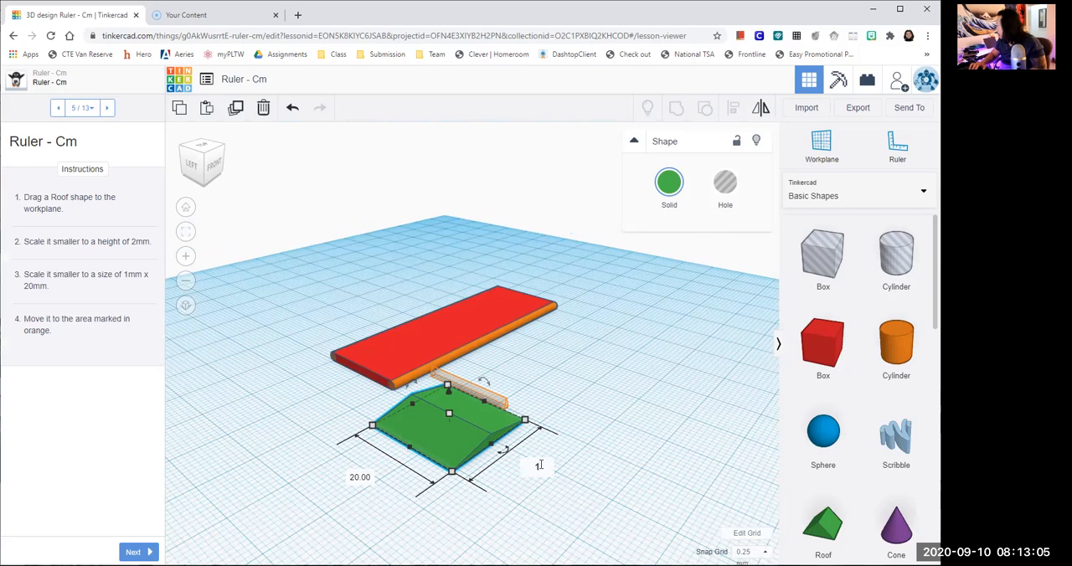
key("Return")
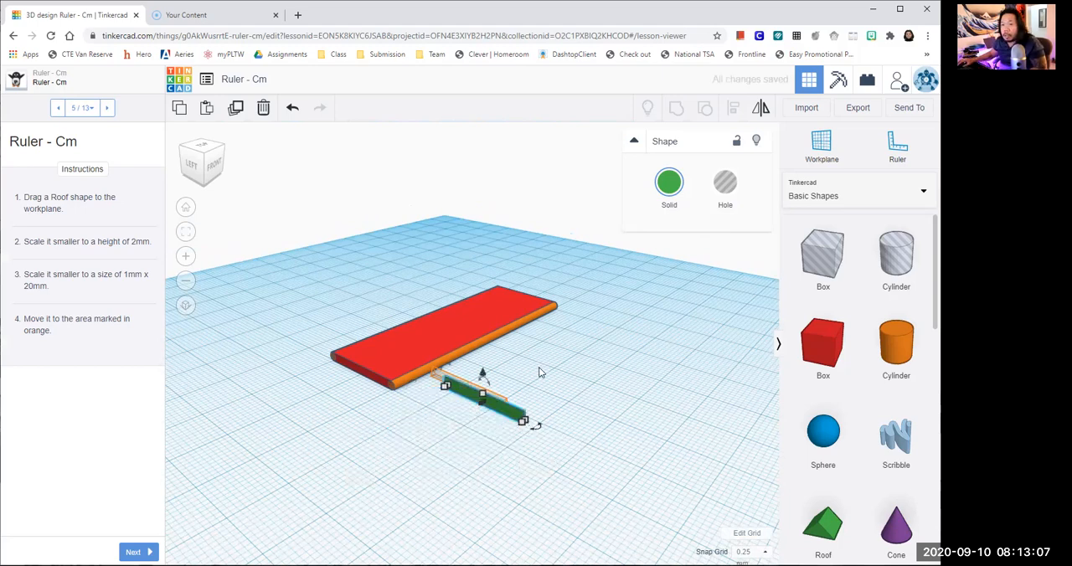
- Move the narrow 20 mm roof onto the orange-marked area and advance the Ruler - Cm lesson to step 6 of 13
scroll(580, 425, "up", 1)
scroll(578, 421, "up", 1)
right_click_drag(569, 422, 571, 393)
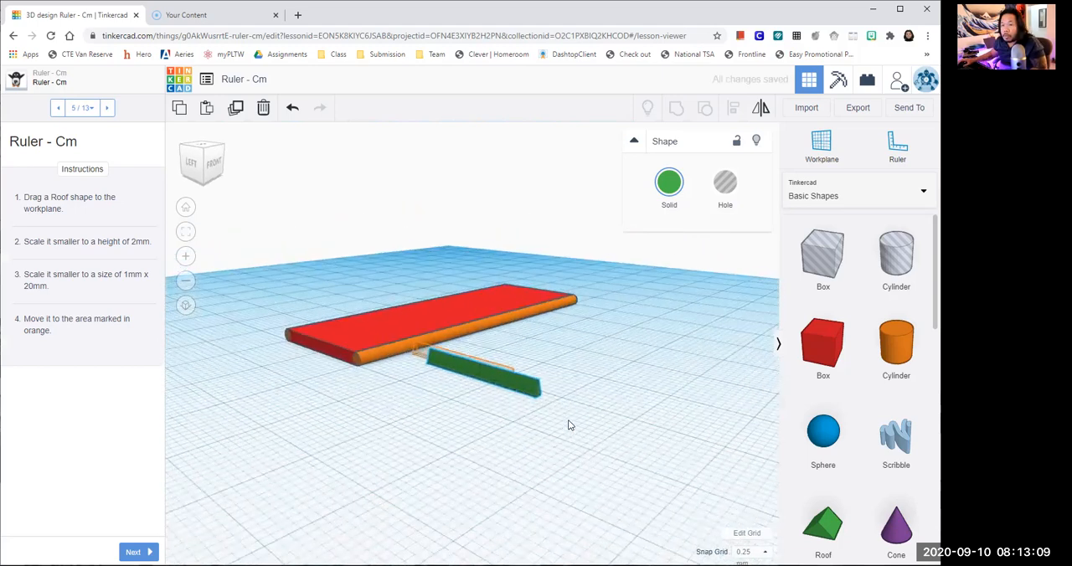
middle_click_drag(562, 441, 581, 419)
scroll(562, 440, "up", 4)
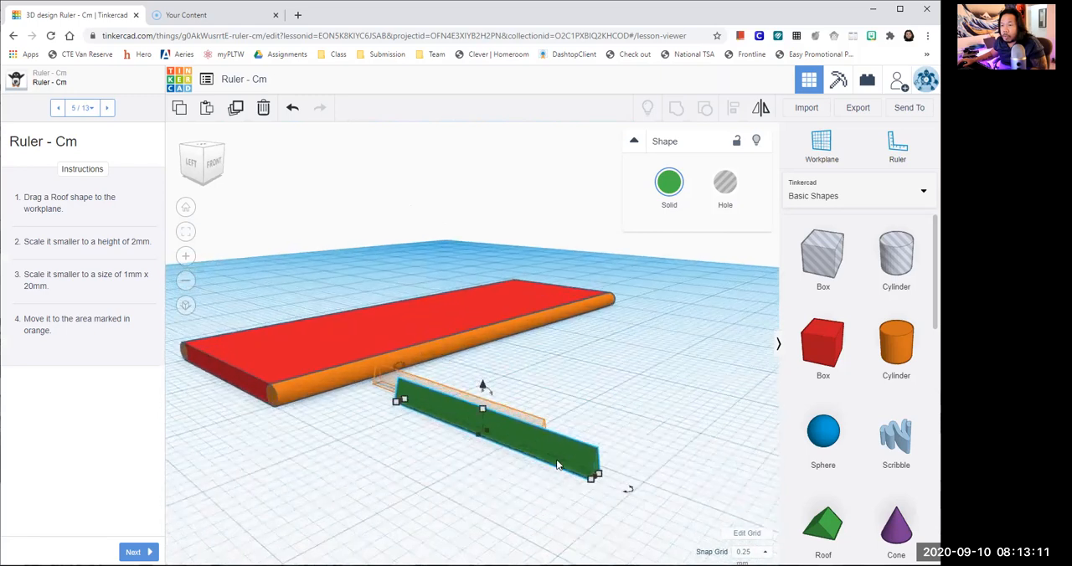
left_click_drag(539, 447, 507, 431)
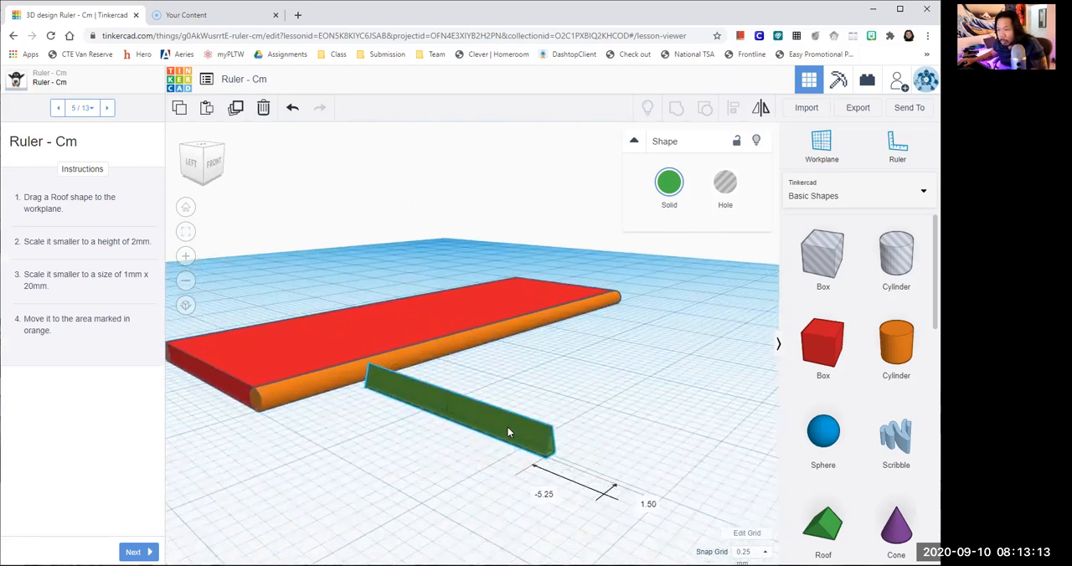
right_click_drag(616, 450, 577, 434)
left_click(135, 552)
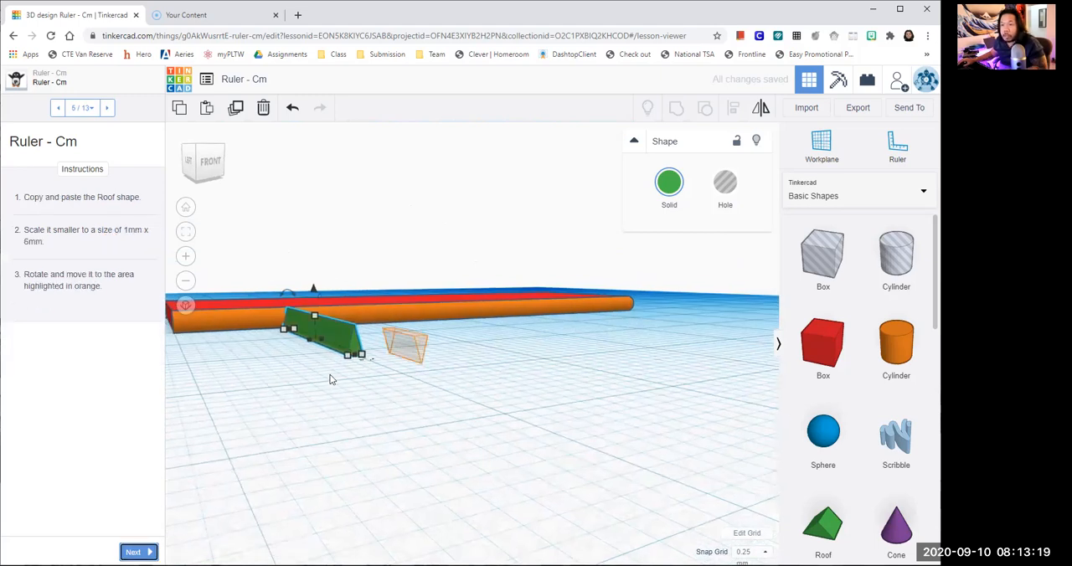
- Copy and paste the 20 mm roof shape and move the copy clear of the original
left_click(334, 340)
left_click(181, 110)
left_click(208, 110)
left_click(363, 334)
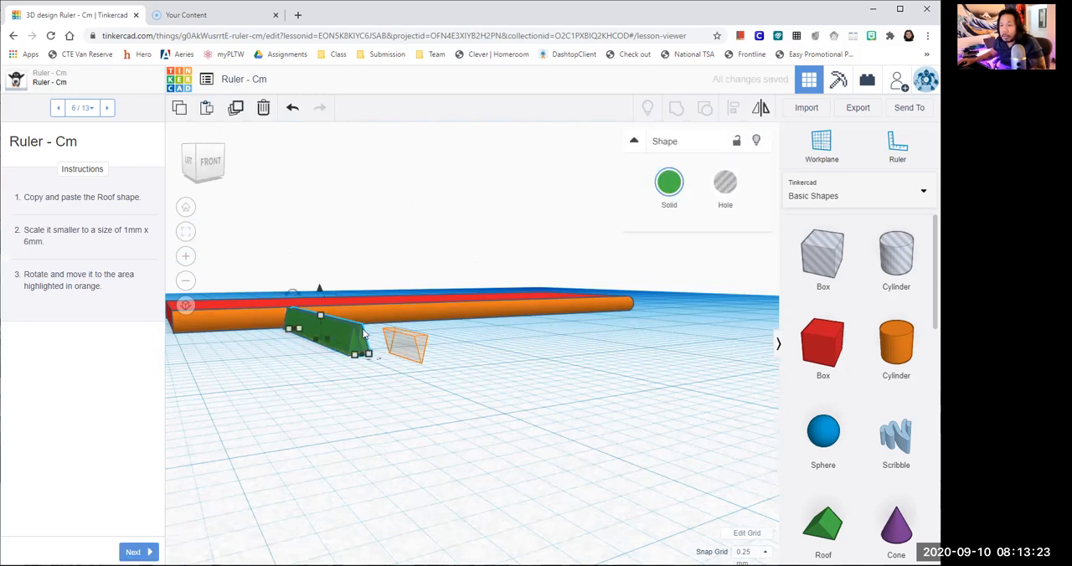
left_click(435, 395)
scroll(433, 393, "up", 3)
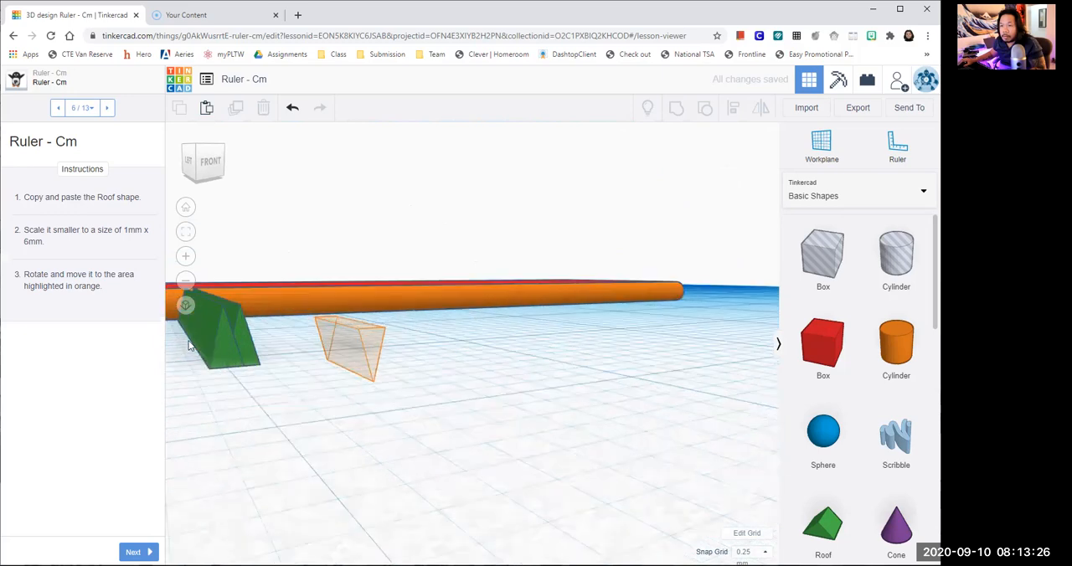
left_click(231, 339)
left_click_drag(289, 364, 455, 397)
- Set the roof copy's length to 6 mm
scroll(522, 397, "up", 3)
scroll(523, 398, "down", 4)
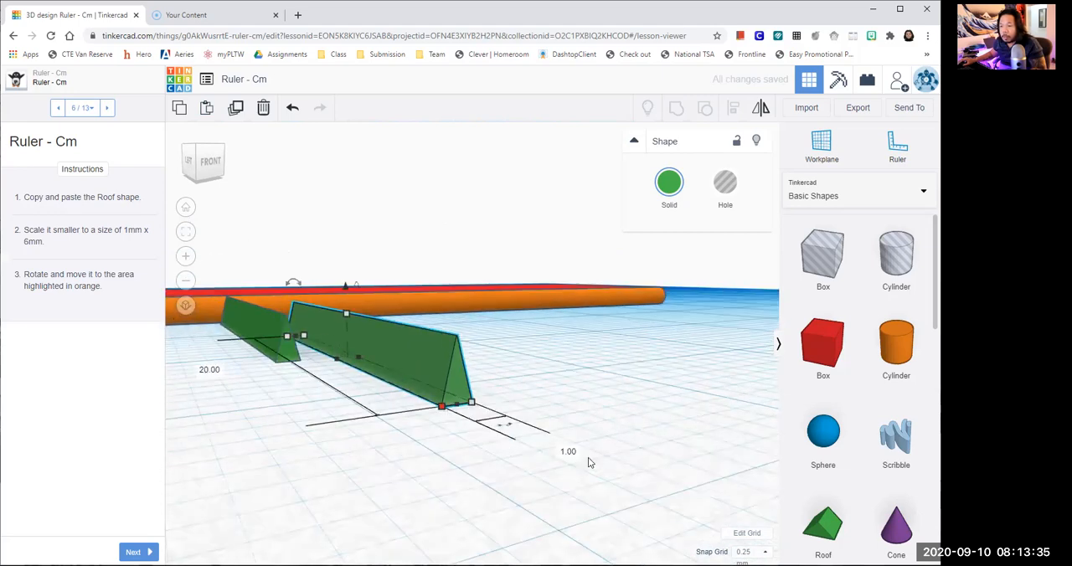
left_click(209, 369)
type("6")
key("Return")
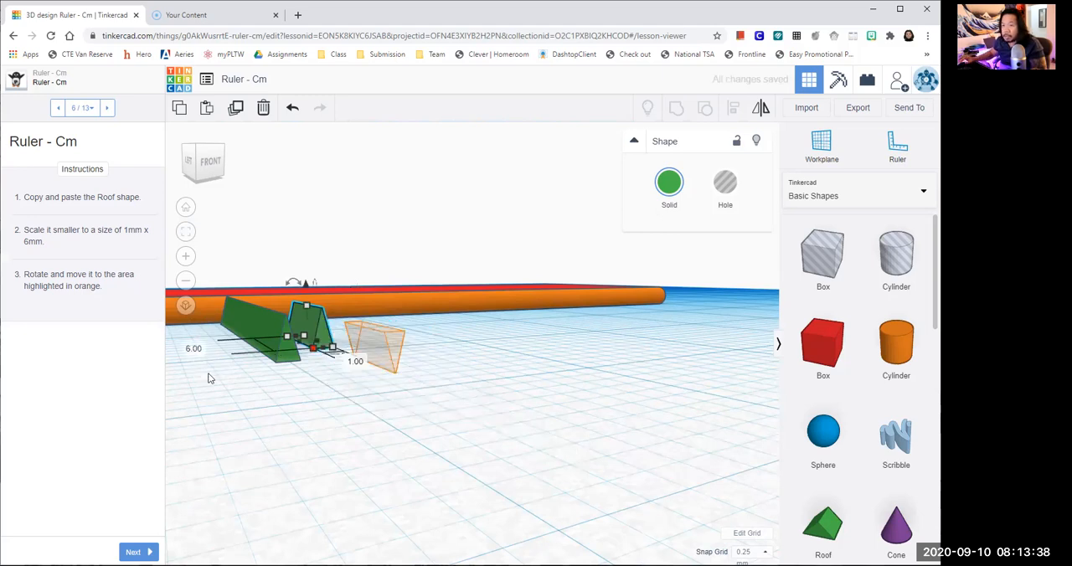
left_click(348, 452)
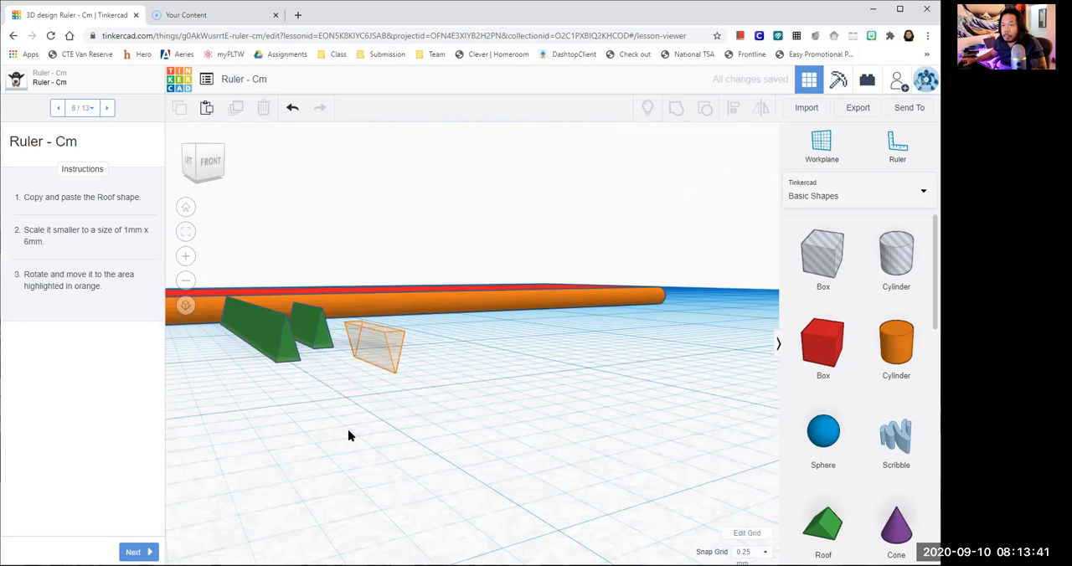
- Move the 6 mm roof closer to the orange outline and rotate it 180° so it points downward
right_click_drag(351, 435, 319, 412)
left_click_drag(304, 371, 335, 398)
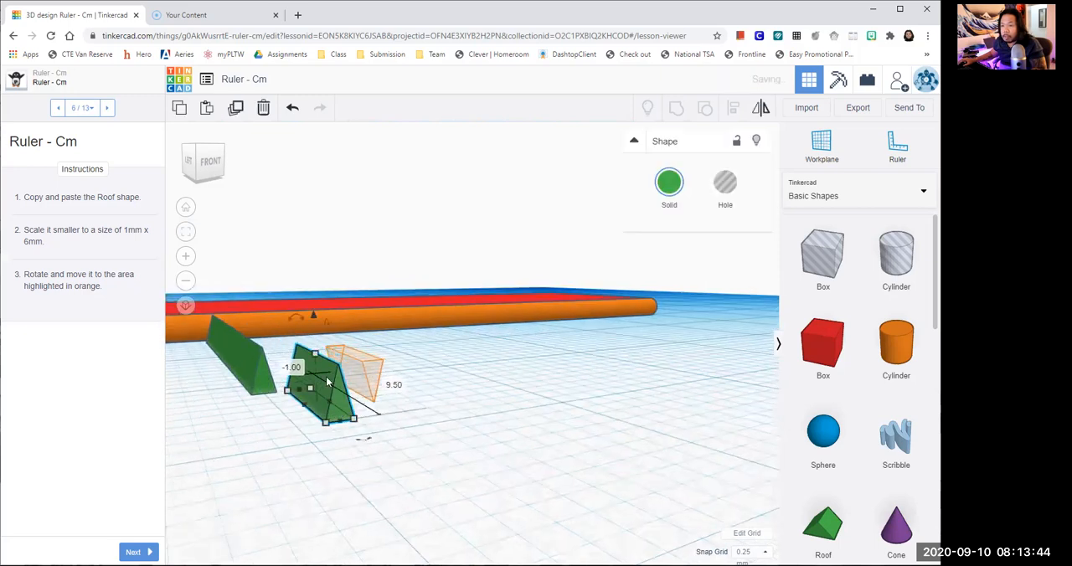
left_click(295, 319)
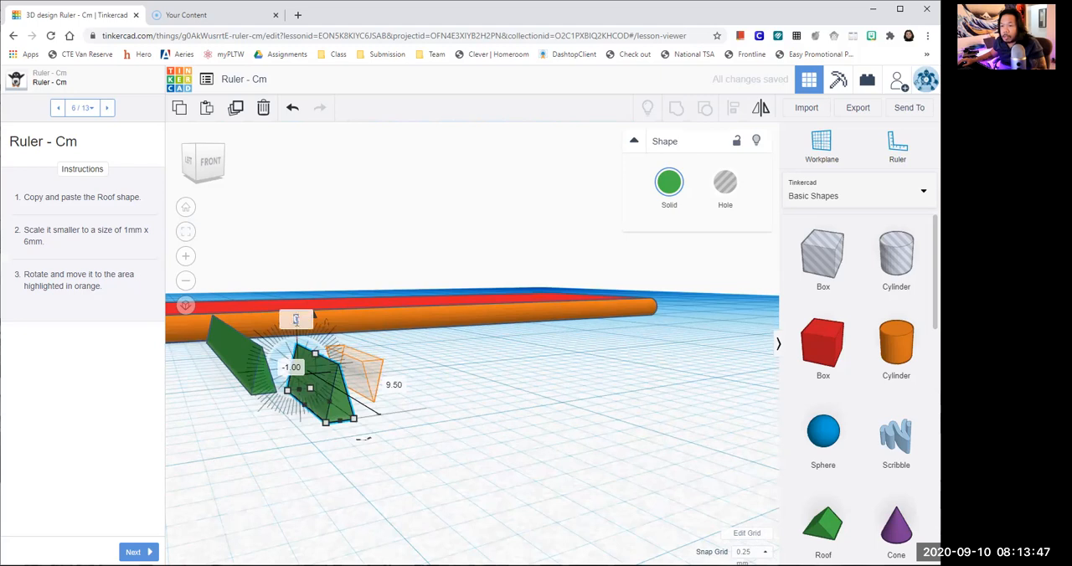
type("180")
key("Return")
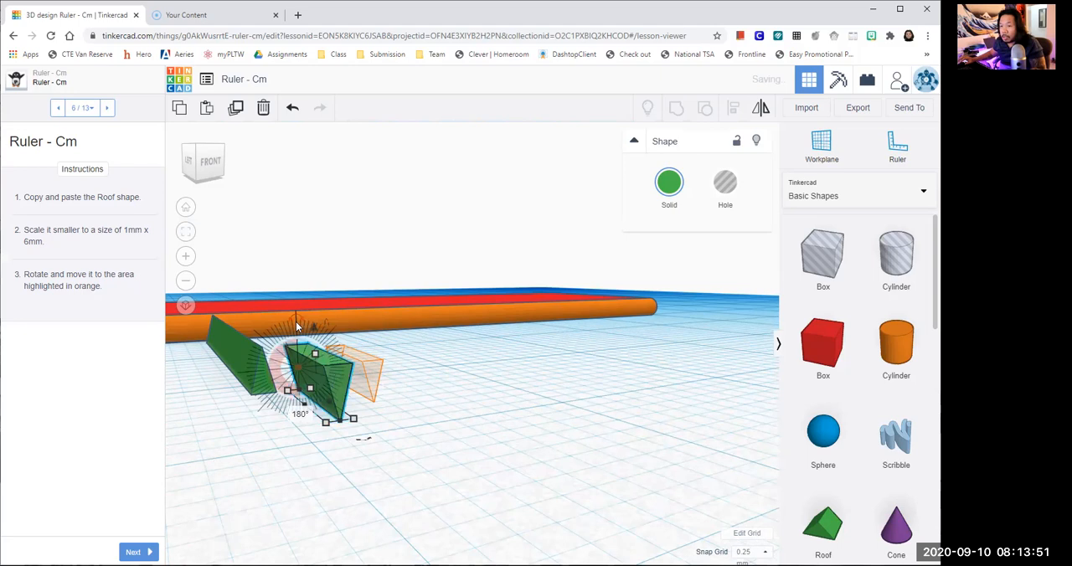
left_click(481, 434)
- Return to lesson step 6 and move the inverted 6 mm roof across and down onto the orange outline
left_click(136, 552)
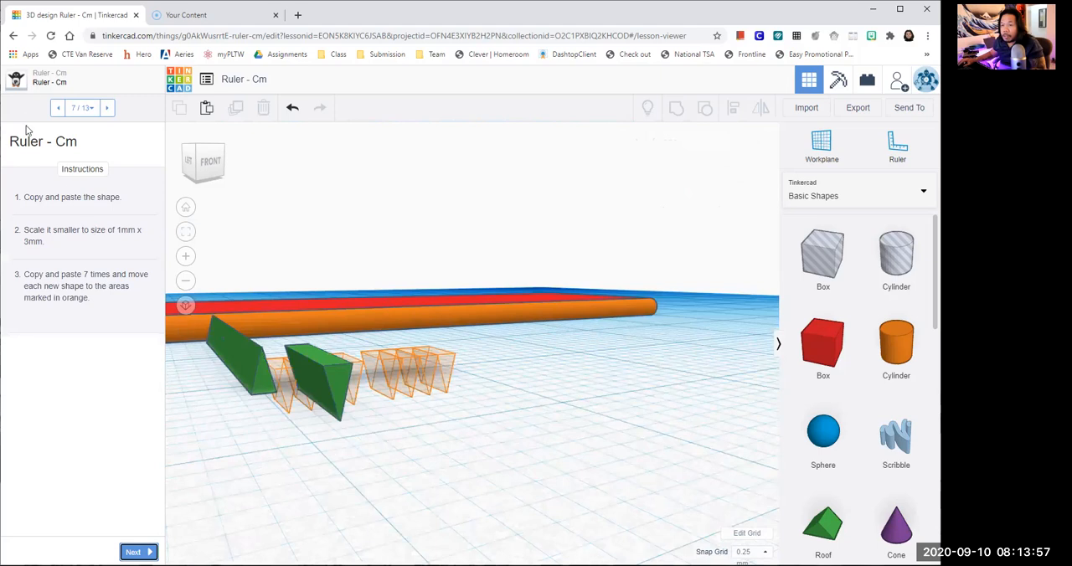
left_click(57, 108)
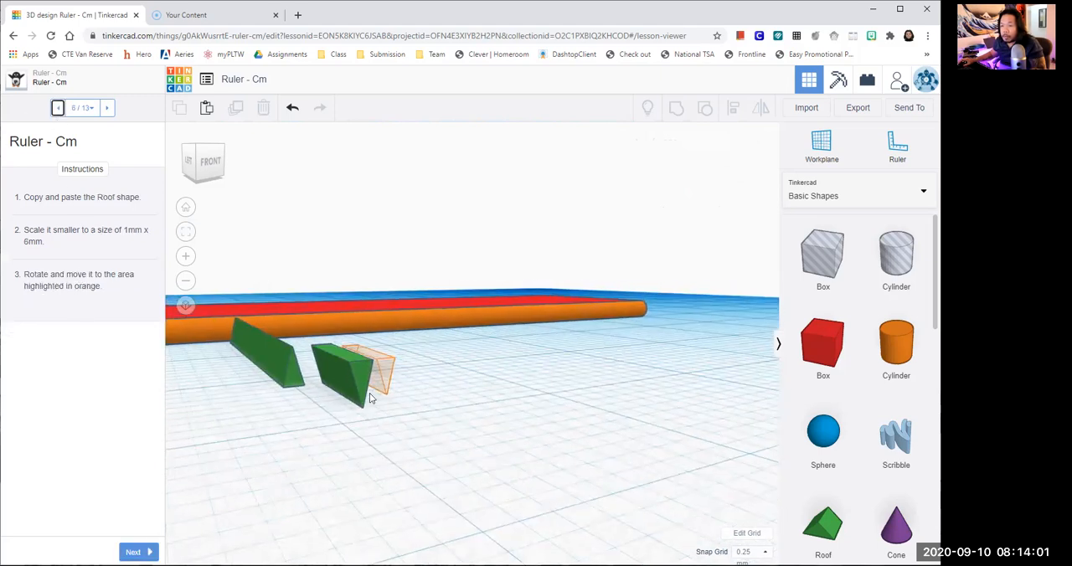
left_click_drag(369, 395, 388, 356)
scroll(449, 381, "up", 5)
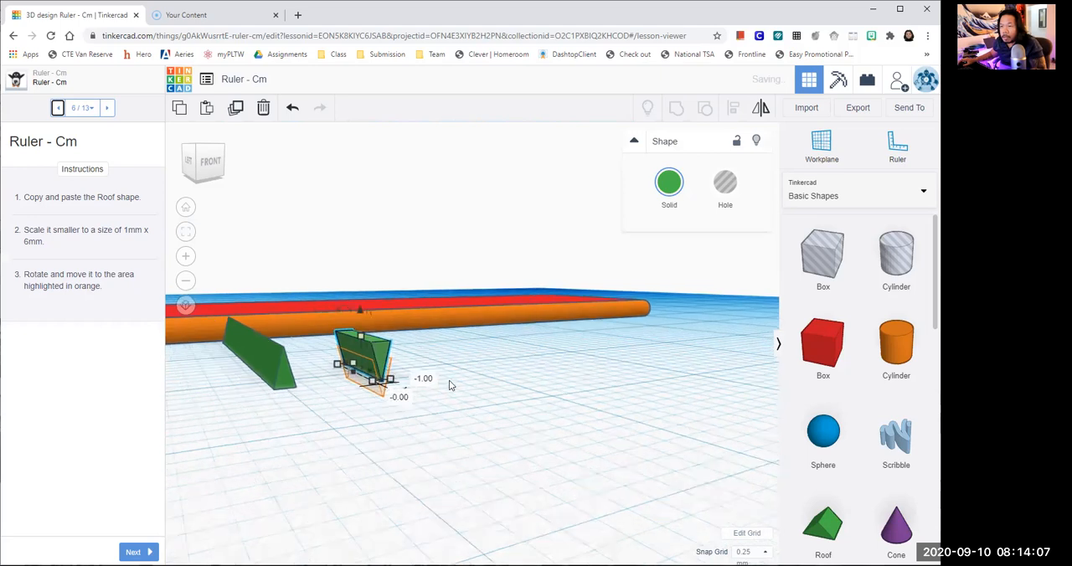
key("f")
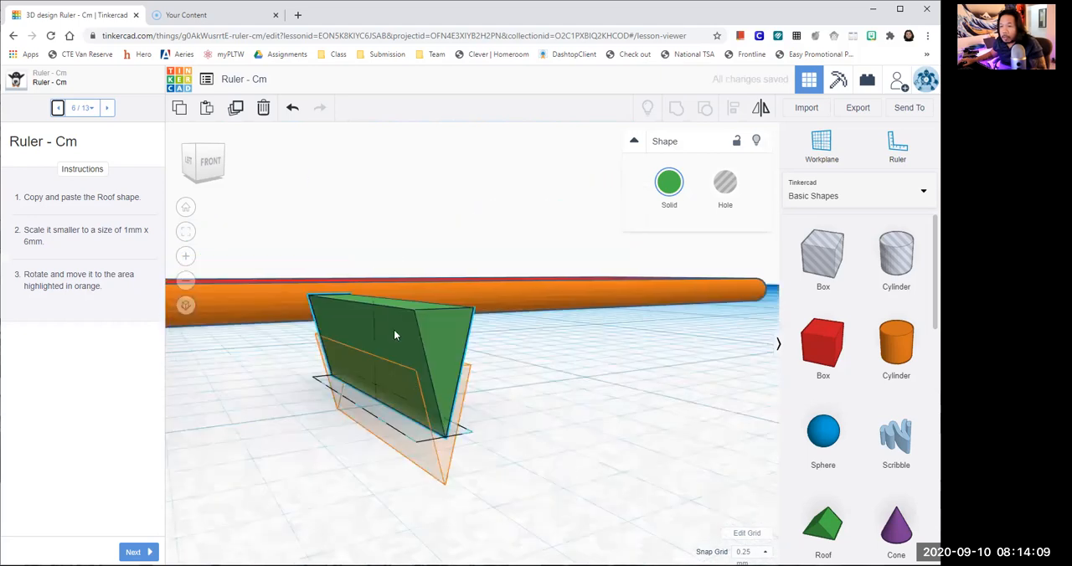
left_click_drag(373, 274, 374, 328)
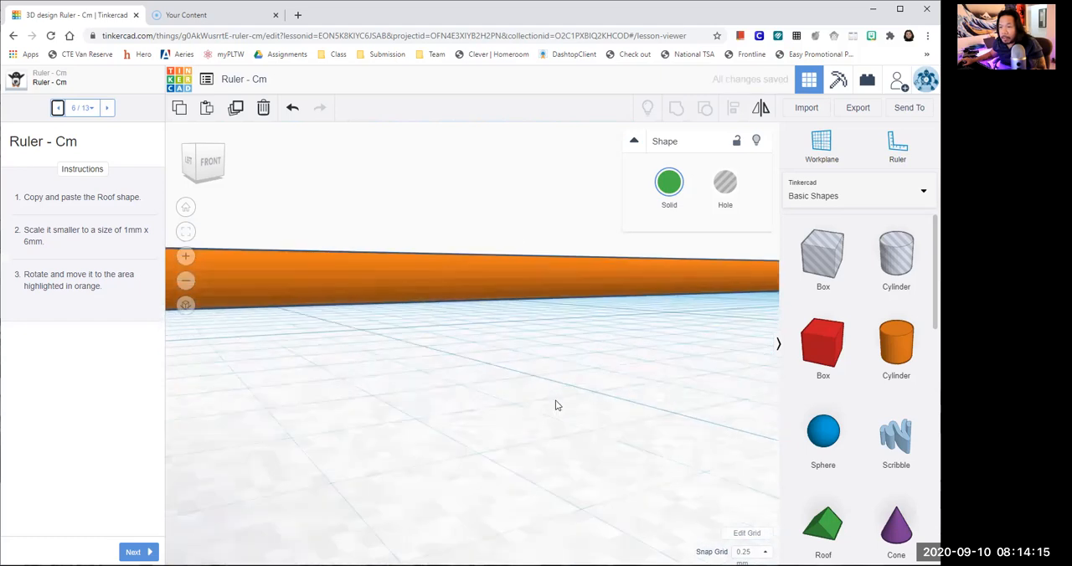
- Nudge the inverted 6 mm roof into line with the orange outline and advance the lesson to step 7 of 13
right_click_drag(553, 402, 444, 363)
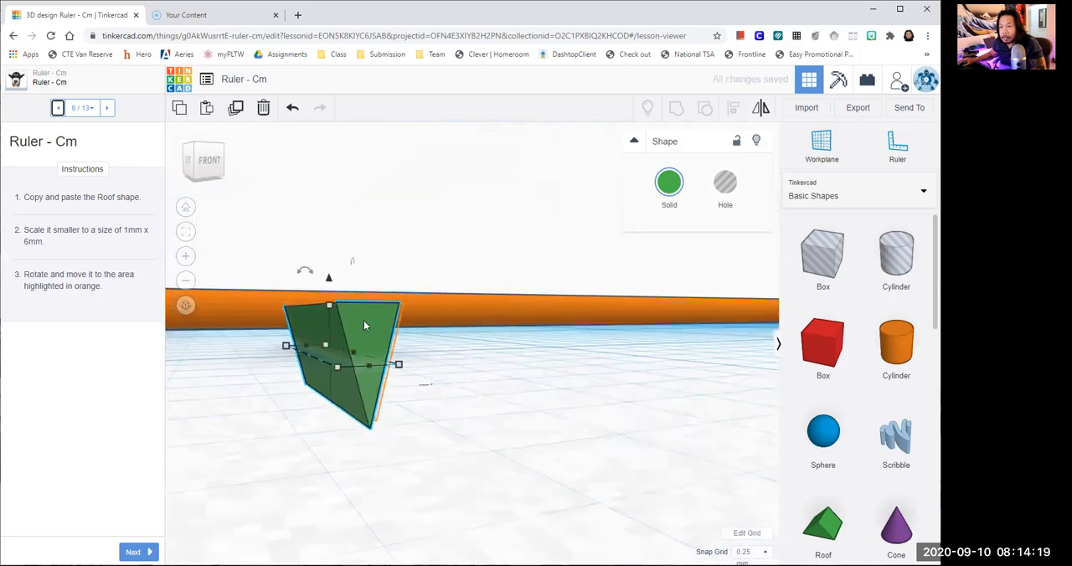
key("Right")
key("Left")
key("Right")
key("Up")
key("Up")
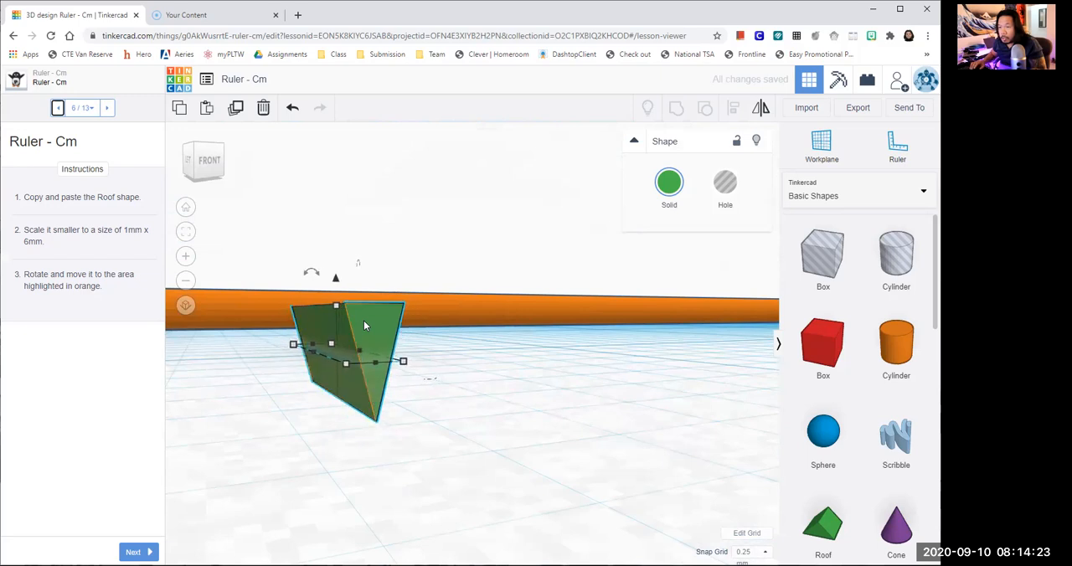
left_click(458, 381)
right_click_drag(457, 381, 419, 395)
left_click(139, 549)
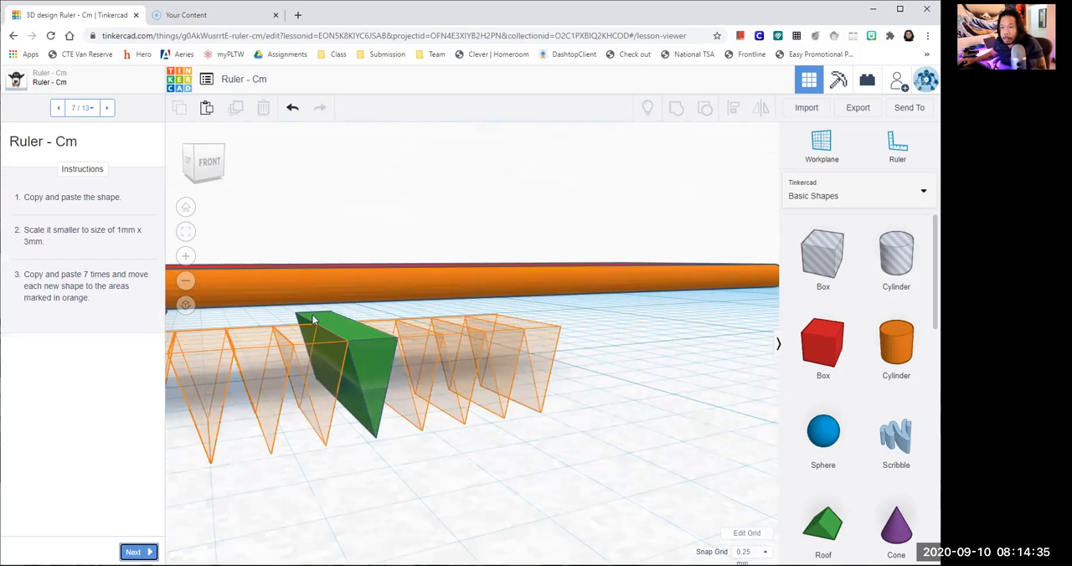
- Copy and paste the inverted 6 mm roof and shift the copy toward the long roof, over the orange outlines
left_click(353, 329)
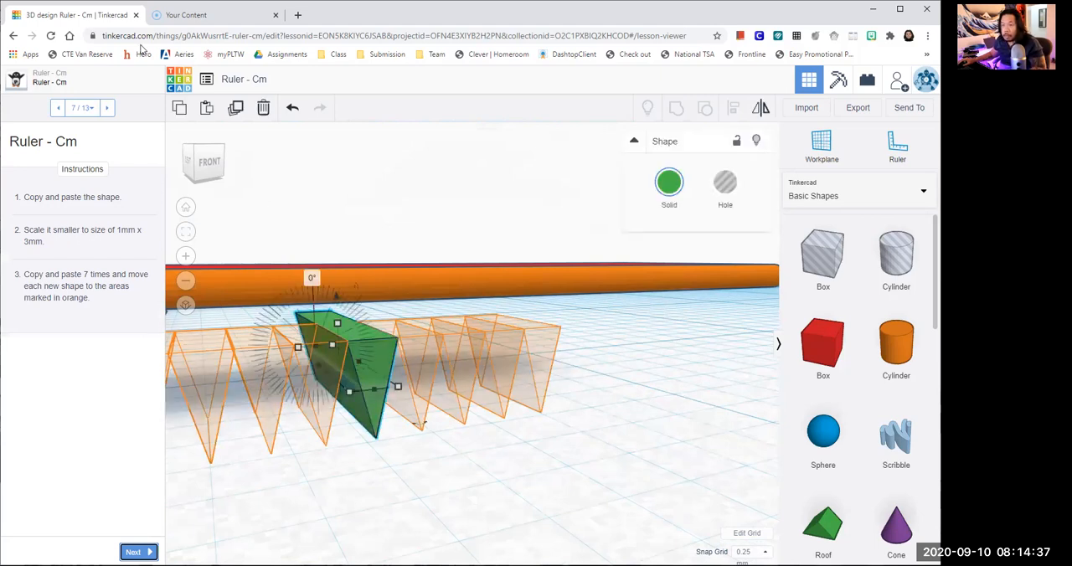
left_click(207, 108)
key("Left")
key("Left")
key("Left")
key("Left")
key("Left")
key("Left")
key("Left")
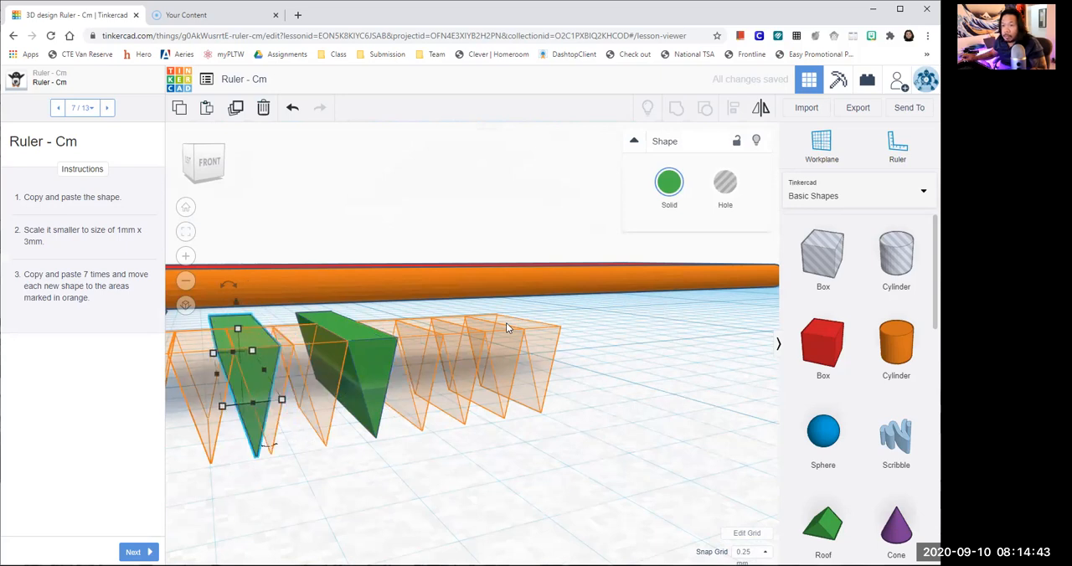
- Set the new inverted roof copy's length to 3 mm
middle_click_drag(465, 468, 476, 474)
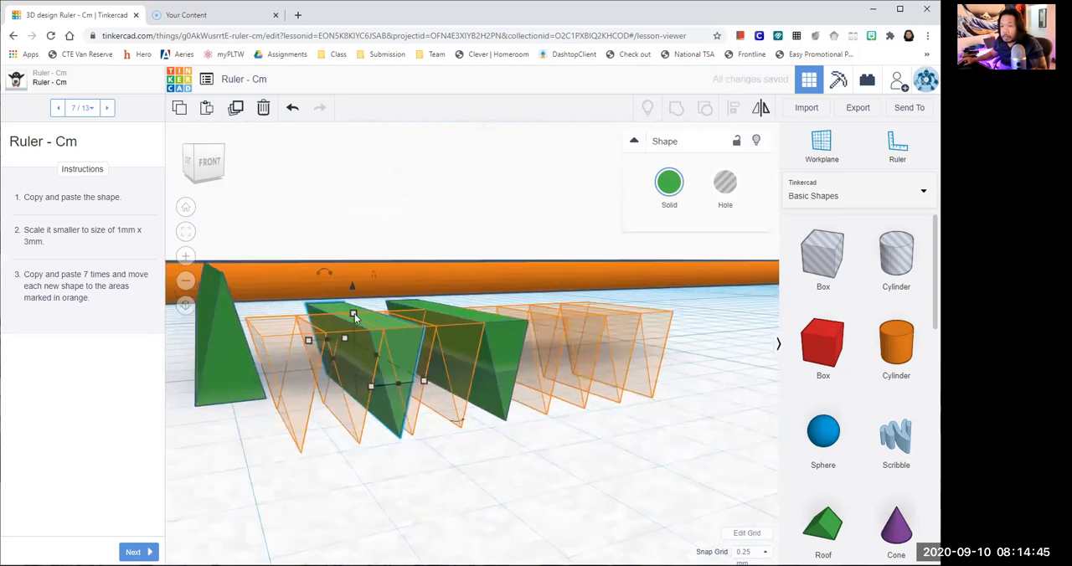
scroll(453, 468, "up", 3)
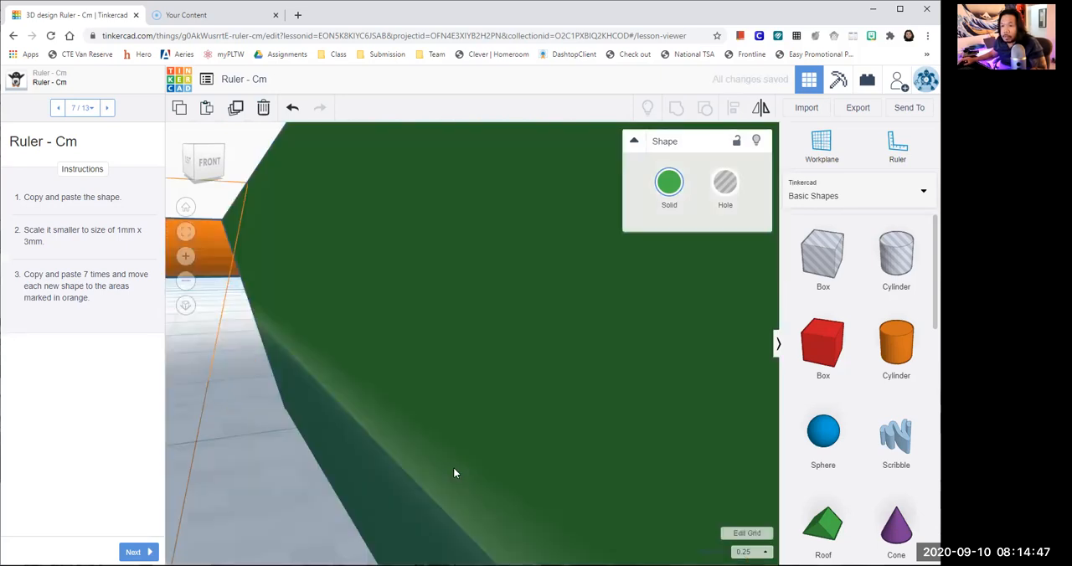
scroll(454, 467, "down", 5)
right_click_drag(458, 467, 463, 472)
scroll(467, 473, "up", 2)
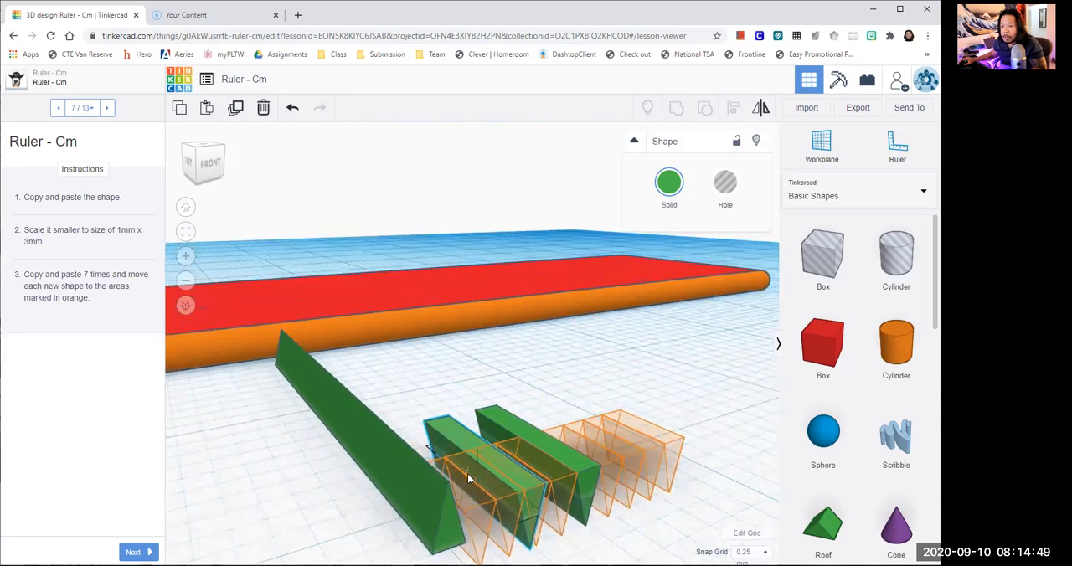
left_click(458, 405)
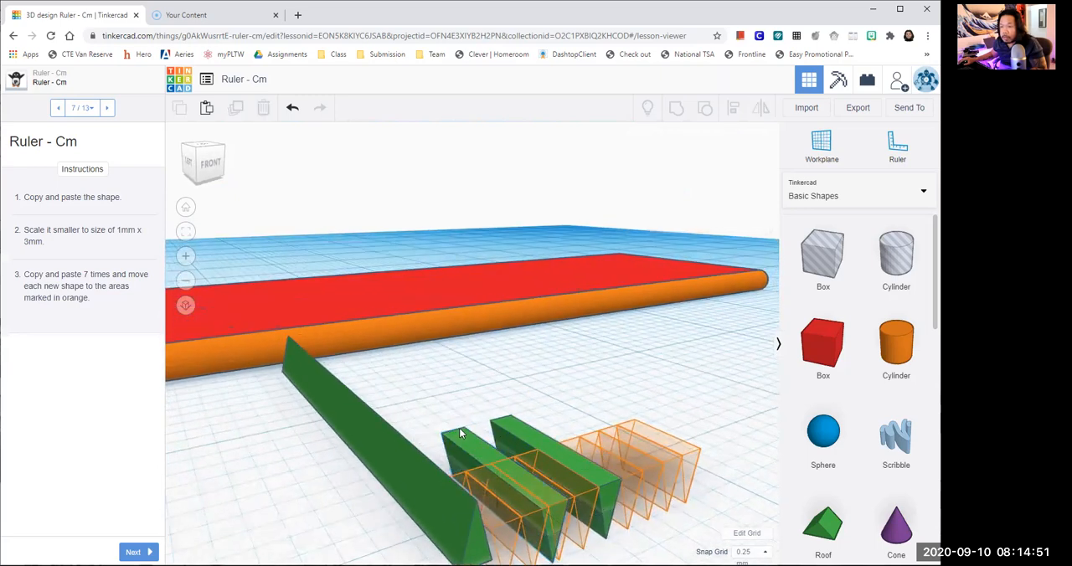
left_click(452, 436)
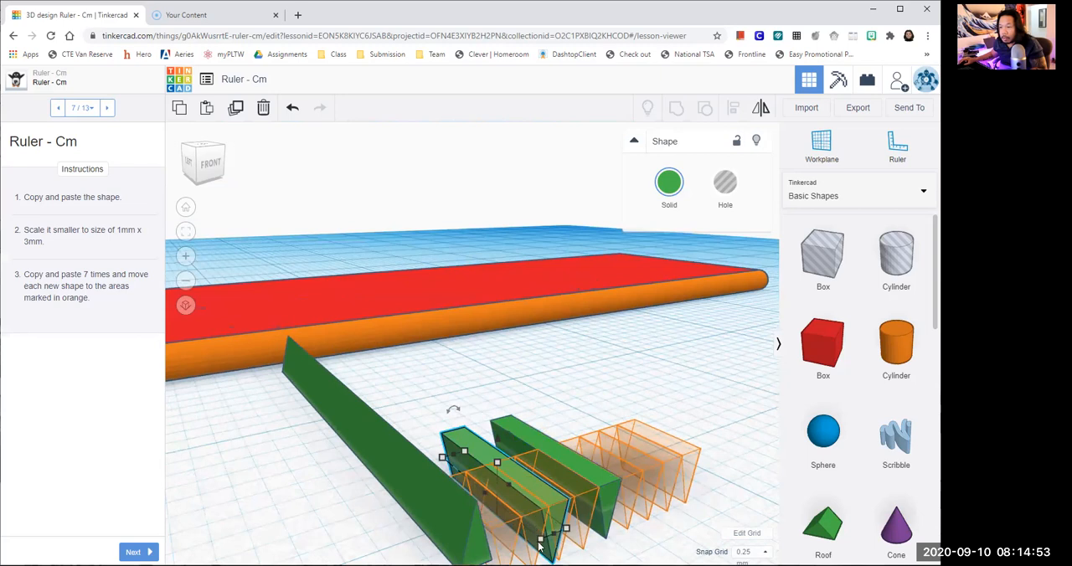
left_click(384, 526)
type("3")
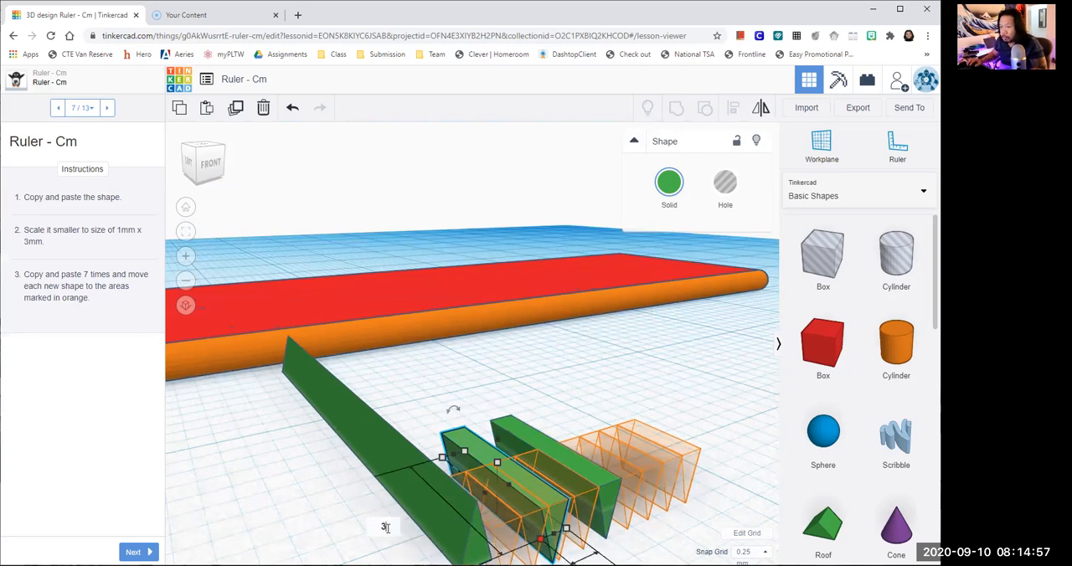
key("Return")
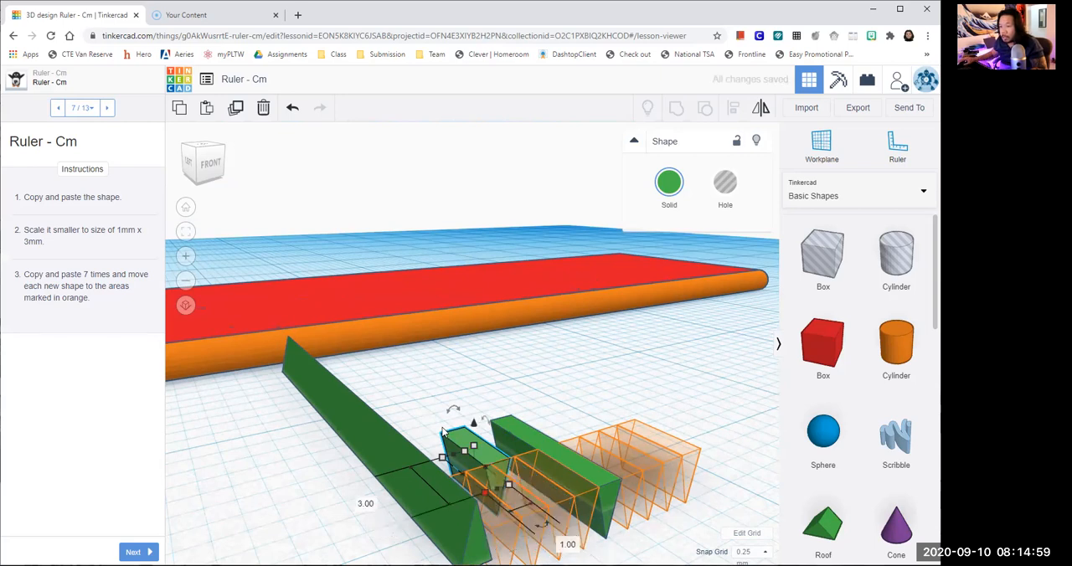
middle_click_drag(440, 431, 414, 331)
scroll(409, 381, "up", 8)
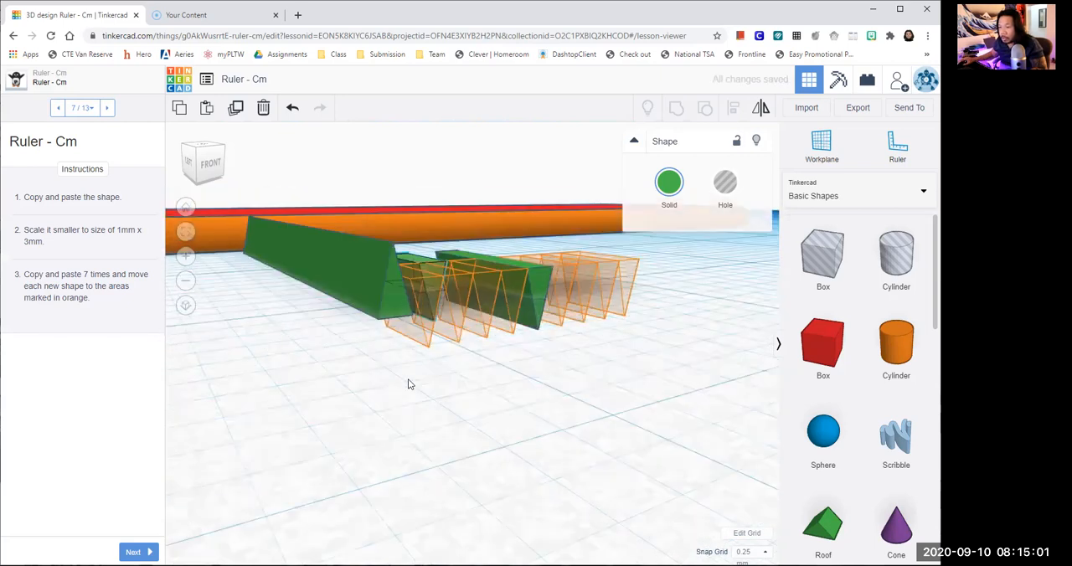
- Move the 3 mm inverted roof about 1.75 mm toward the long roof and 3 mm outward, onto the first orange outline
scroll(420, 398, "down", 5)
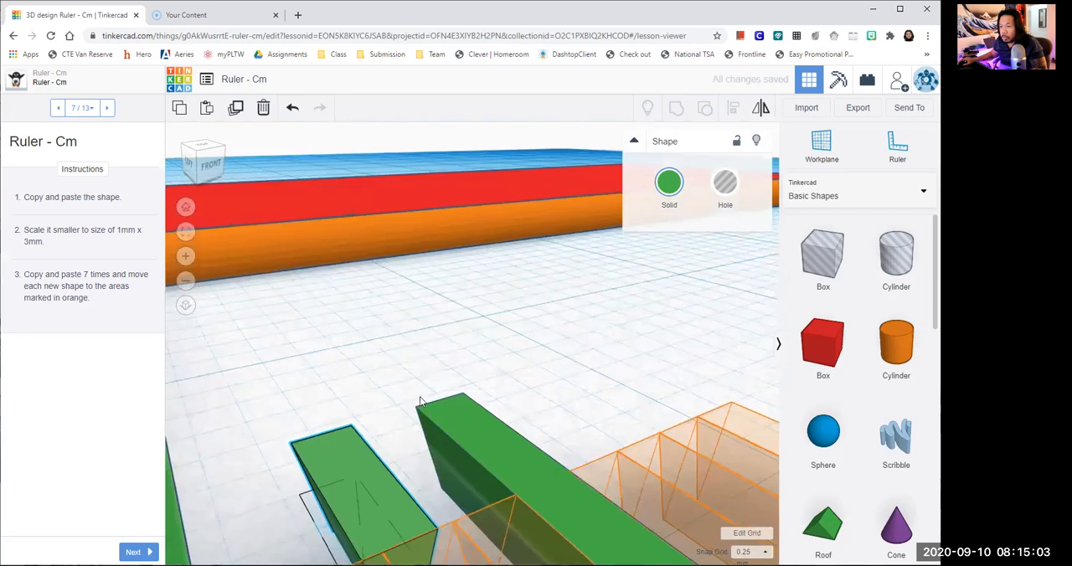
middle_click_drag(542, 486, 533, 424)
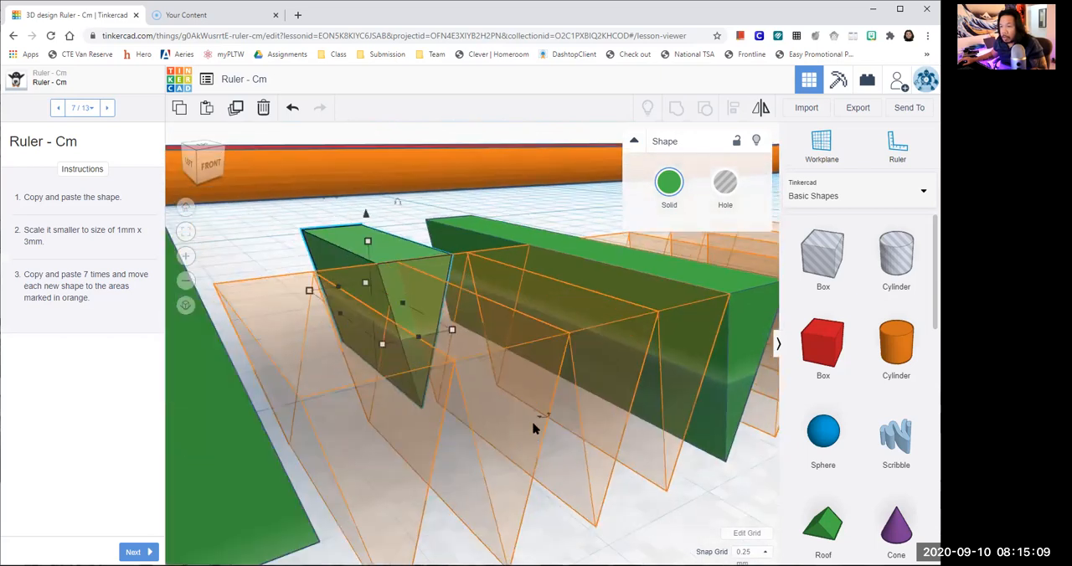
left_click_drag(396, 248, 360, 321)
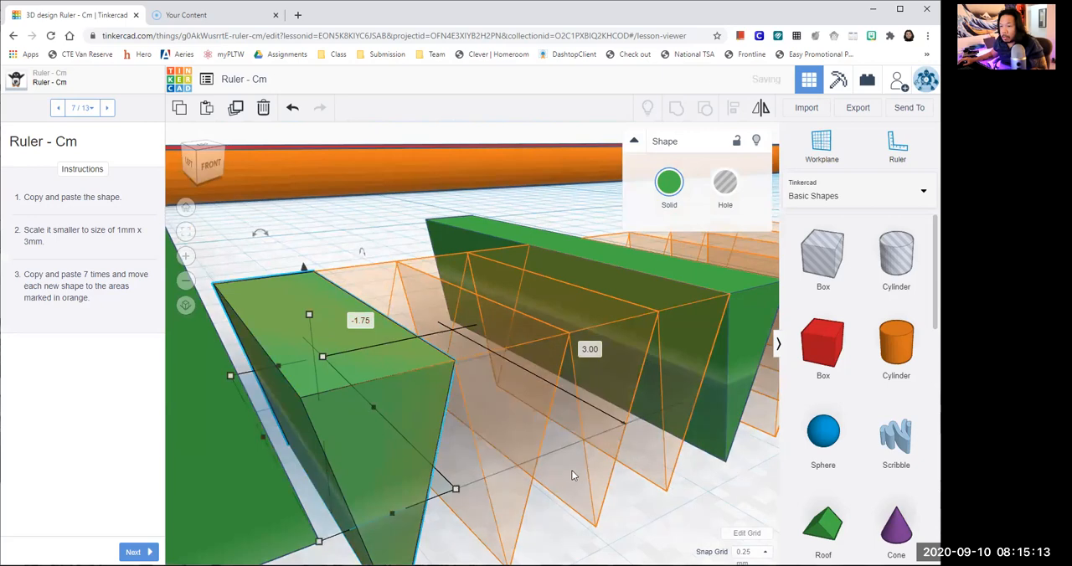
left_click(638, 529)
scroll(636, 534, "up", 5)
scroll(635, 535, "down", 6)
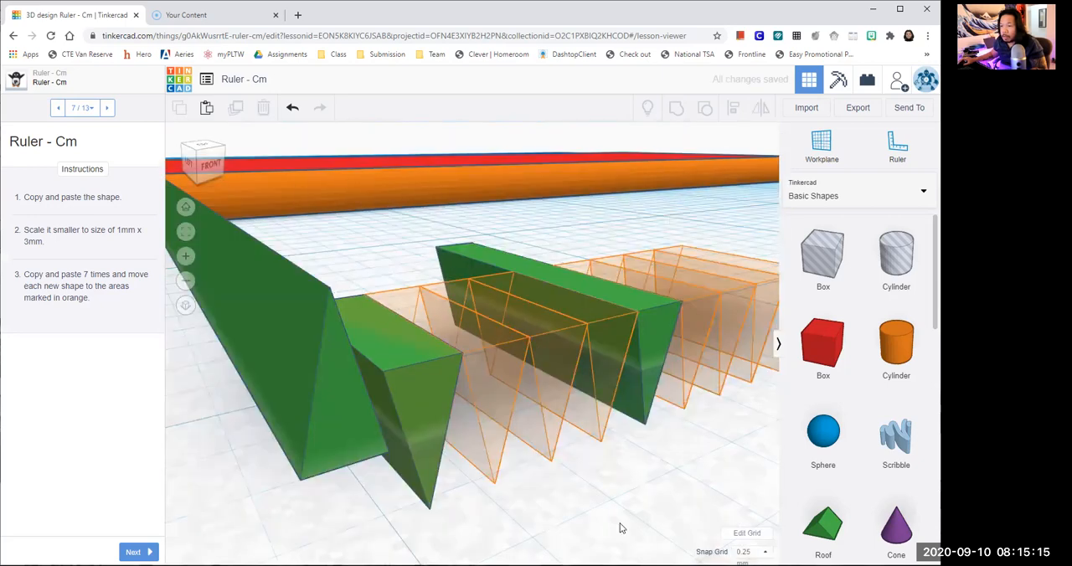
scroll(574, 499, "up", 2)
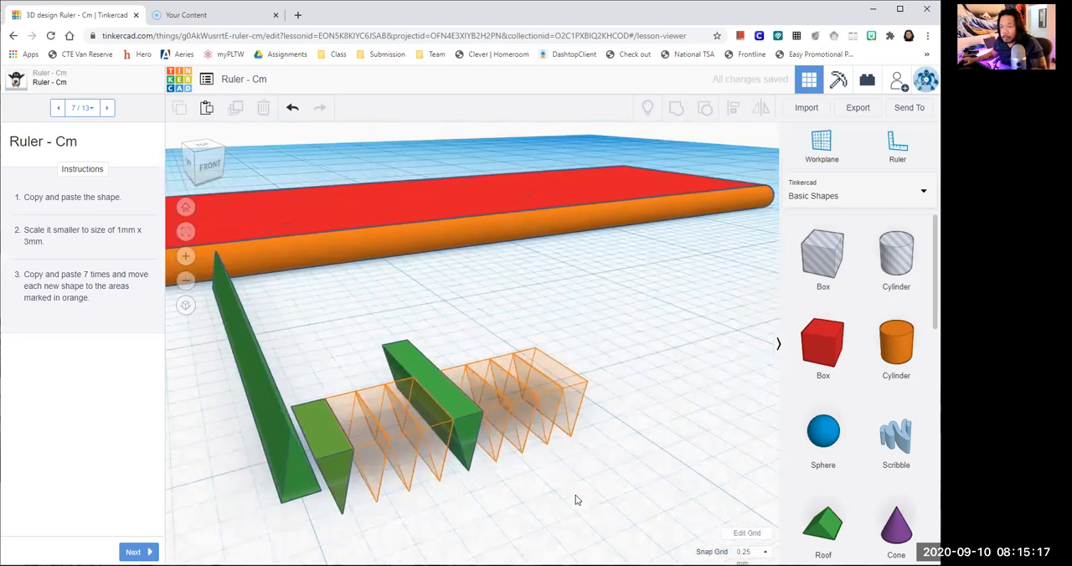
- Paste three copies of the 3 mm inverted roof and place them in the orange outlines between the first one and the 6 mm roof
left_click(334, 458)
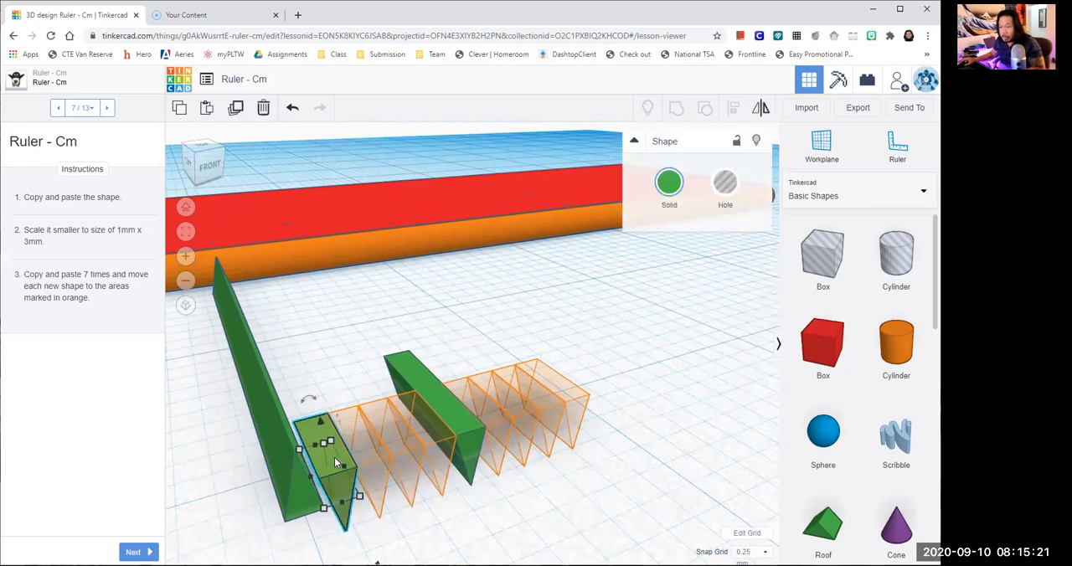
key("ctrl+v")
key("ctrl+v")
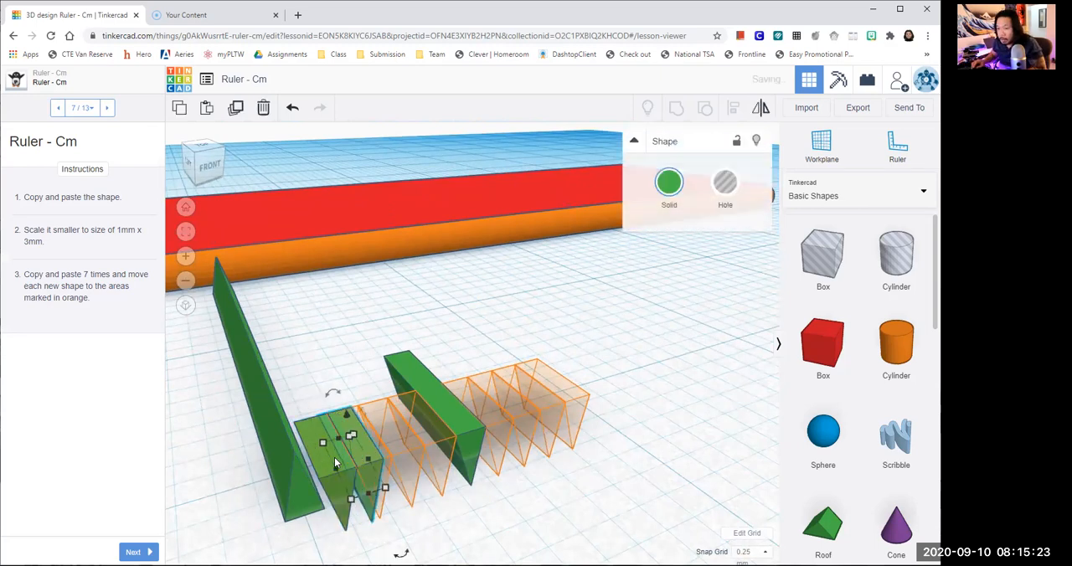
key("ctrl+v")
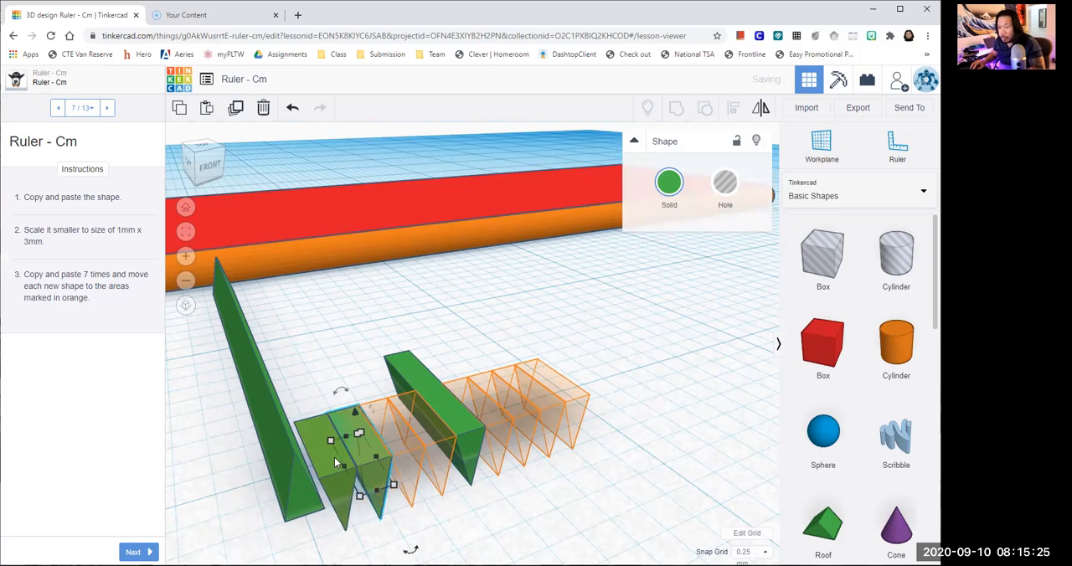
key("ctrl+v")
key("ctrl+v")
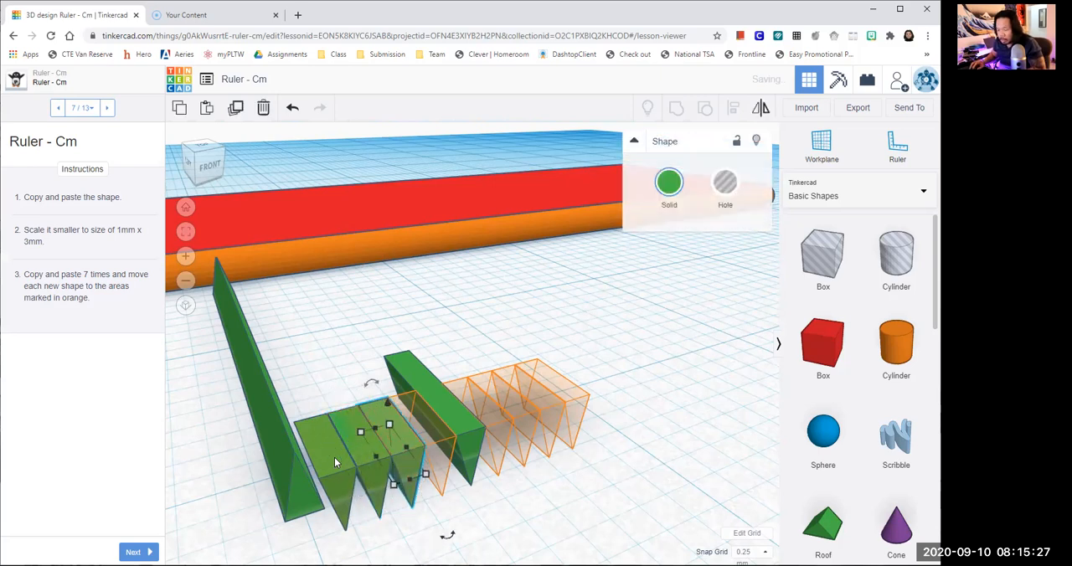
key("ctrl+v")
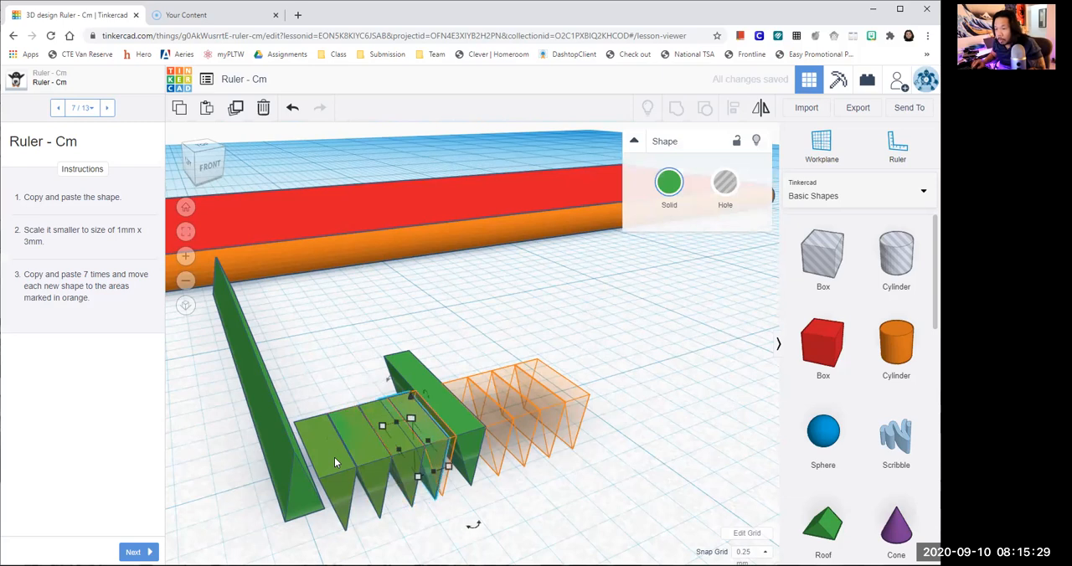
key("ctrl+v")
key("ctrl+v")
key("ctrl+v")
- Paste four more 3 mm inverted roofs and place them in the orange outlines on the far side of the 6 mm roof
key("ctrl+v")
key("ctrl+v")
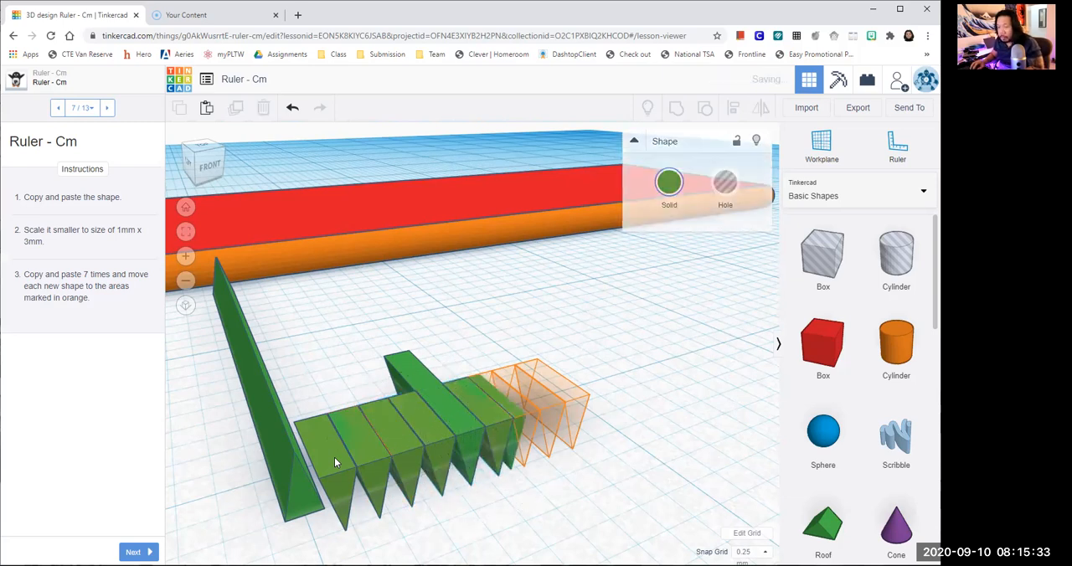
key("ctrl+v")
key("ctrl+v")
key("ctrl+v")
key("ctrl+v")
key("ctrl+v")
key("ctrl+v")
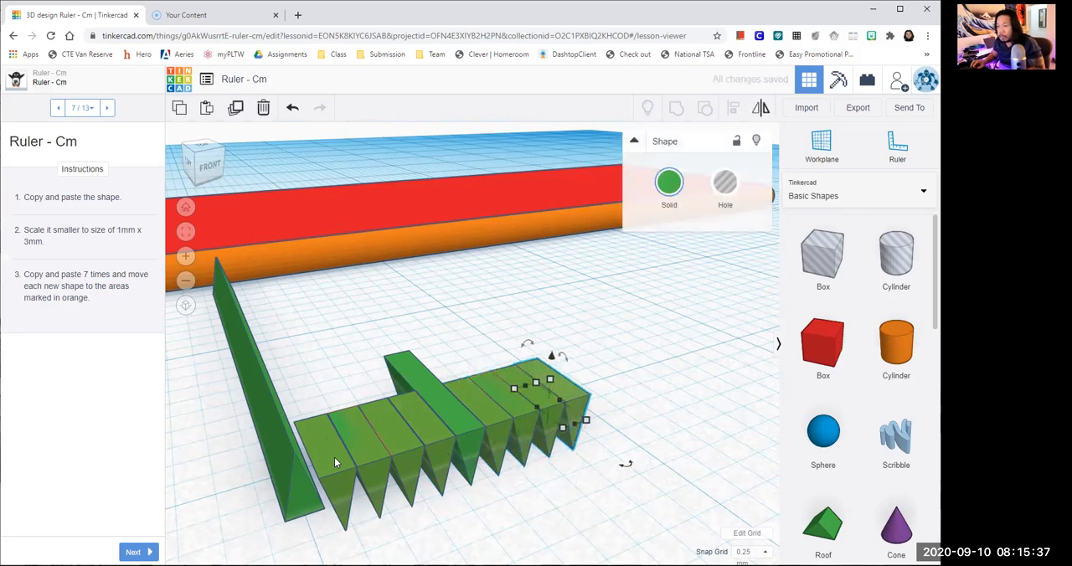
left_click(645, 450)
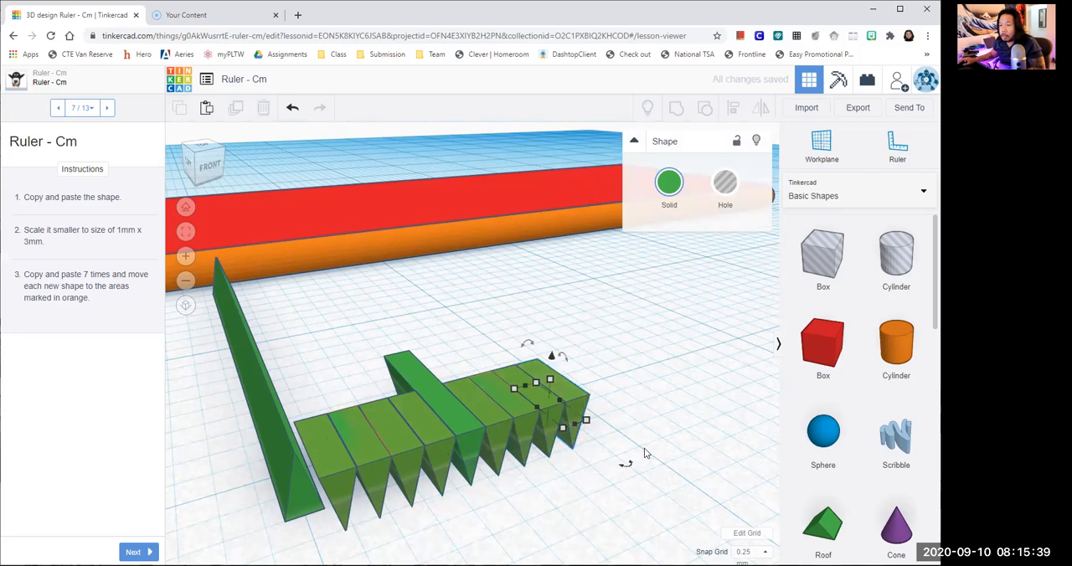
- Check the finished row of tick marks and advance the lesson to step 8 of 13
right_click_drag(489, 537, 489, 483)
right_click_drag(467, 401, 420, 423)
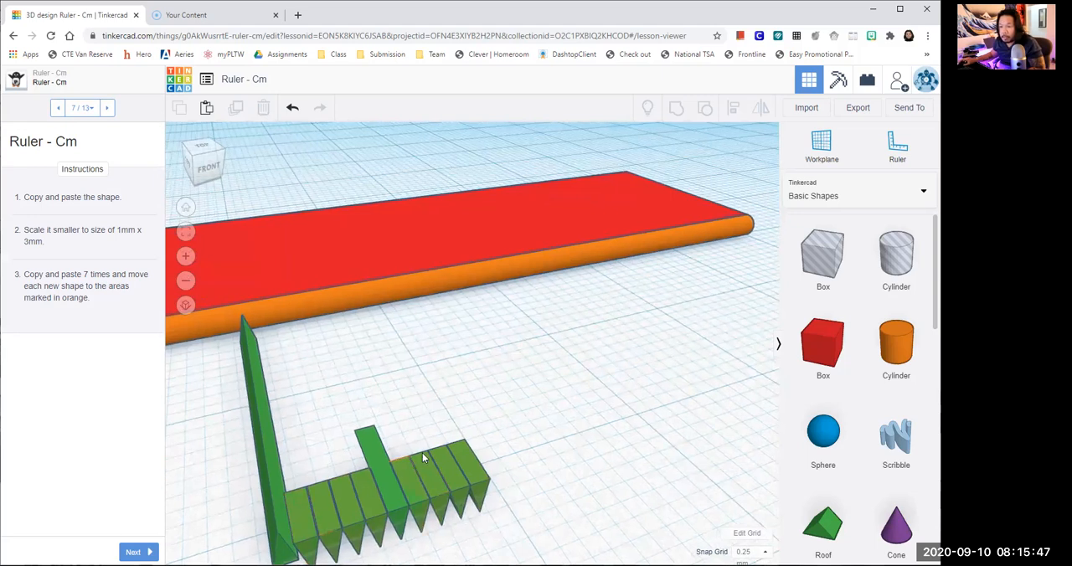
right_click_drag(513, 395, 505, 336)
scroll(493, 348, "down", 3)
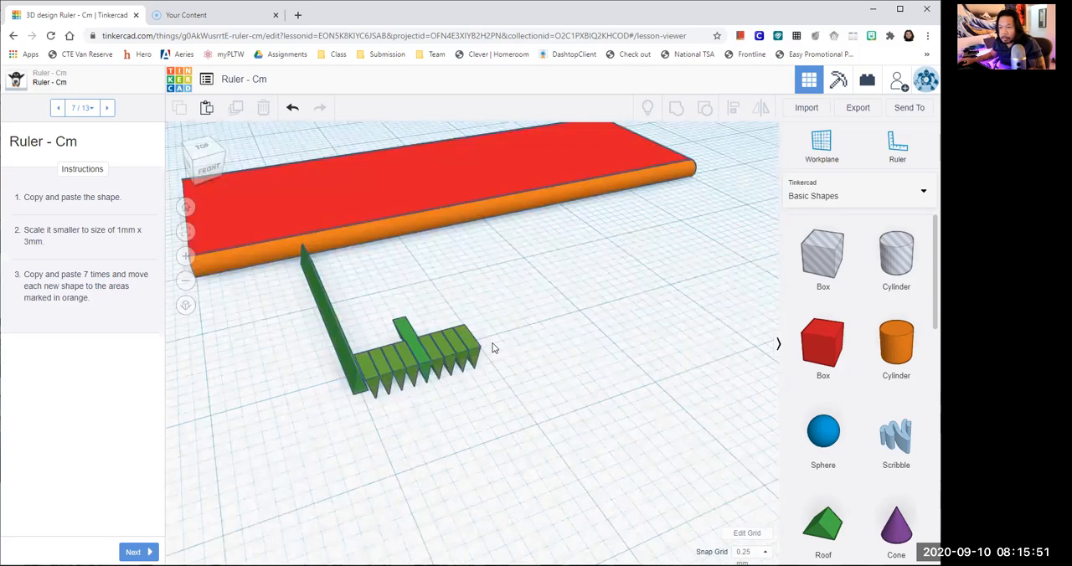
scroll(434, 349, "up", 5)
scroll(228, 483, "down", 4)
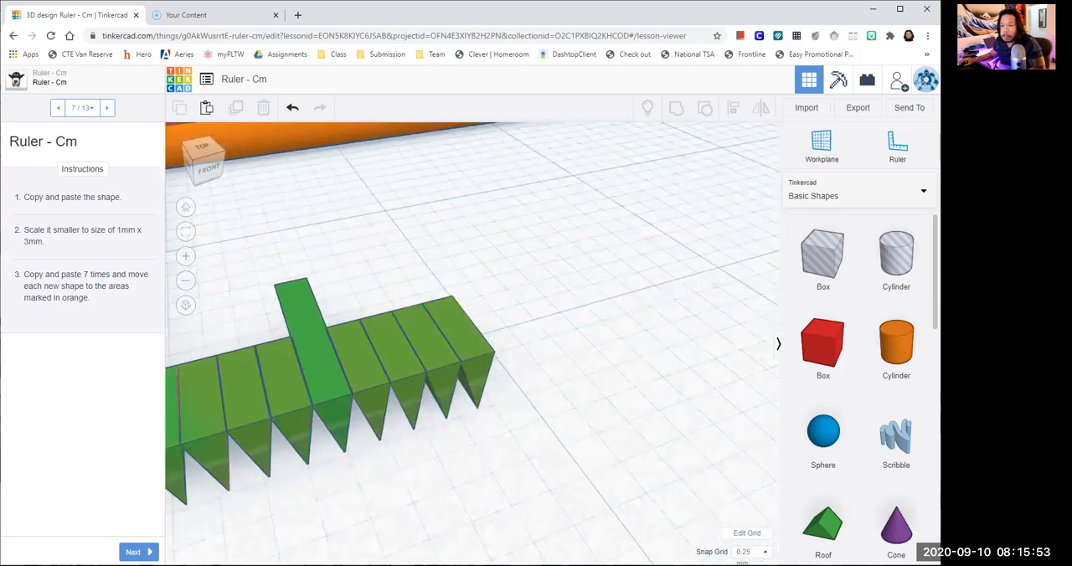
left_click(138, 552)
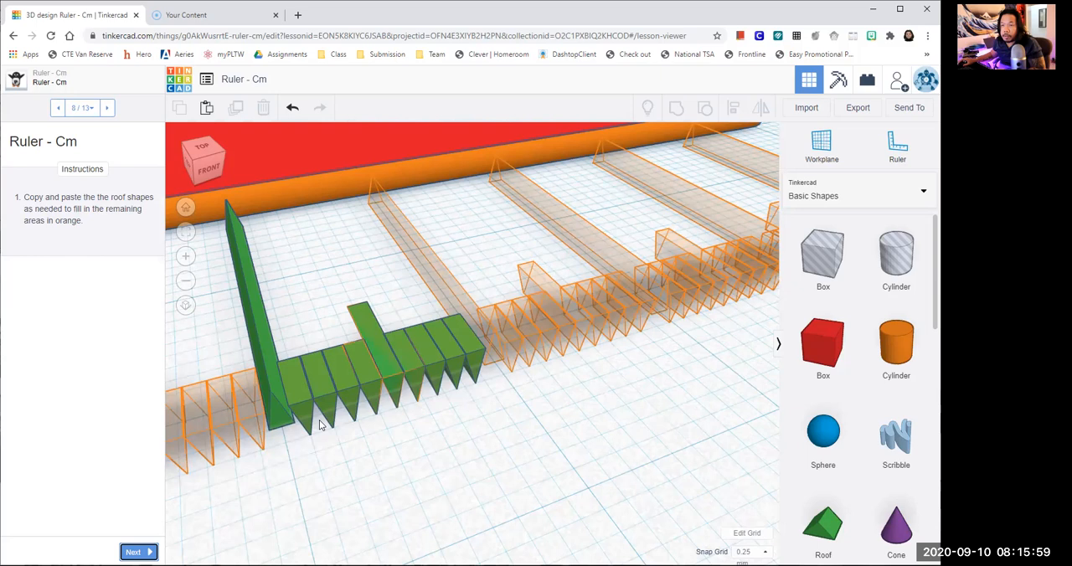
- Select all ten roof shapes, then paste a copy of the set and align it with the next orange outlined section
scroll(319, 424, "up", 1)
scroll(369, 427, "down", 2)
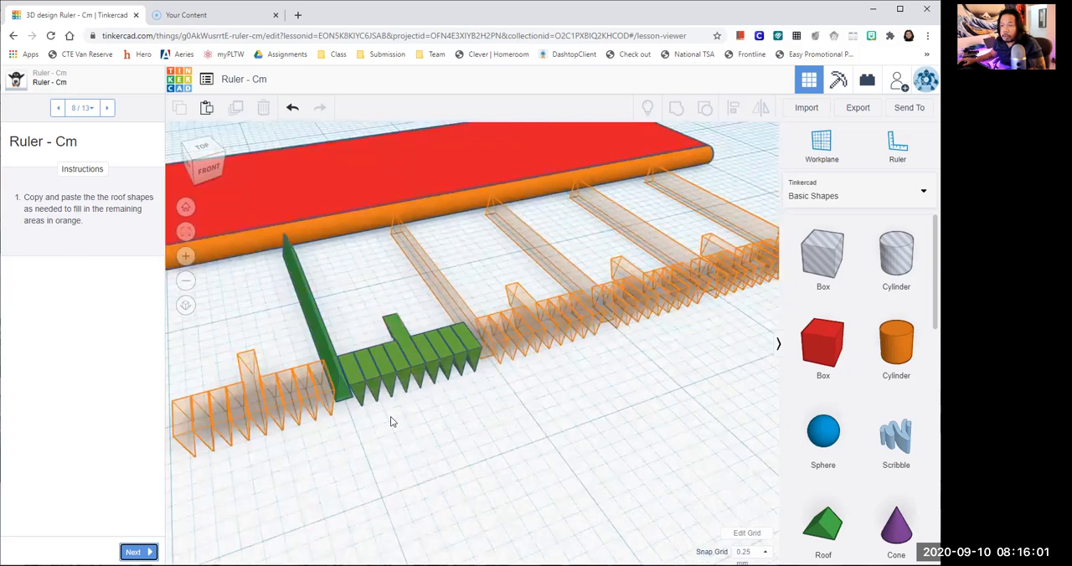
scroll(390, 416, "down", 2)
left_click_drag(513, 402, 323, 280)
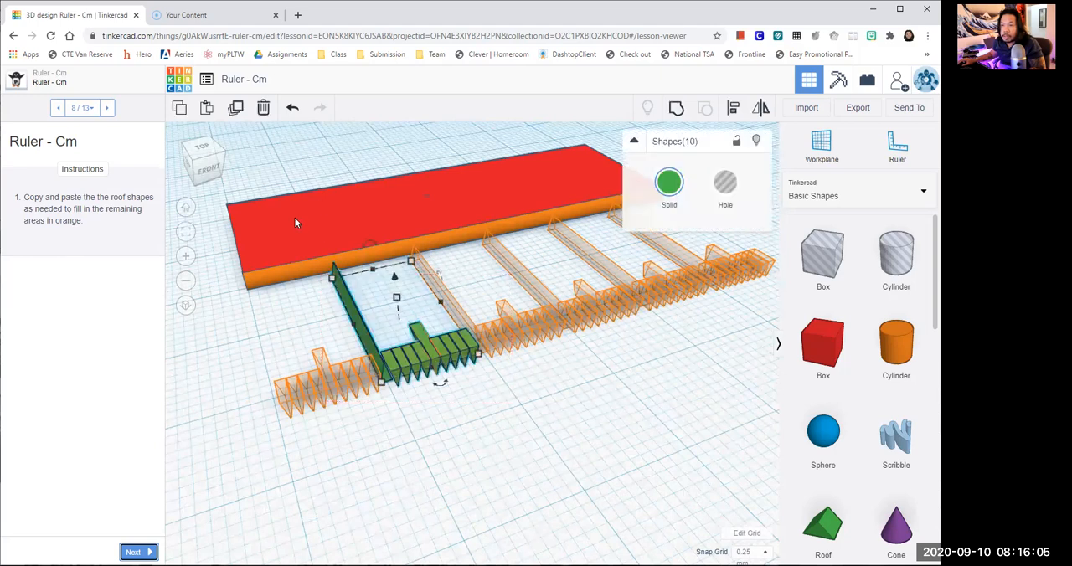
left_click_drag(504, 402, 316, 295)
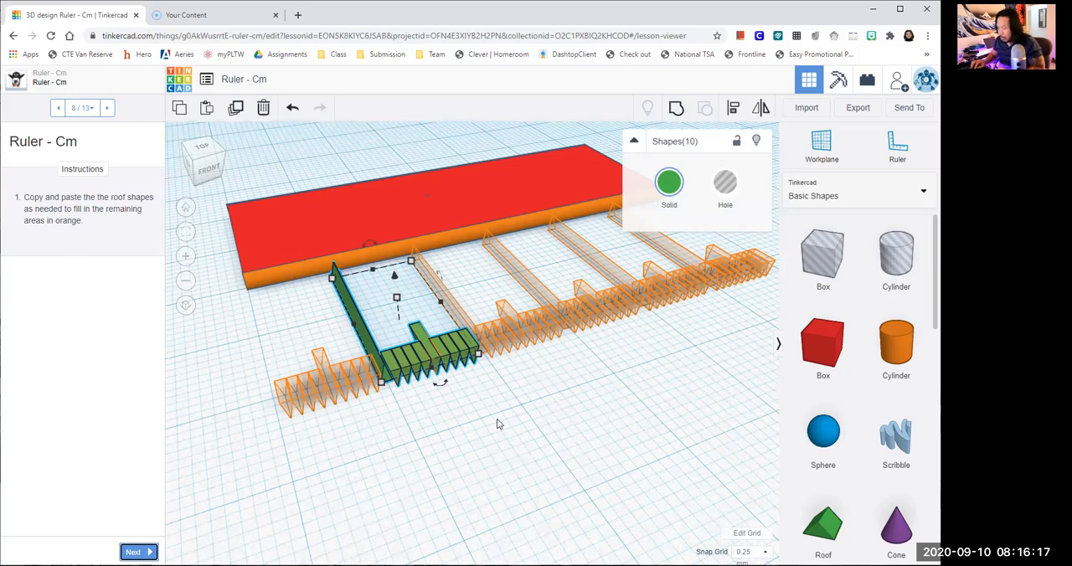
key("ctrl+v")
key("ctrl+z")
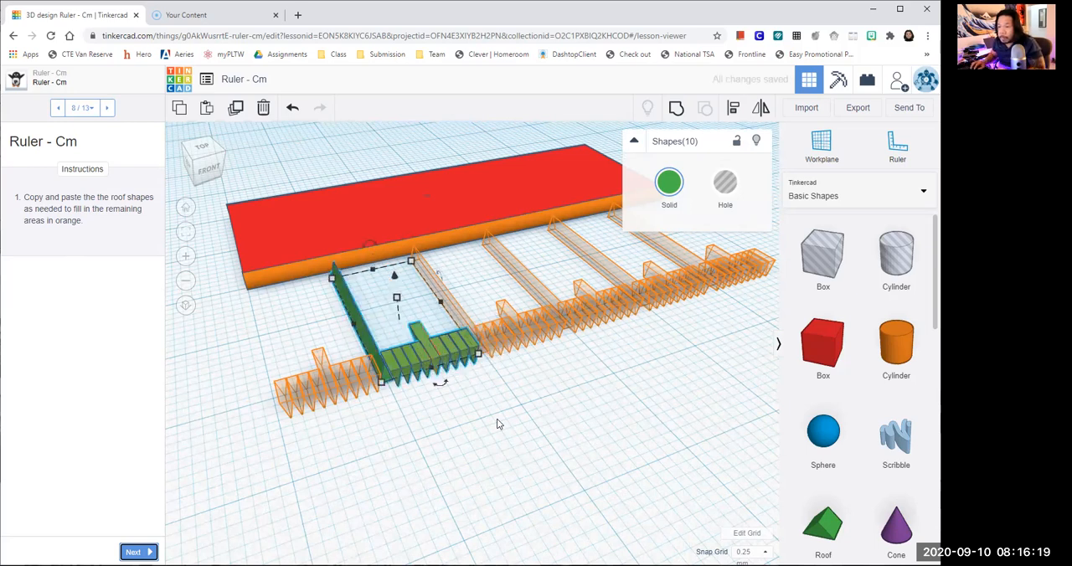
key("ctrl+v")
key("shift+Right")
key("shift+Right")
key("shift+Right")
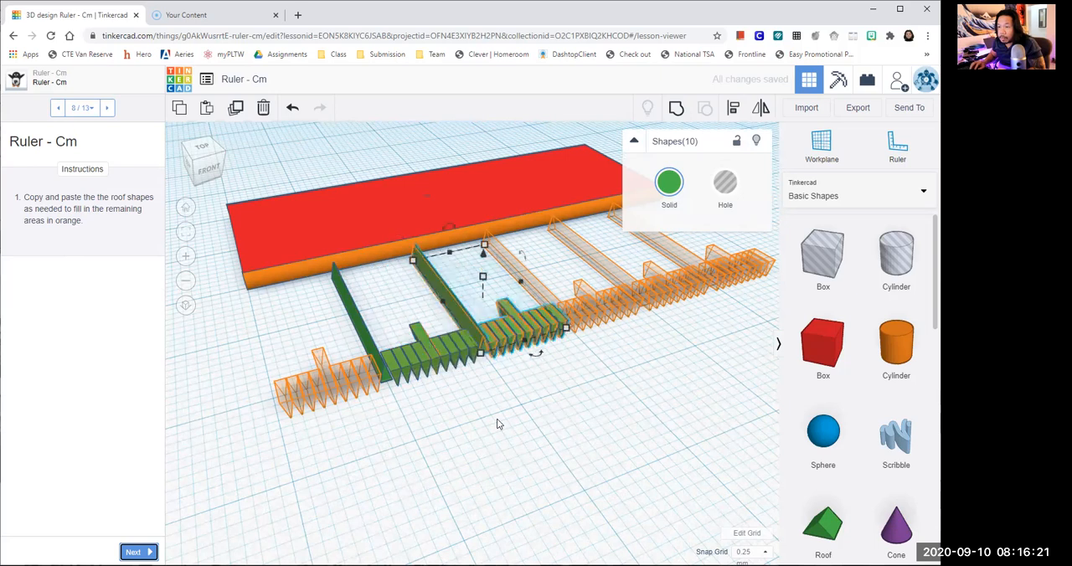
key("Left")
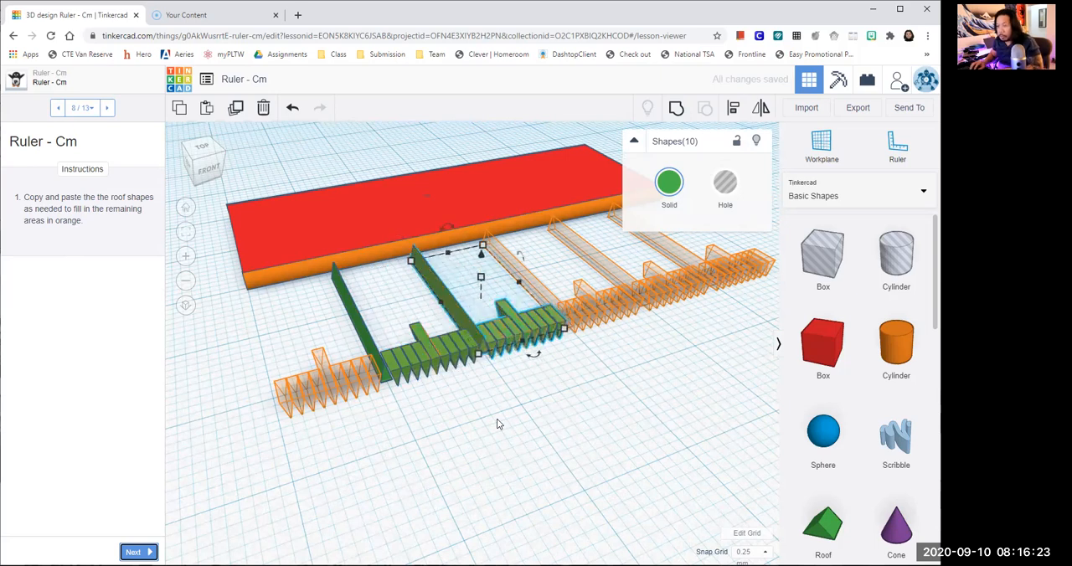
- Paste another copy of the ten-roof set and shift it onto the third centimetre section
key("shift+Right")
key("shift+Right")
key("Right")
middle_click_drag(591, 388, 506, 435)
scroll(505, 441, "up", 2)
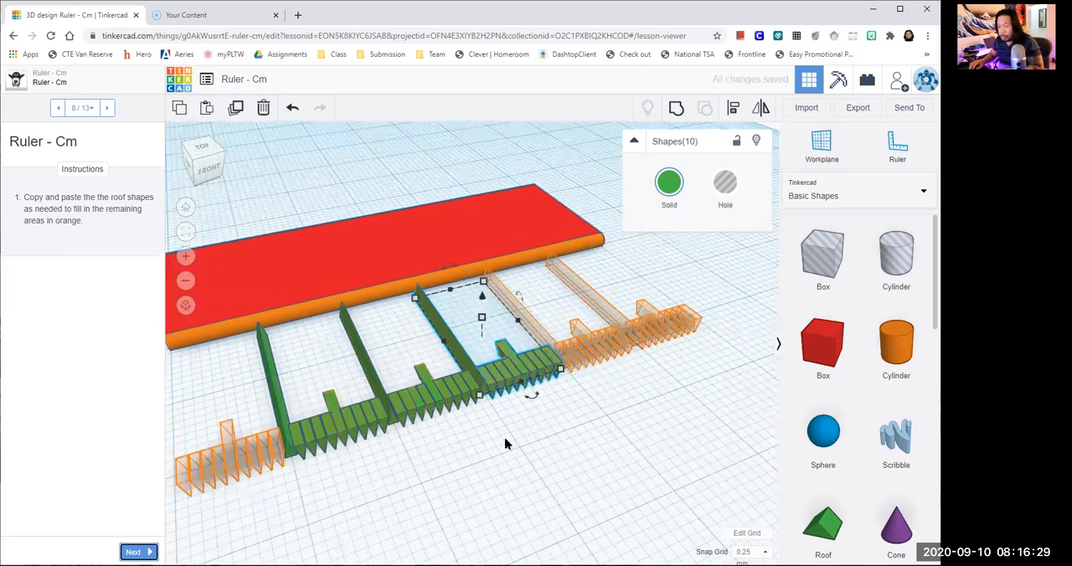
- Add a fourth copy of the tick-mark set and nudge it along onto the next orange outlines
left_click(506, 444)
key("ctrl+v")
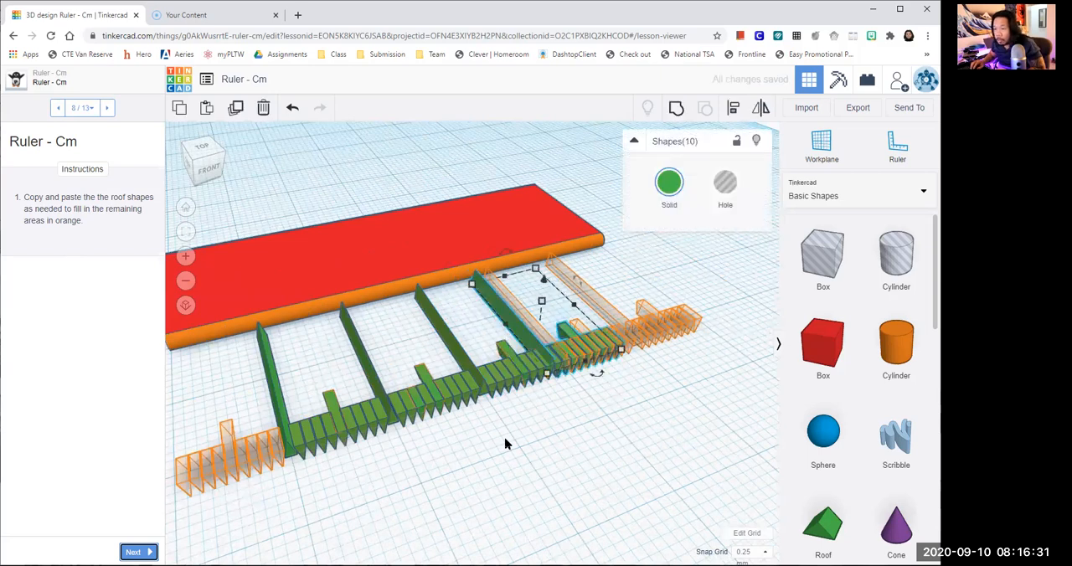
key("Right")
key("Right")
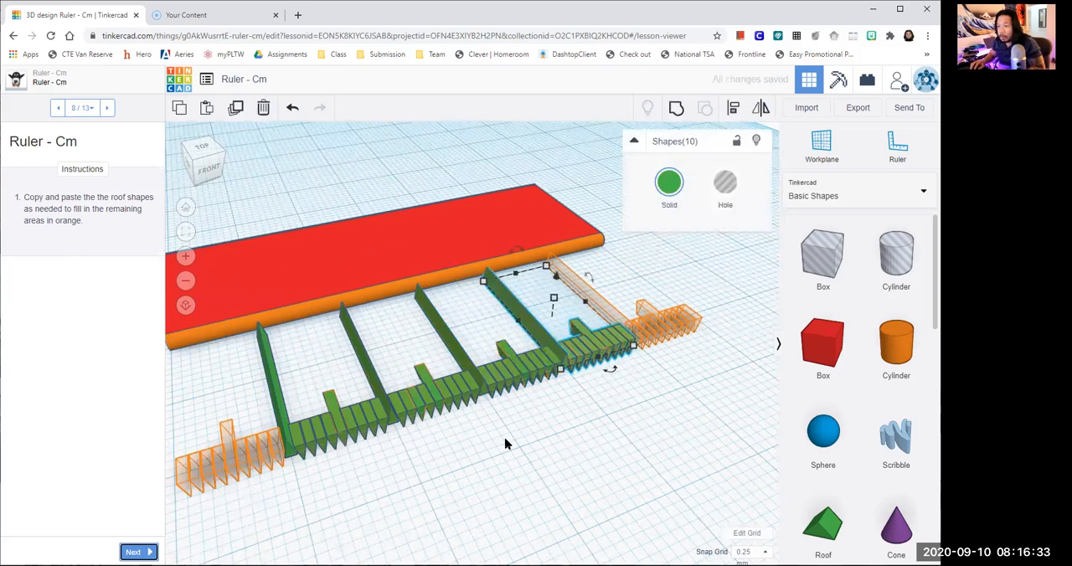
- Paste the tick-mark set again and align it with the last orange section at the far end of the row
left_click(505, 444)
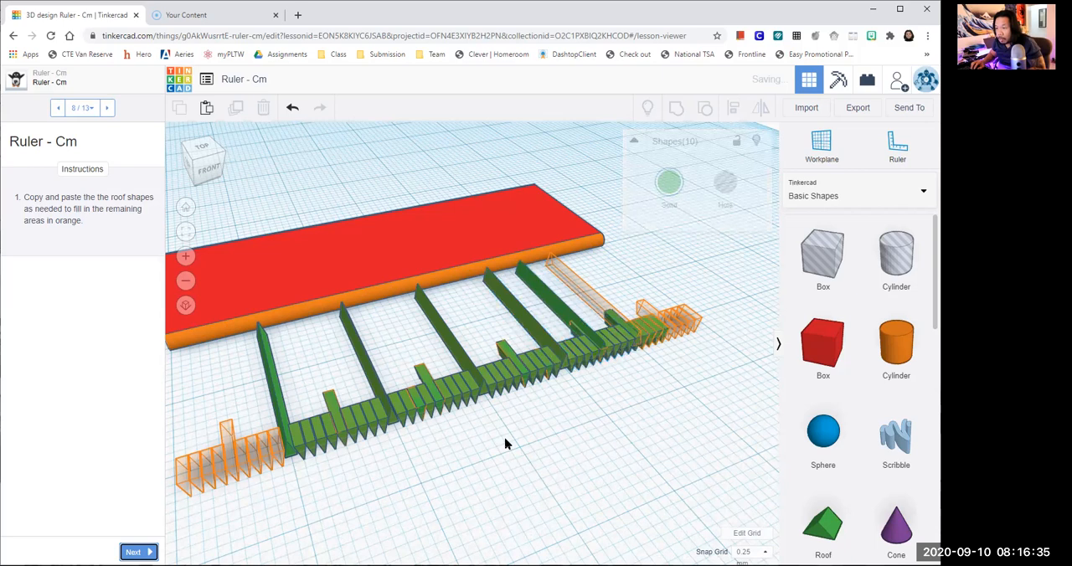
key("Right")
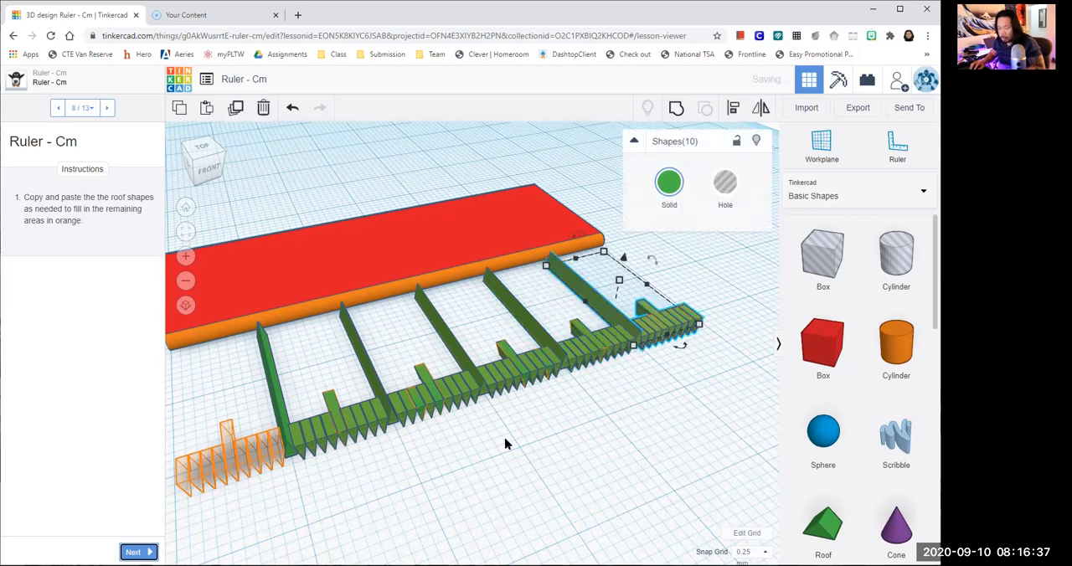
key("Right")
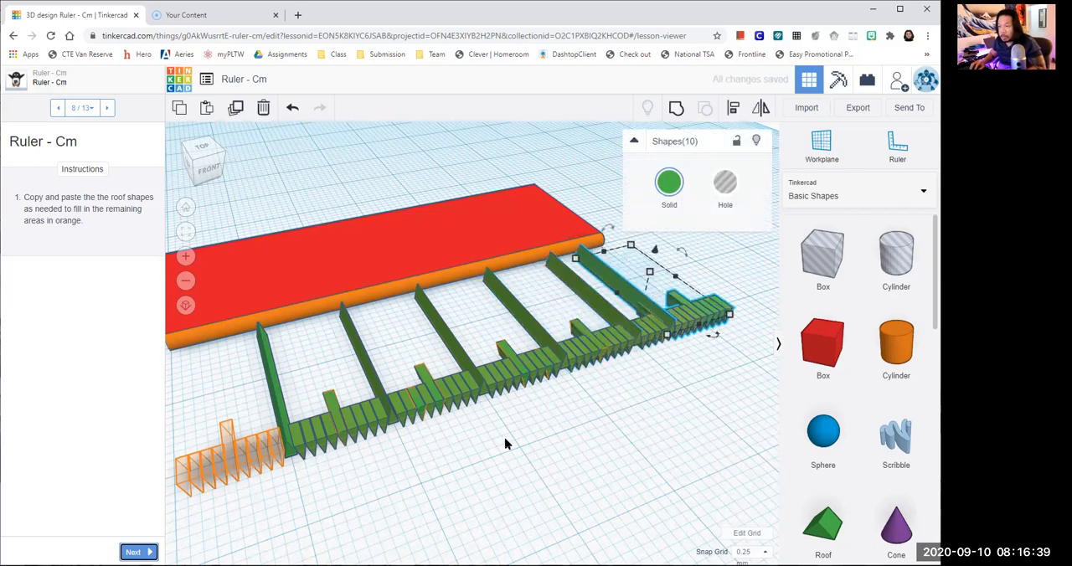
key("Left")
- Paste one more tick-mark set and move it back over the orange outlines before the first long roof
key("ctrl+v")
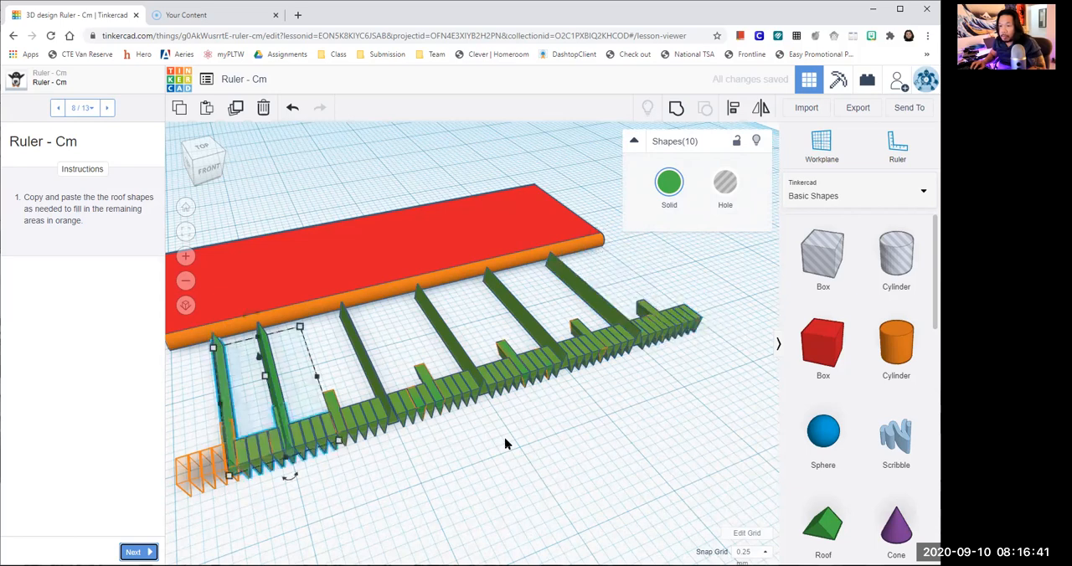
key("Right")
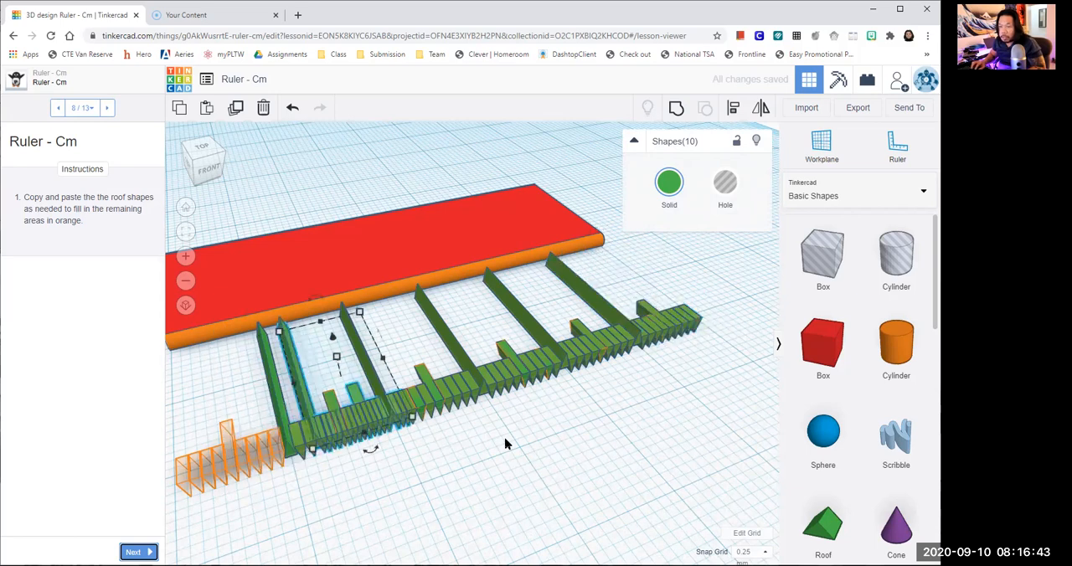
key("Left")
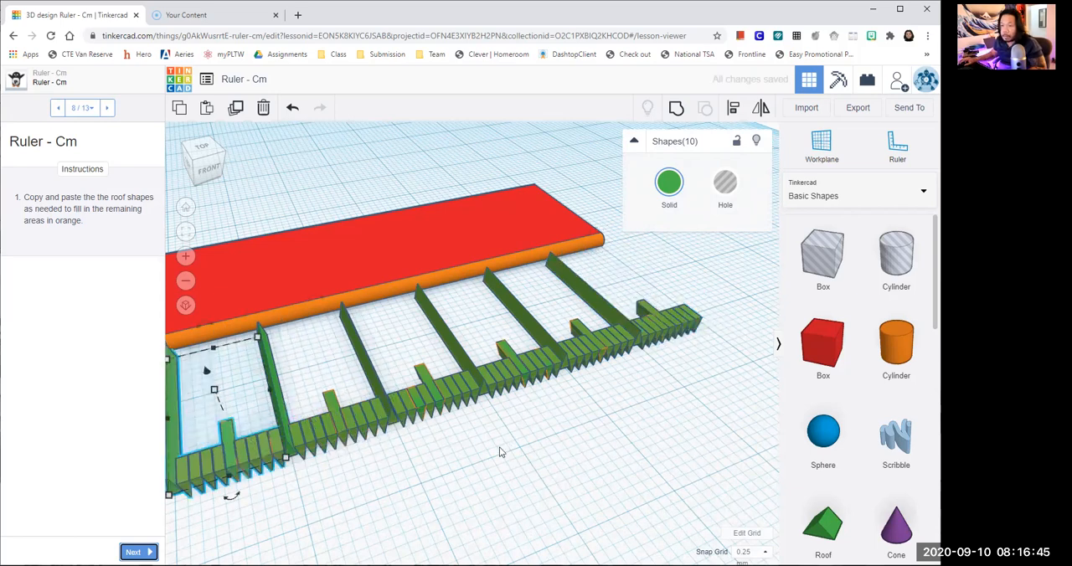
left_click(500, 453)
scroll(251, 395, "down", 3)
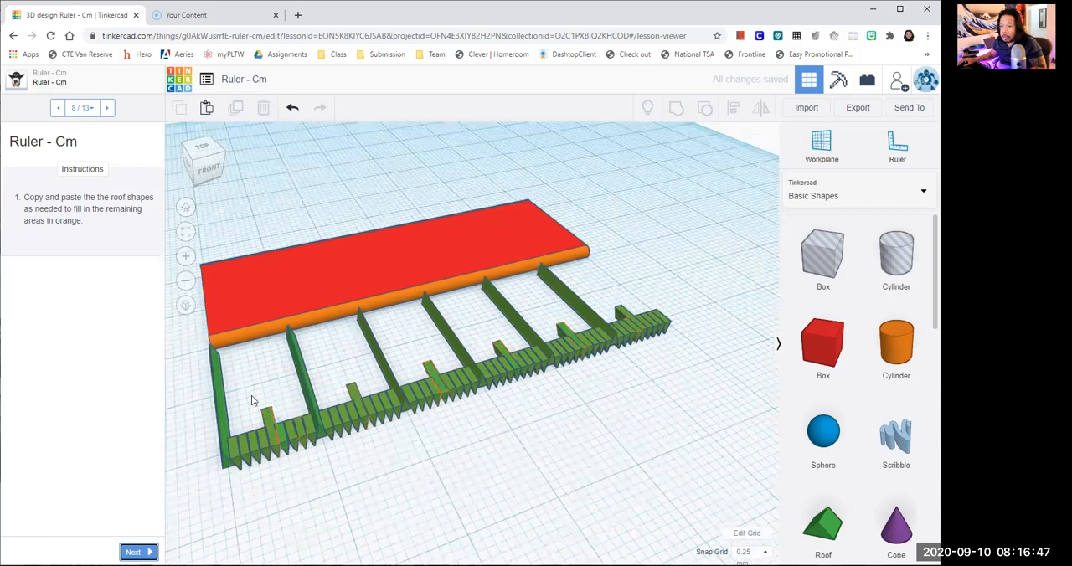
- Delete the extra long roof at the starting end of the row and advance the lesson to step 9 of 13
left_click(251, 395)
key("Delete")
right_click_drag(374, 472, 395, 455)
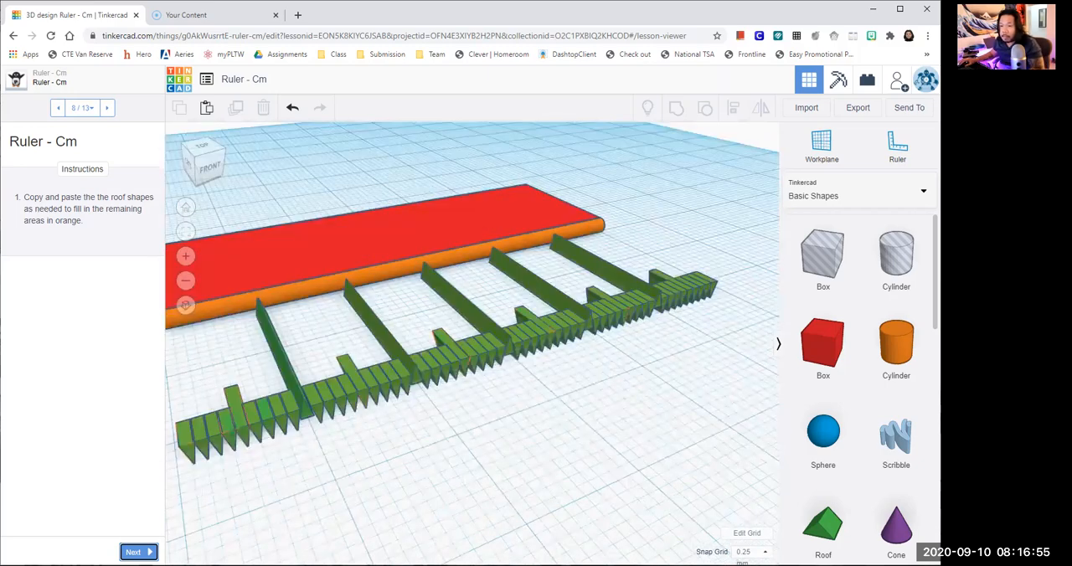
left_click(138, 552)
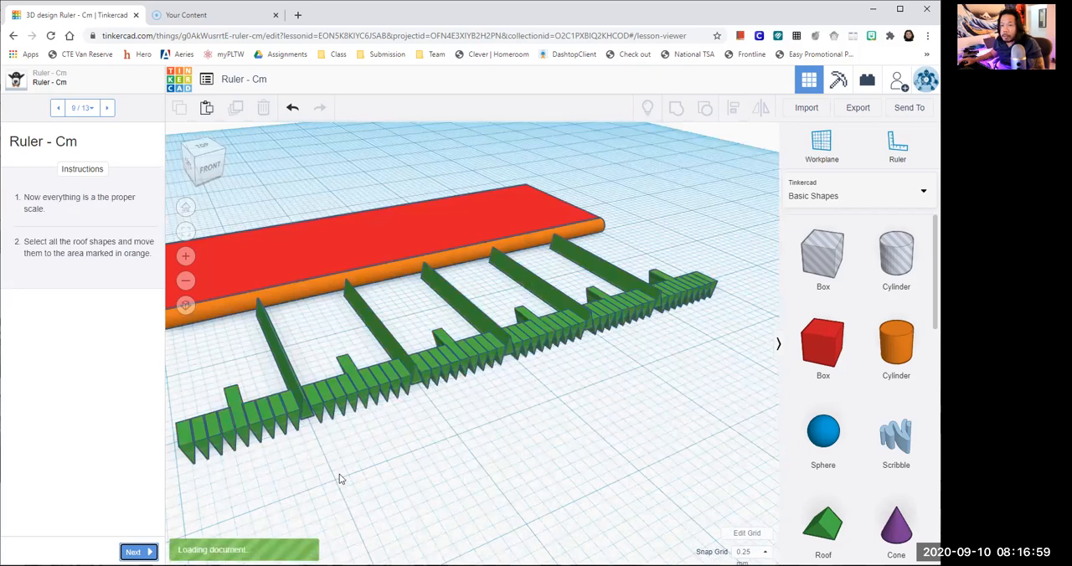
scroll(364, 469, "down", 2)
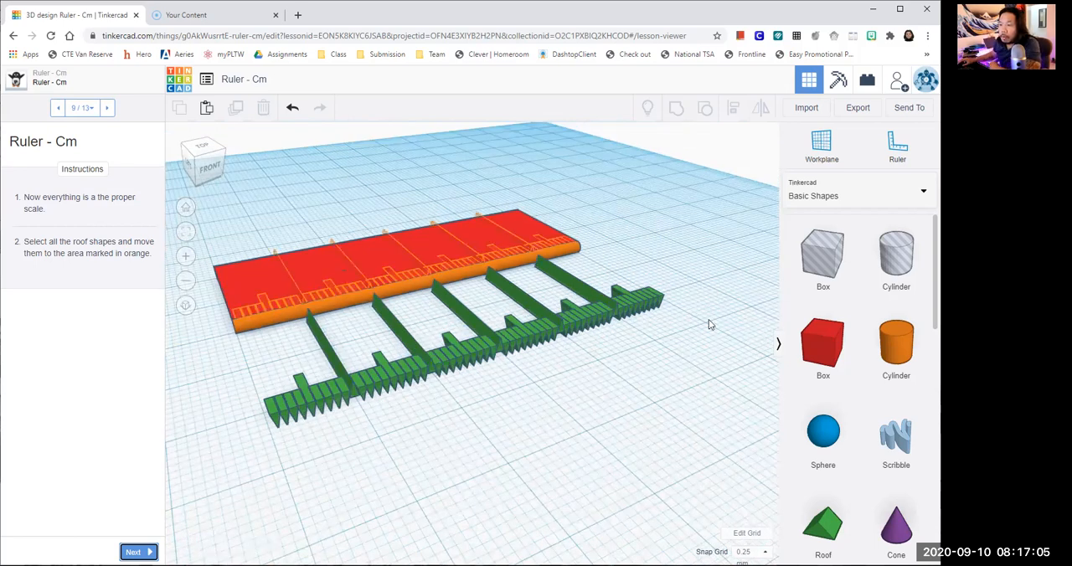
left_click_drag(257, 433, 268, 454)
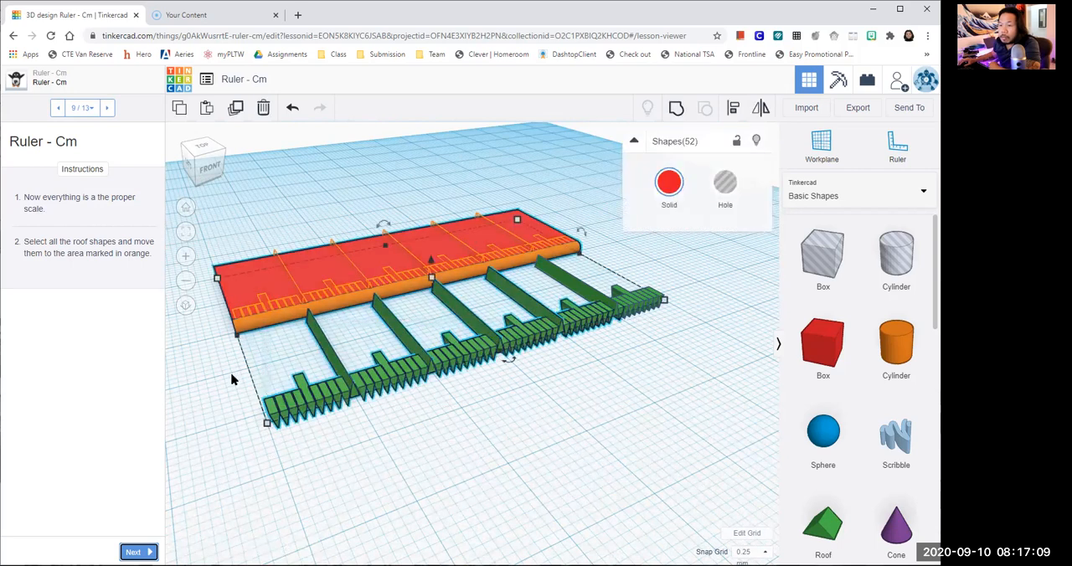
left_click(236, 391)
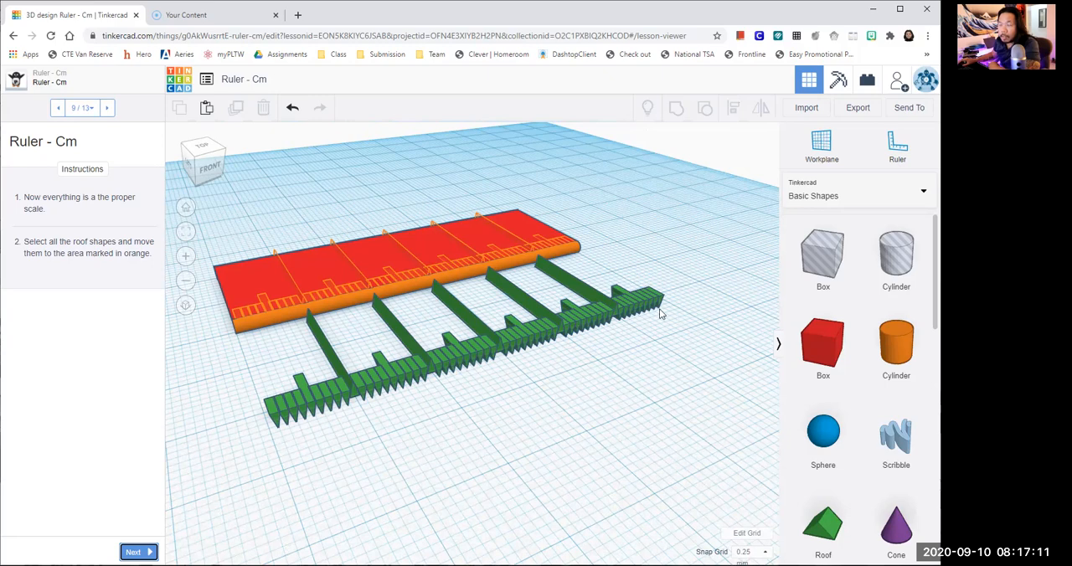
scroll(658, 343, "down", 2)
right_click_drag(608, 396, 609, 477)
left_click_drag(277, 325, 357, 422)
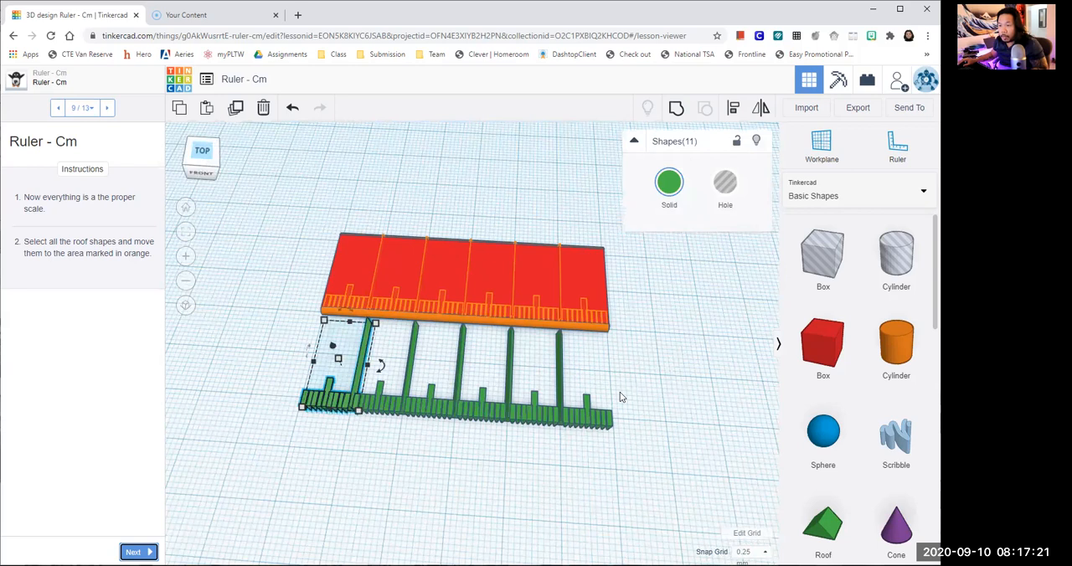
- Select all the green roof shapes and move them straight back onto the orange outlines on the red plate
left_click(202, 151)
left_click_drag(291, 407, 658, 504)
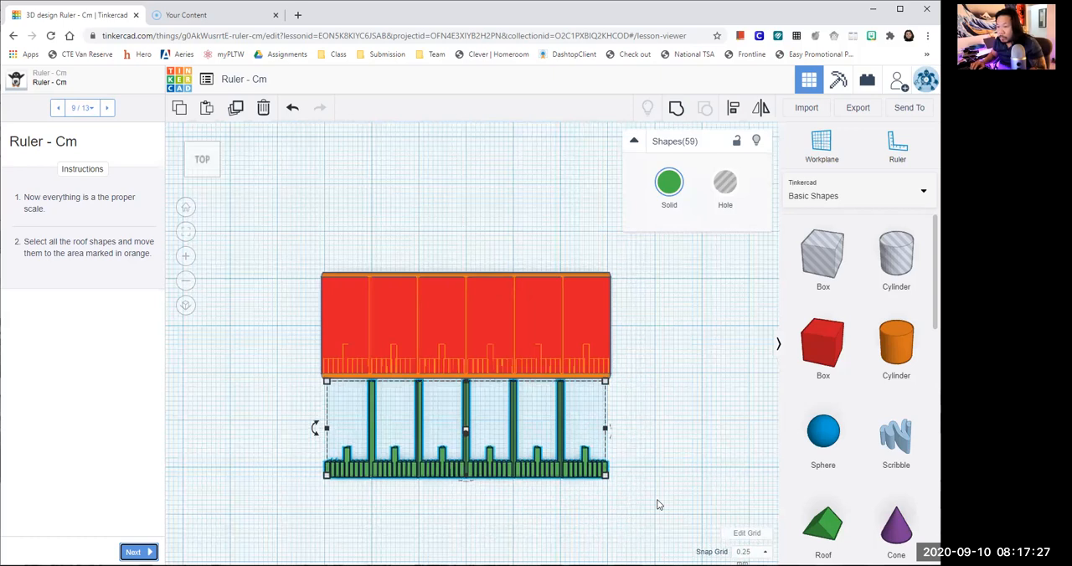
key("Up")
key("Up")
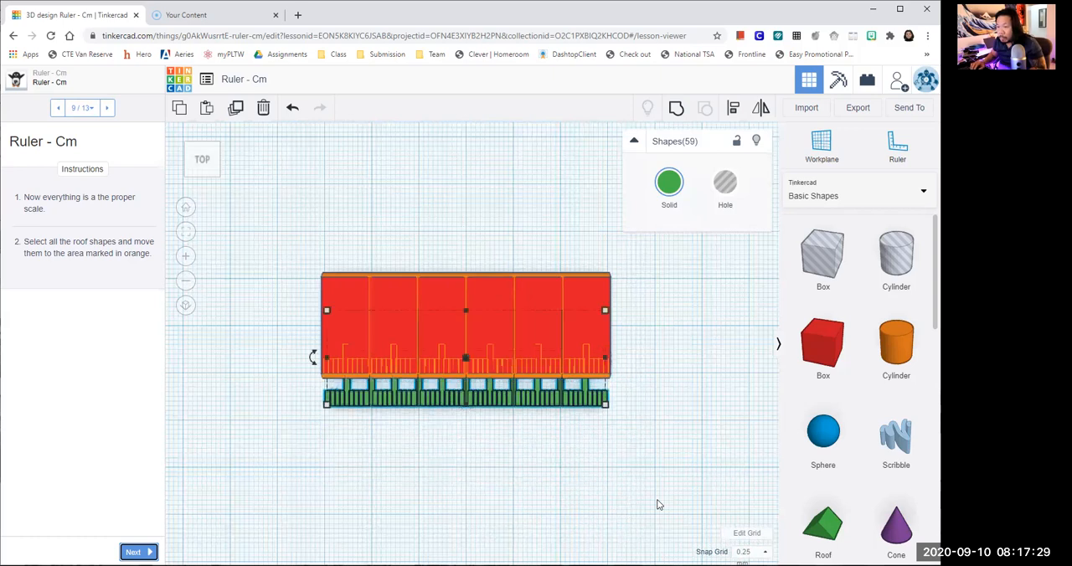
key("Up")
key("Up")
key("Right")
key("Left")
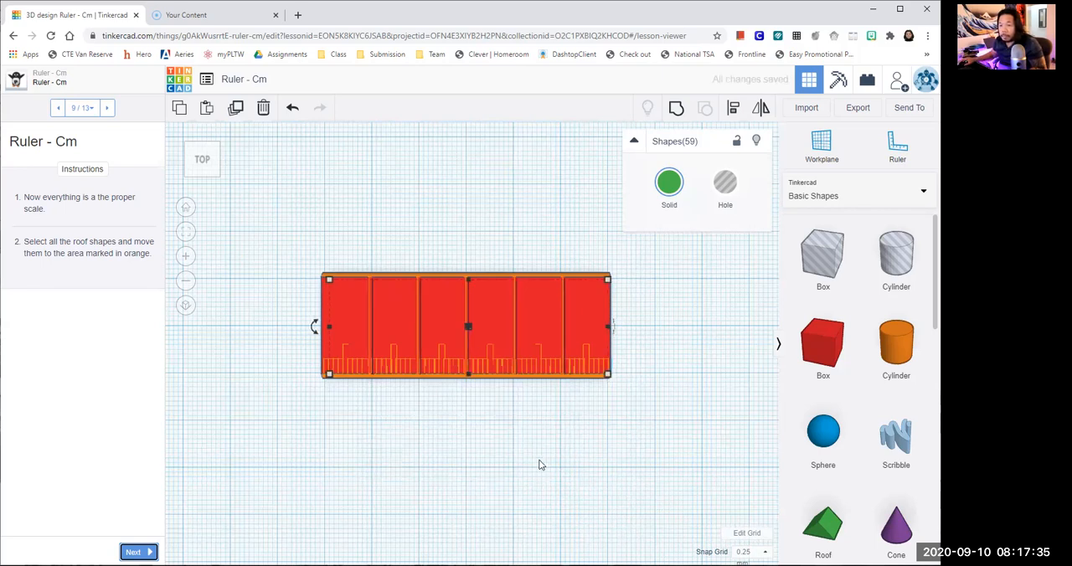
- Raise the selected roof shapes 1.00 mm so they show on the plate's top surface
scroll(545, 449, "down", 2)
right_click_drag(577, 411, 597, 366)
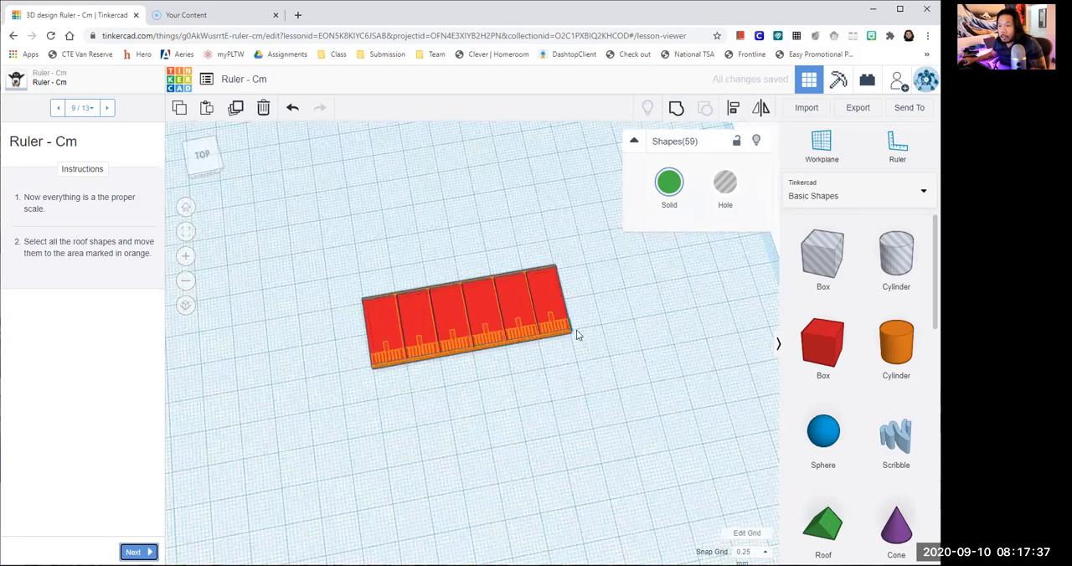
right_click_drag(576, 330, 572, 322)
scroll(547, 328, "up", 3)
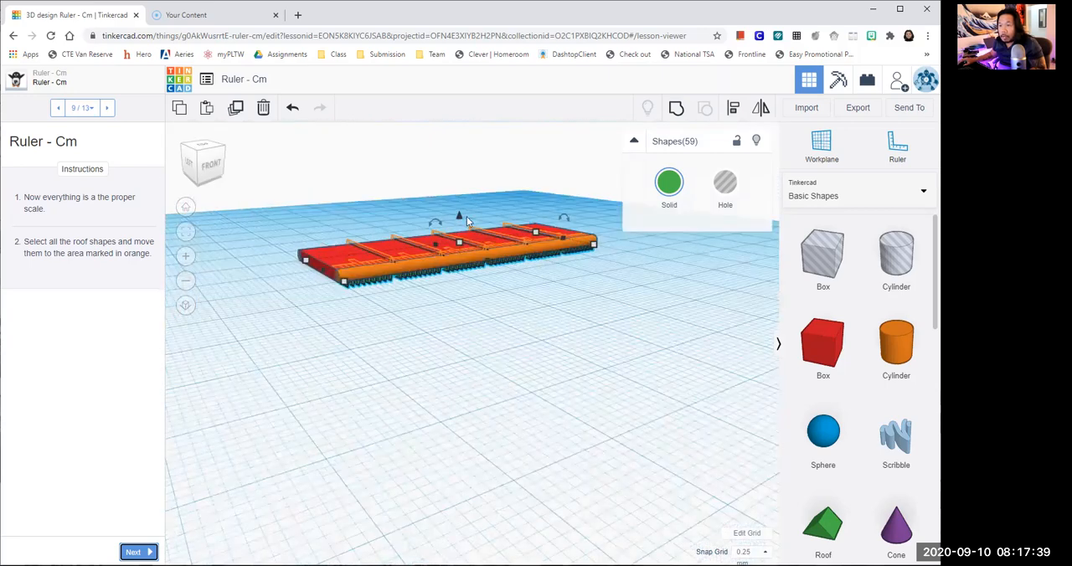
left_click_drag(459, 217, 459, 214)
scroll(467, 300, "up", 1)
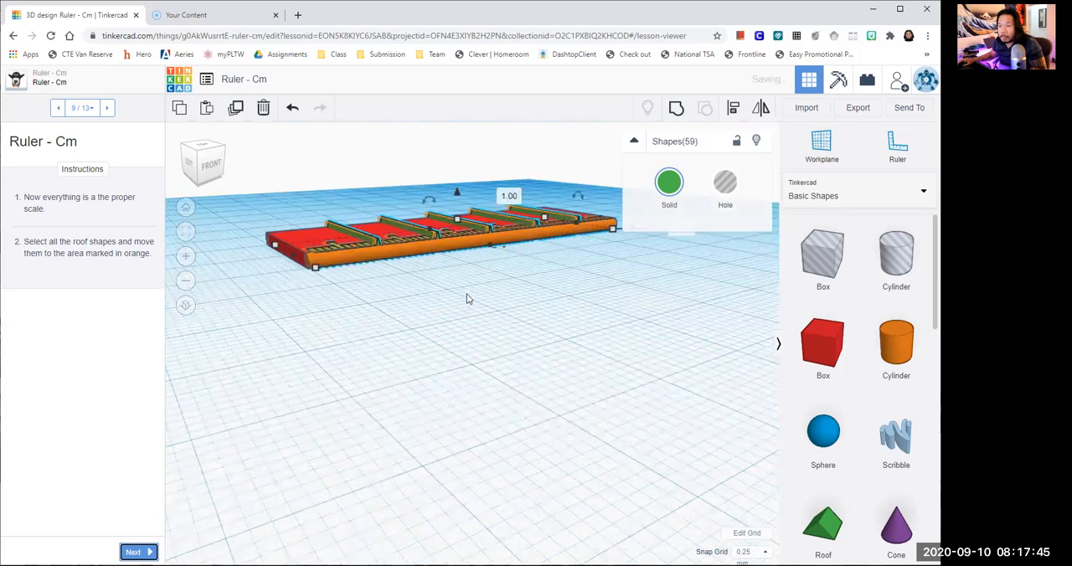
scroll(479, 305, "up", 2)
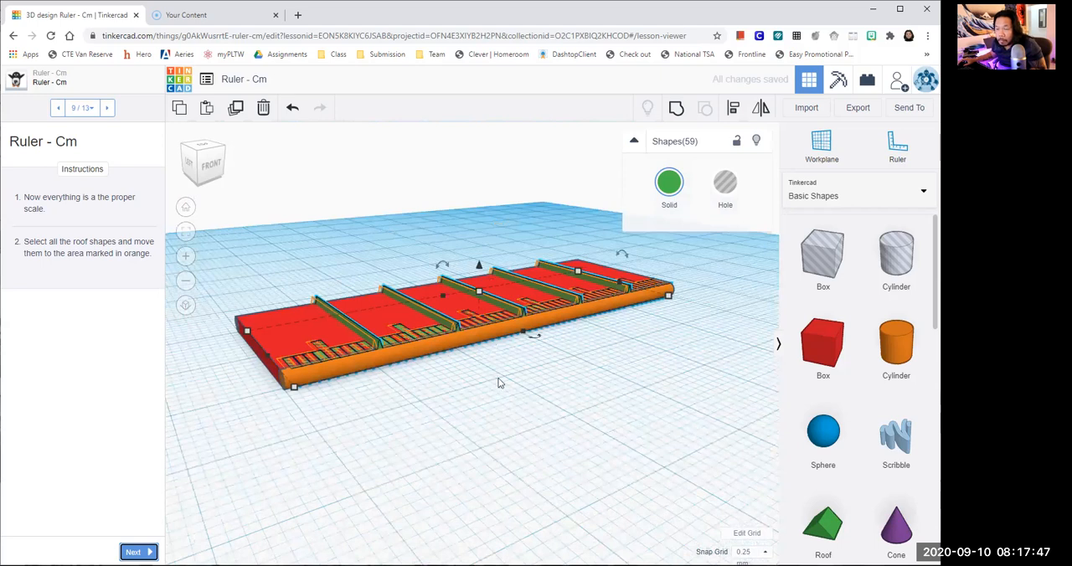
- Nudge the raised roof set toward the ruler's starting end to align it with the orange outlines
scroll(498, 383, "up", 1)
scroll(499, 383, "up", 1)
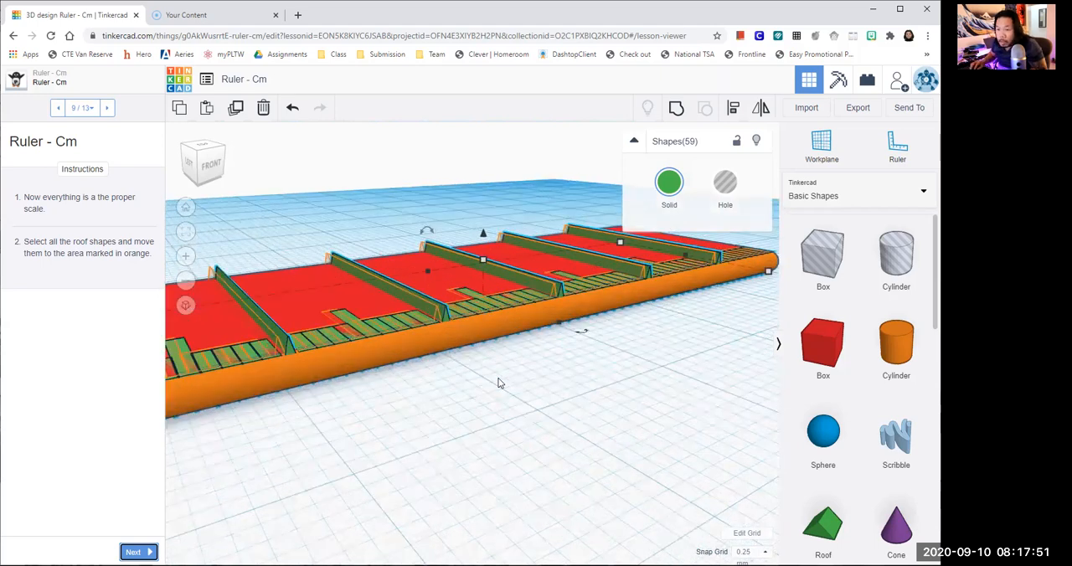
key("Left")
key("Left")
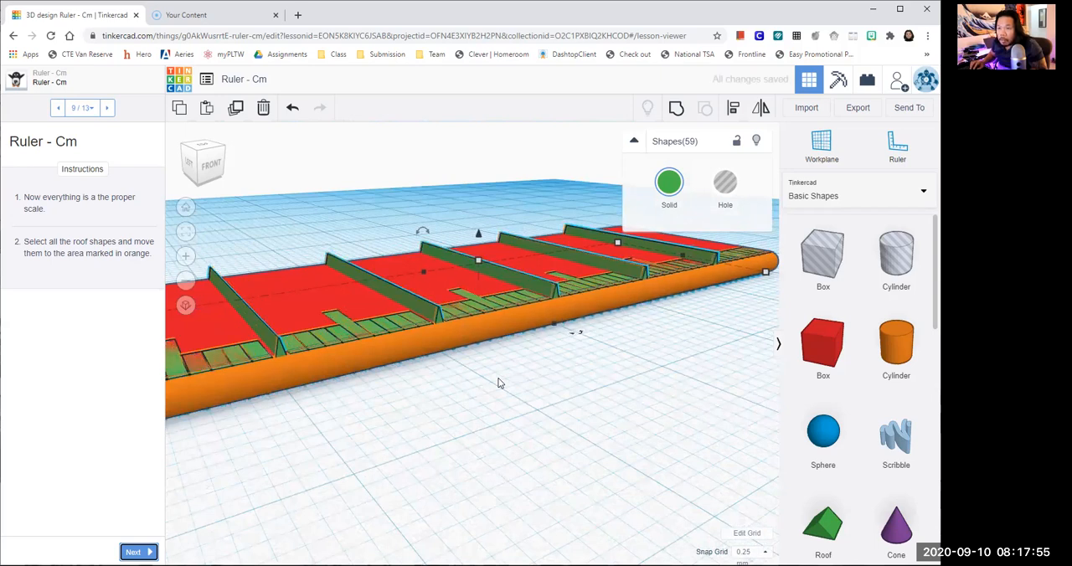
right_click_drag(431, 425, 587, 452)
scroll(578, 468, "up", 2)
key("Left")
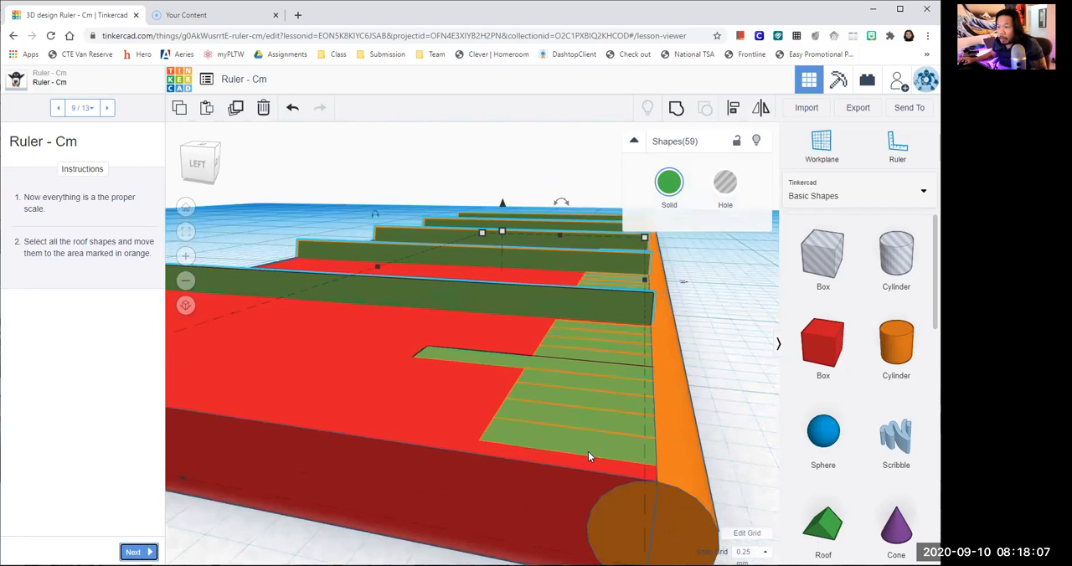
- Nudge the roof set one increment toward the plate's rounded front edge and fine-tune its lengthwise position over the outlines
right_click_drag(695, 411, 559, 425)
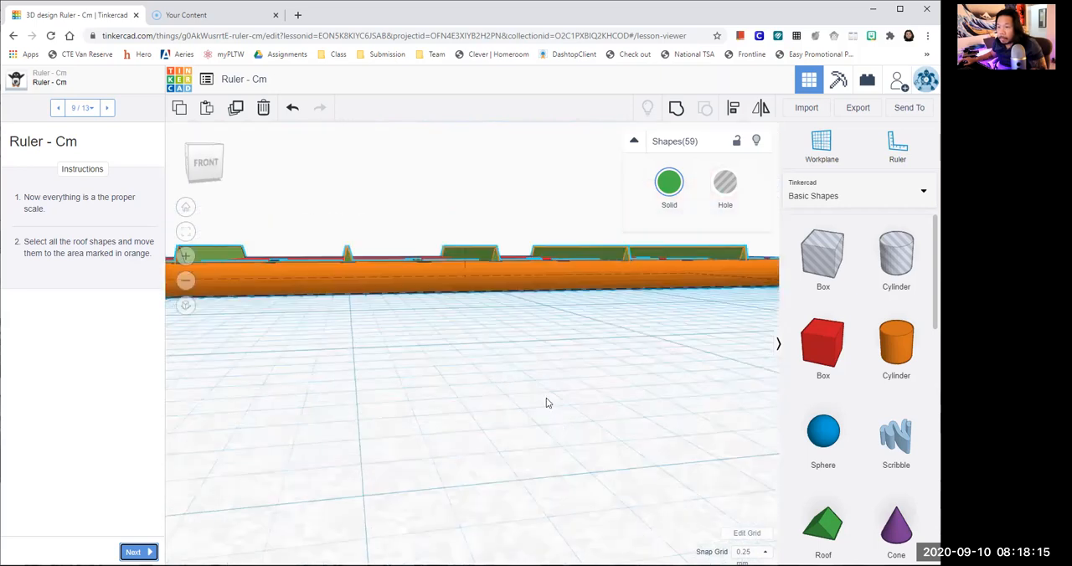
right_click_drag(539, 333, 524, 392)
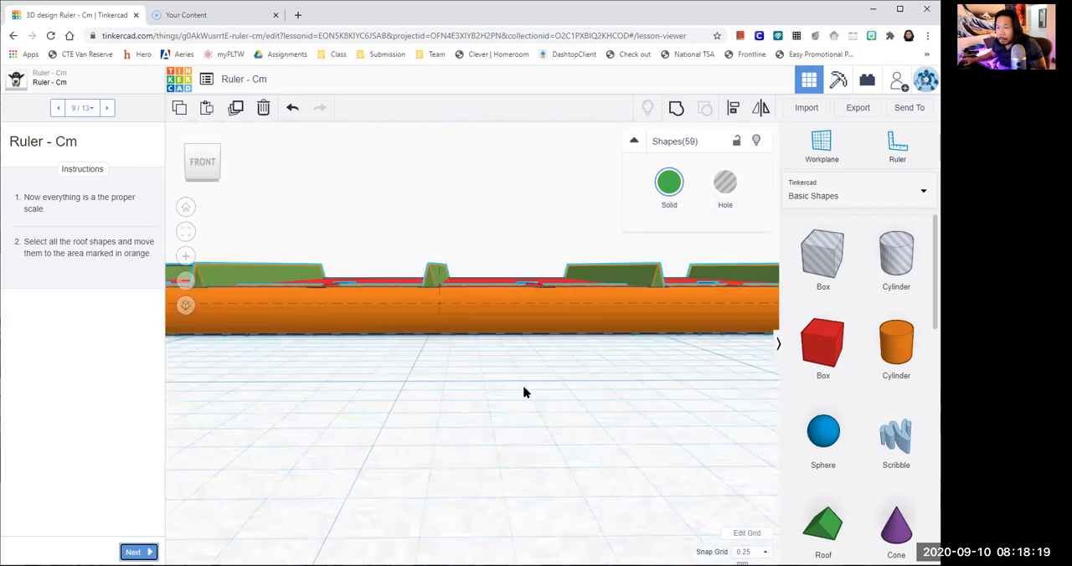
right_click_drag(622, 378, 606, 396)
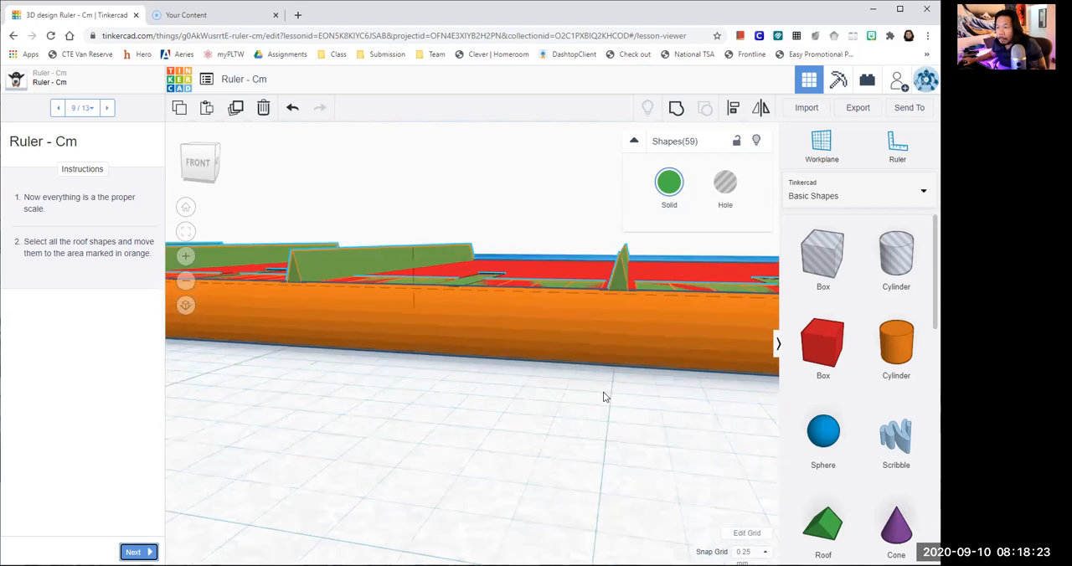
key("Down")
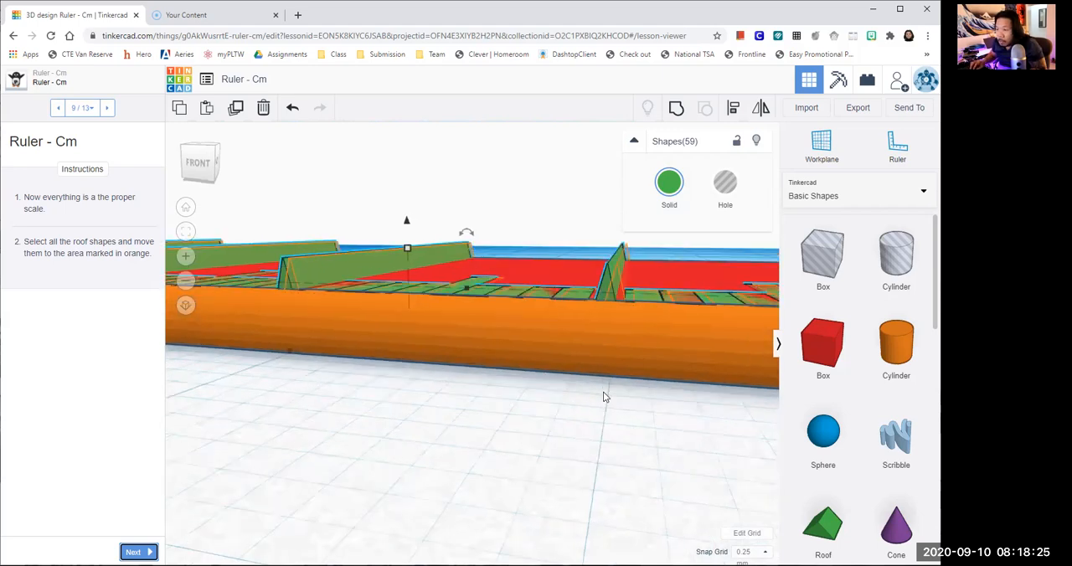
key("Right")
key("Right")
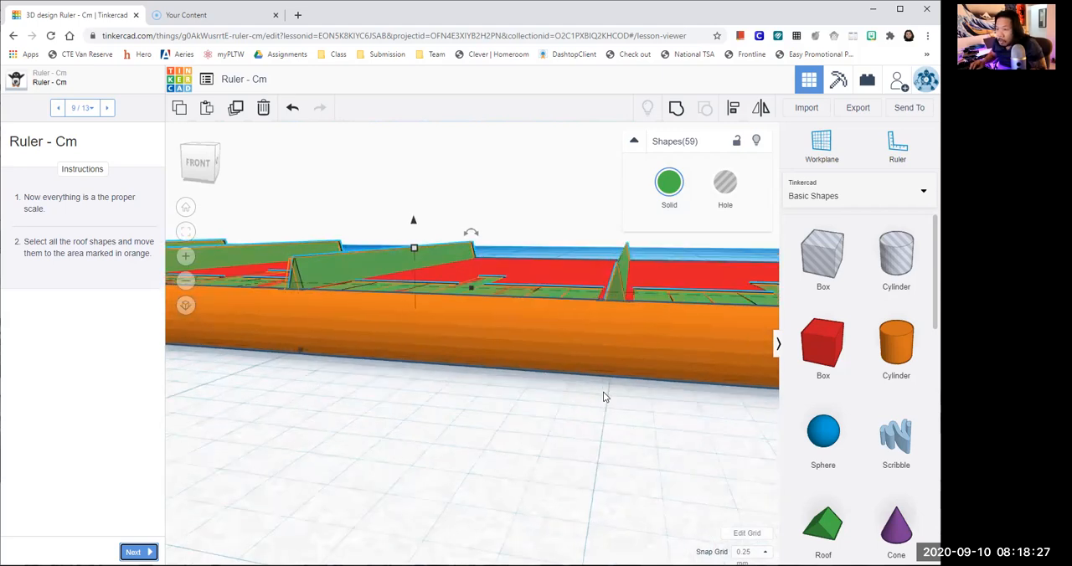
key("Left")
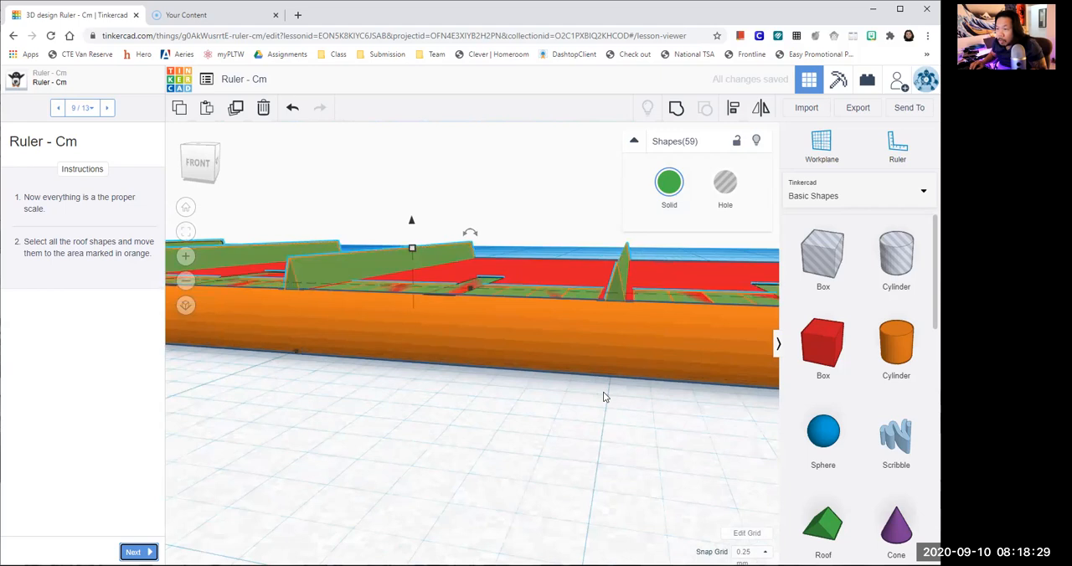
right_click_drag(607, 431, 570, 527)
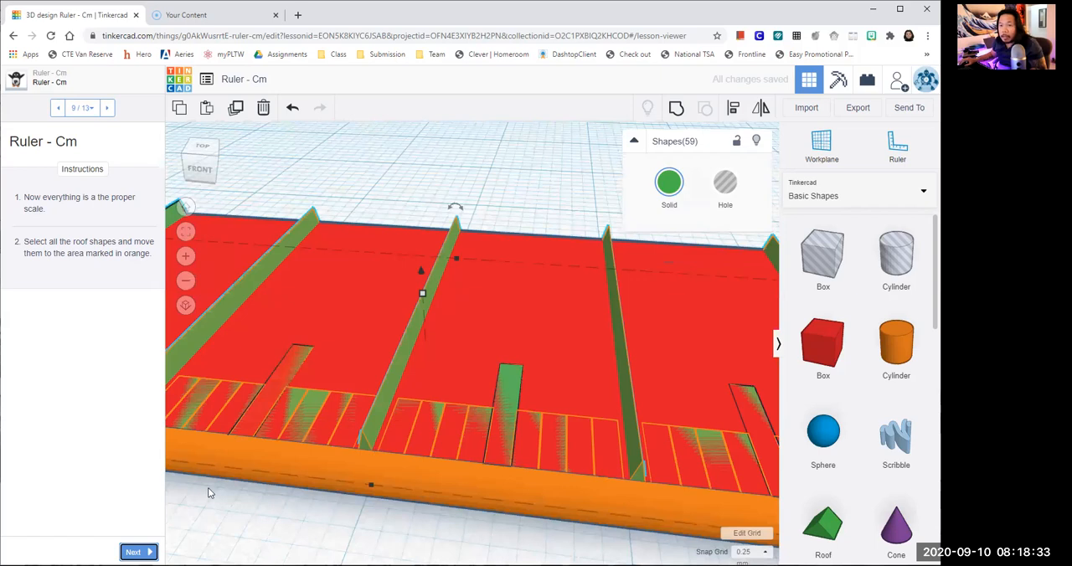
- Advance the lesson to step 10 of 13 and switch the shape library to the Text and numbers collection
left_click(133, 551)
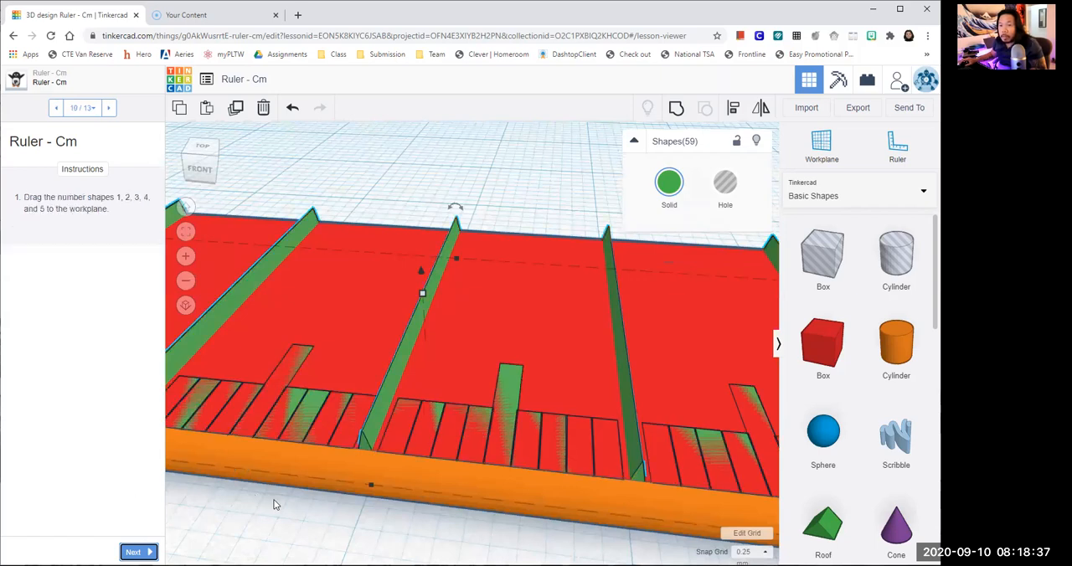
scroll(276, 507, "down", 2)
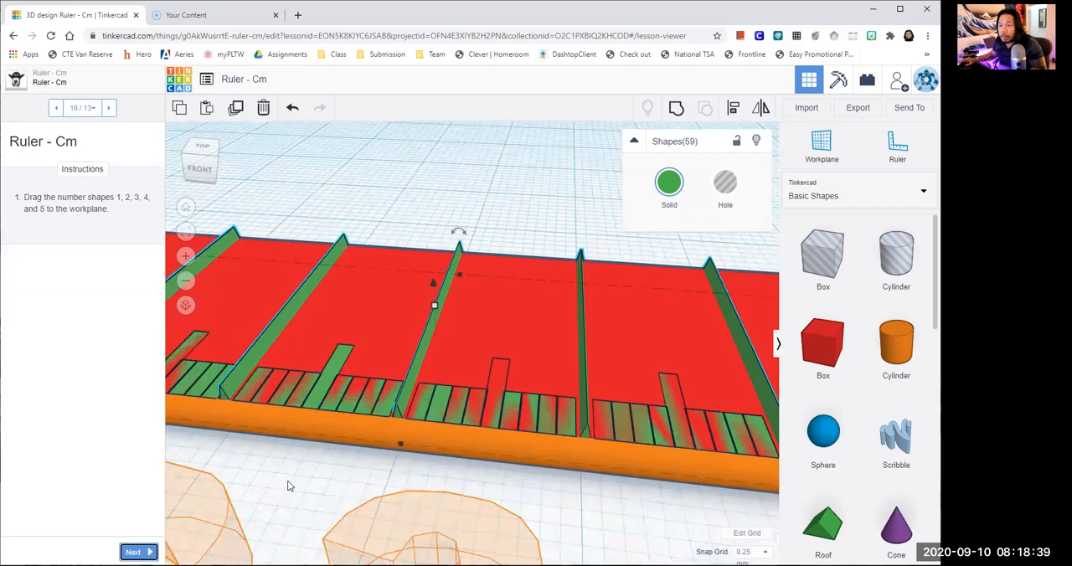
scroll(290, 484, "down", 2)
scroll(322, 466, "down", 3)
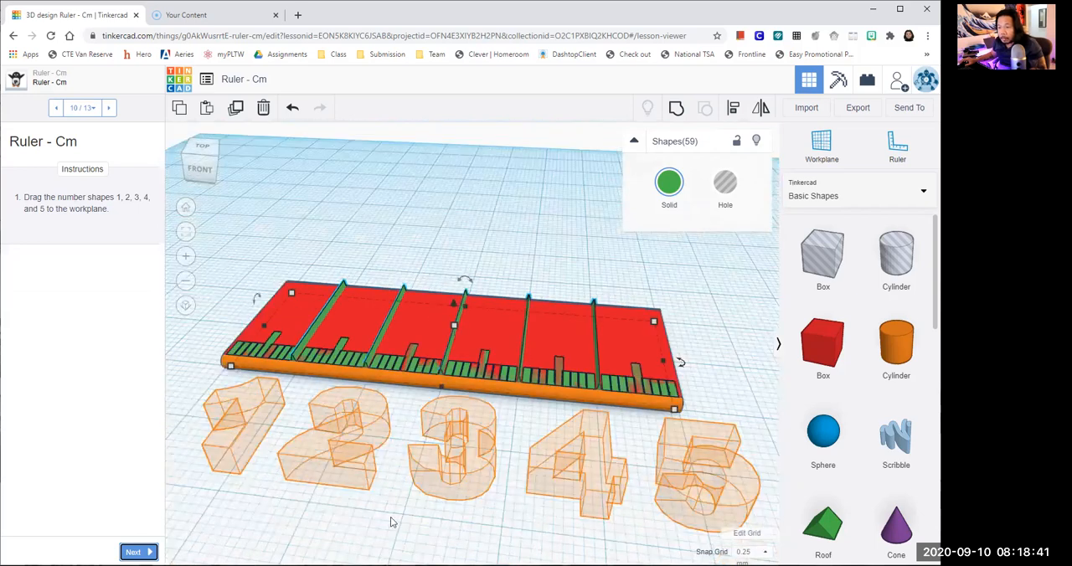
left_click(391, 517)
right_click_drag(392, 517, 438, 501)
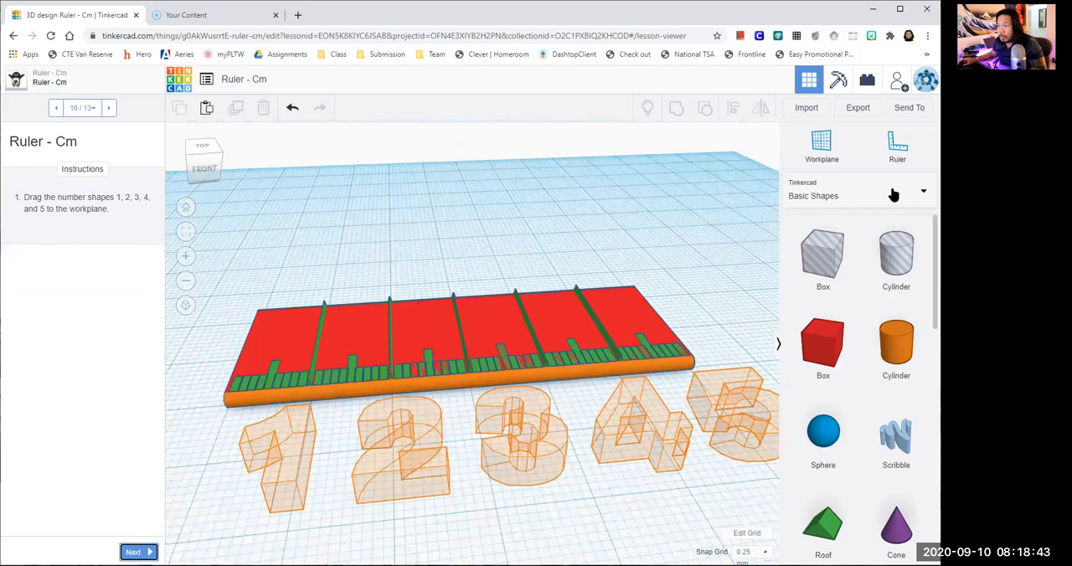
left_click(859, 191)
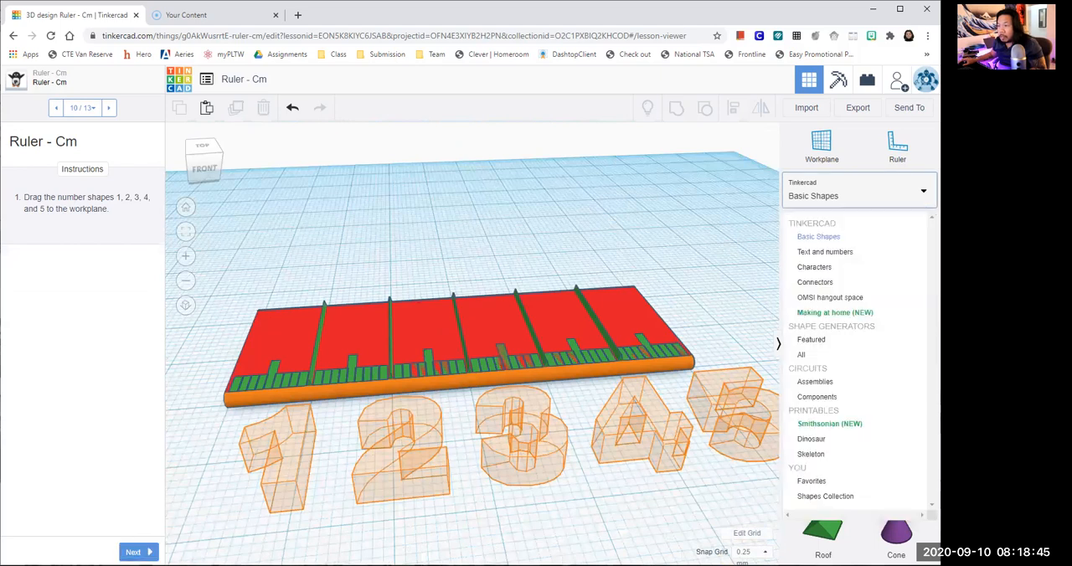
left_click(843, 254)
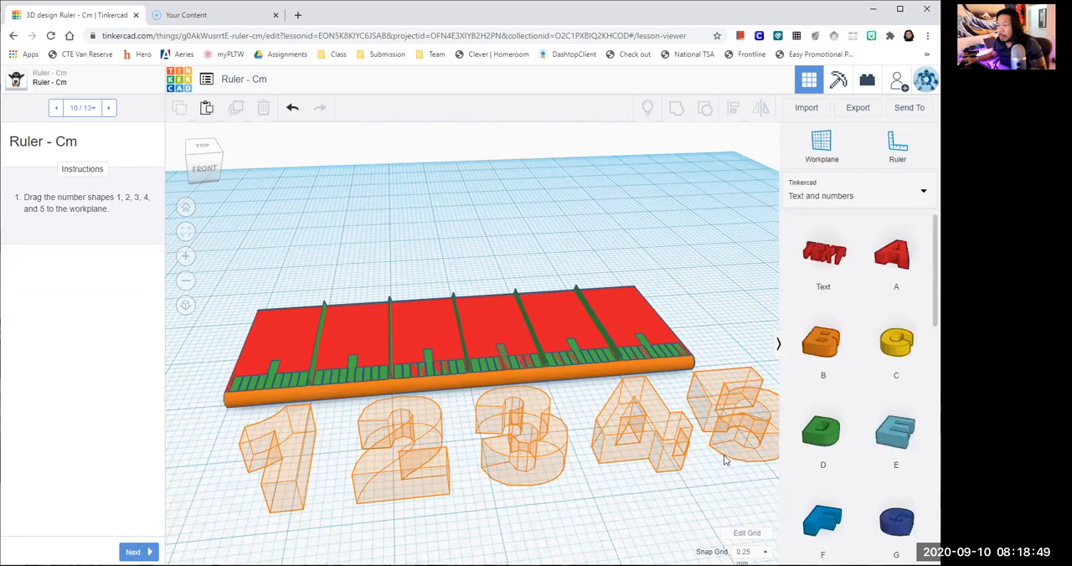
- Place the number shapes 1, 2 and 3 on the workplane in front of the ruler
scroll(730, 457, "down", 1)
scroll(731, 458, "down", 2)
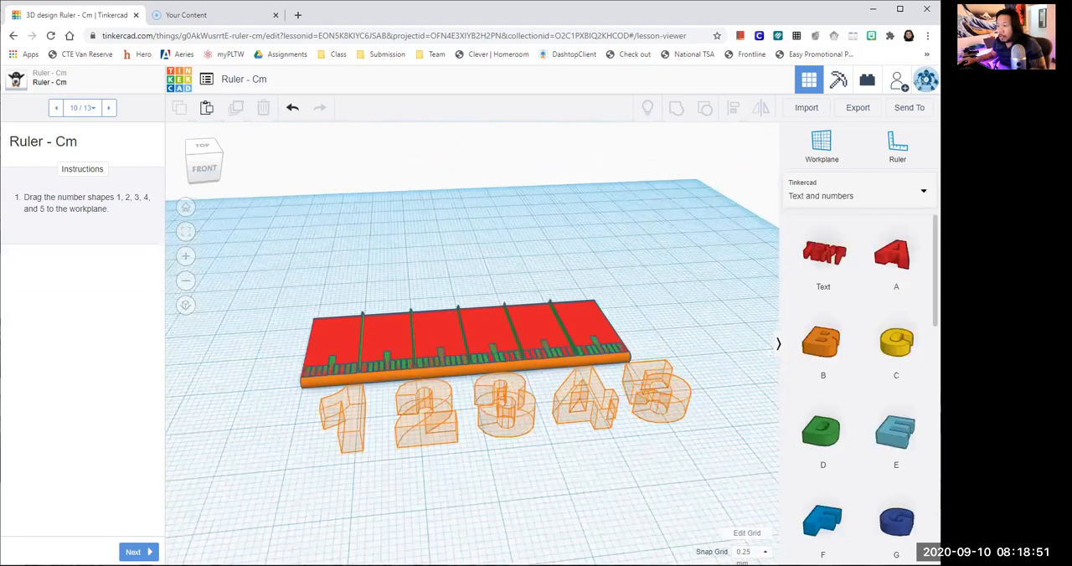
scroll(858, 377, "down", 6)
scroll(874, 405, "down", 10)
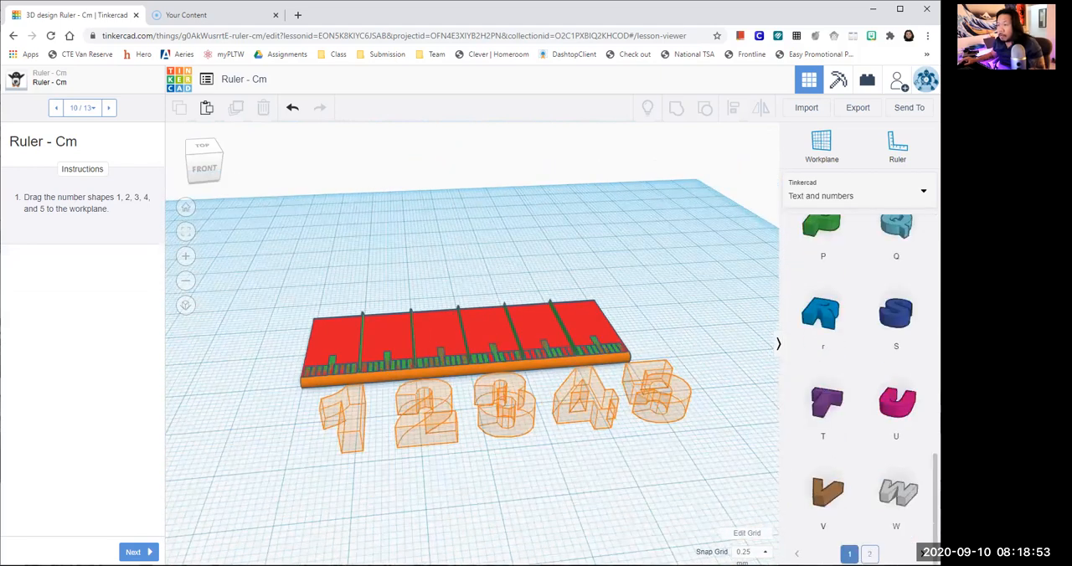
scroll(863, 396, "up", 1)
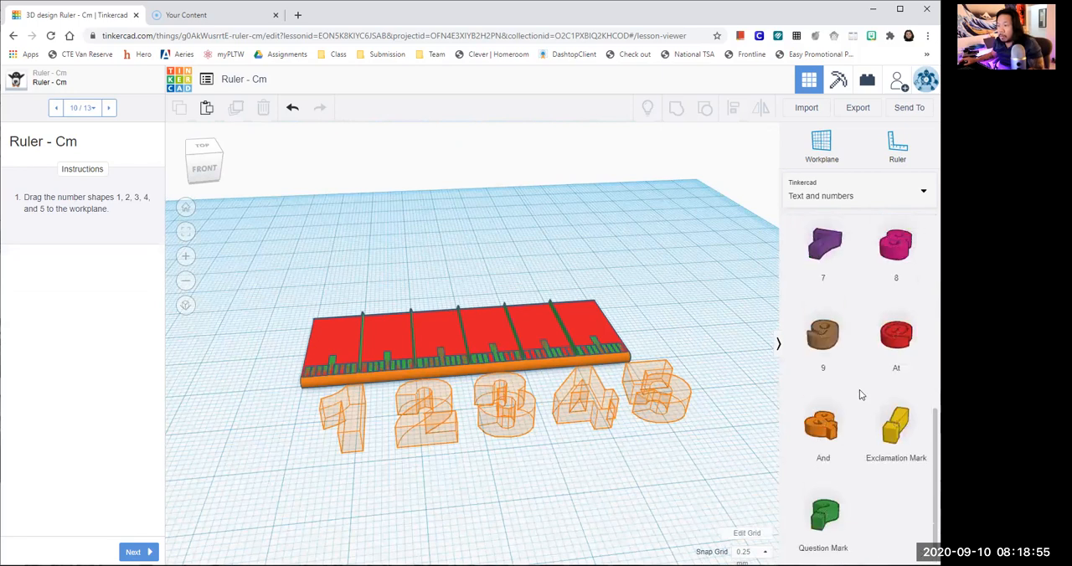
scroll(859, 377, "up", 3)
scroll(856, 376, "up", 2)
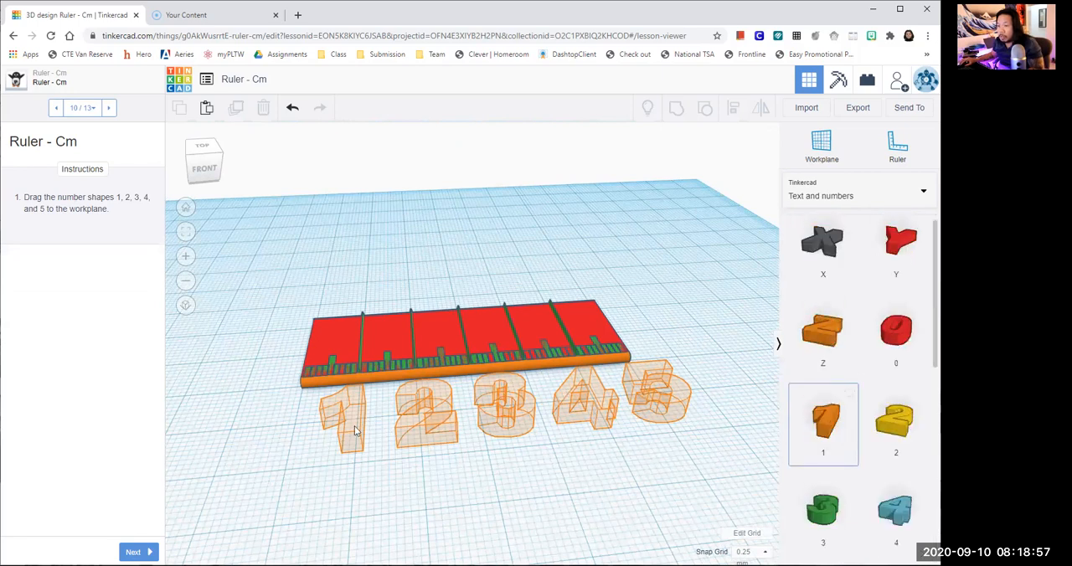
left_click(371, 433)
left_click(893, 426)
left_click(452, 412)
left_click(823, 515)
left_click(562, 466)
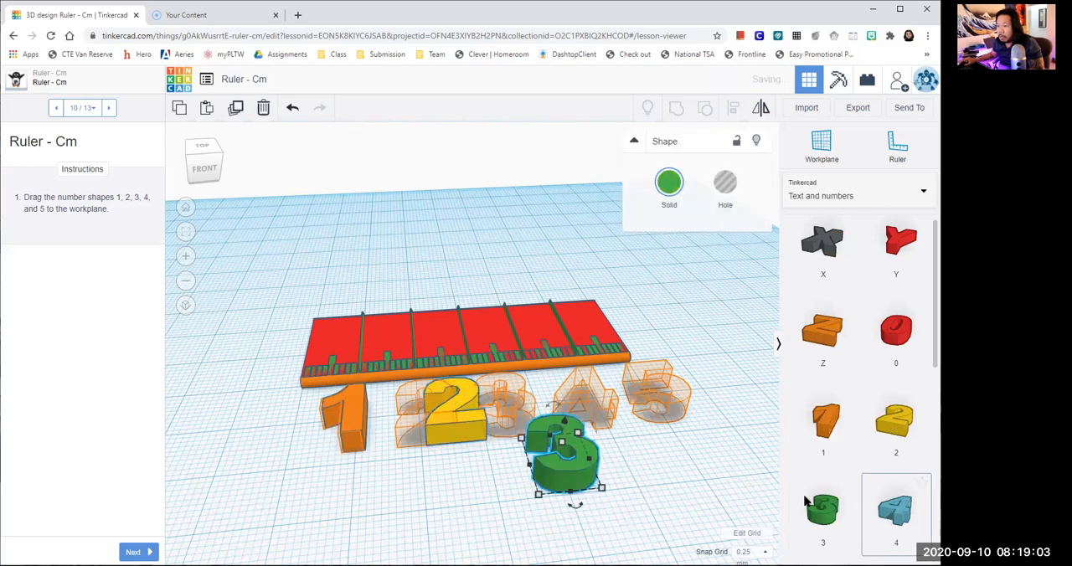
- Place the number shapes 4 and 5 on the workplane beside the 3
left_click(894, 510)
left_click(632, 437)
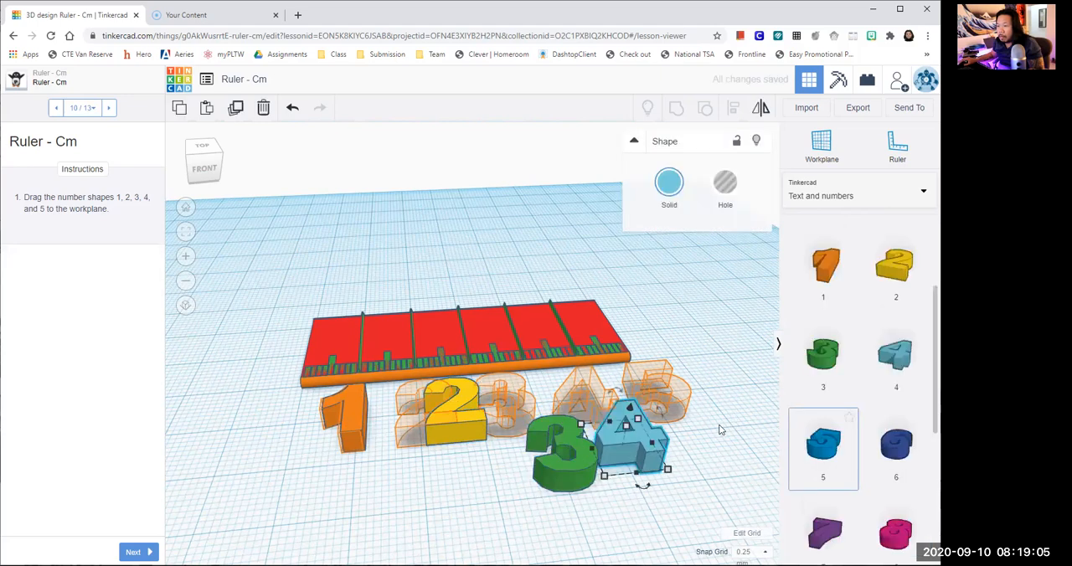
left_click(722, 430)
scroll(348, 451, "up", 1)
scroll(424, 476, "up", 1)
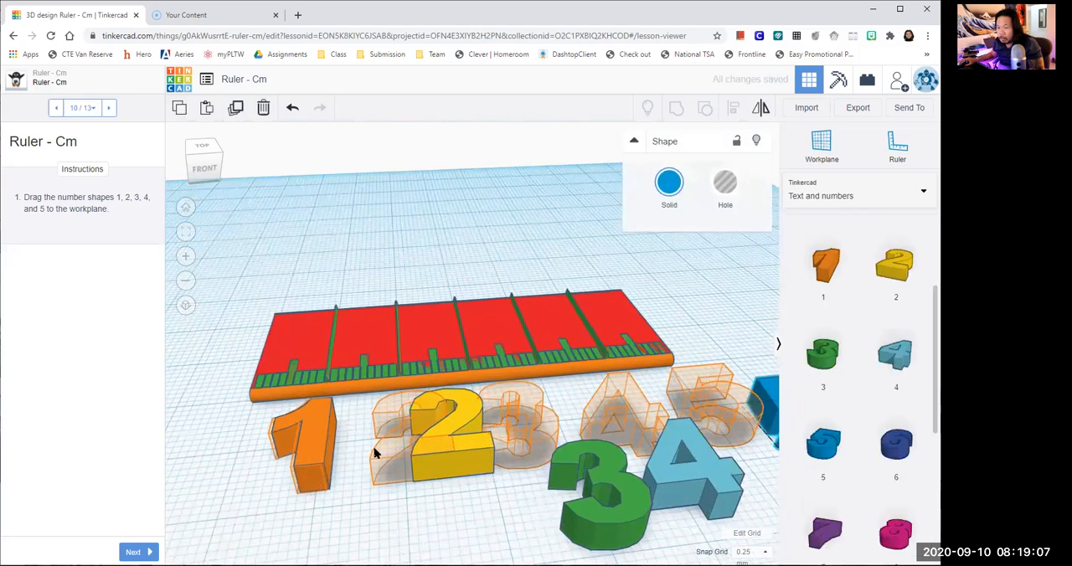
- Fit the number shapes 1 and 2 onto their marked outlines in front of the ruler
left_click(324, 453)
right_click_drag(324, 452, 408, 460)
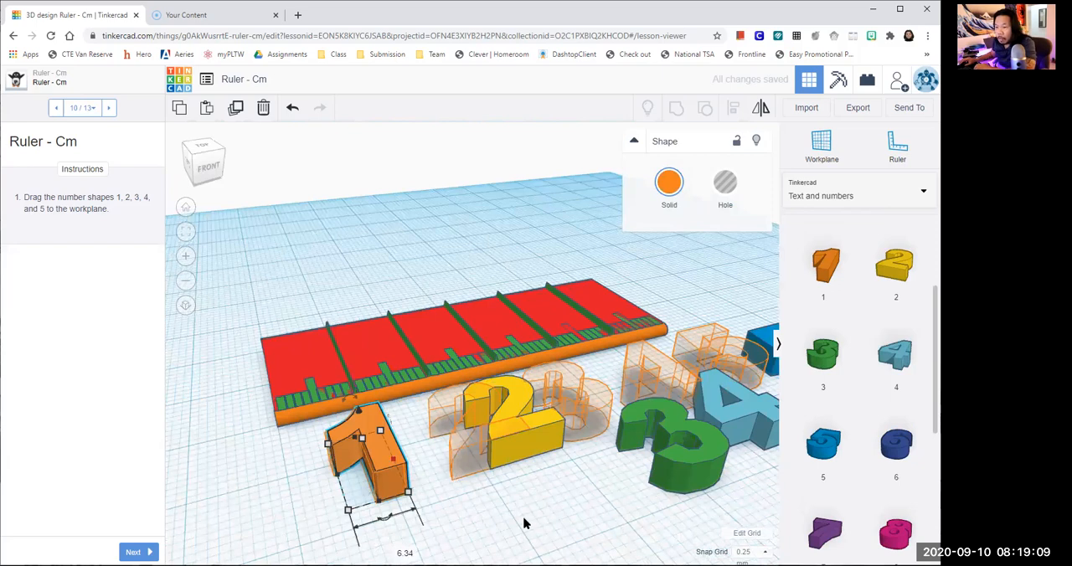
left_click(557, 499)
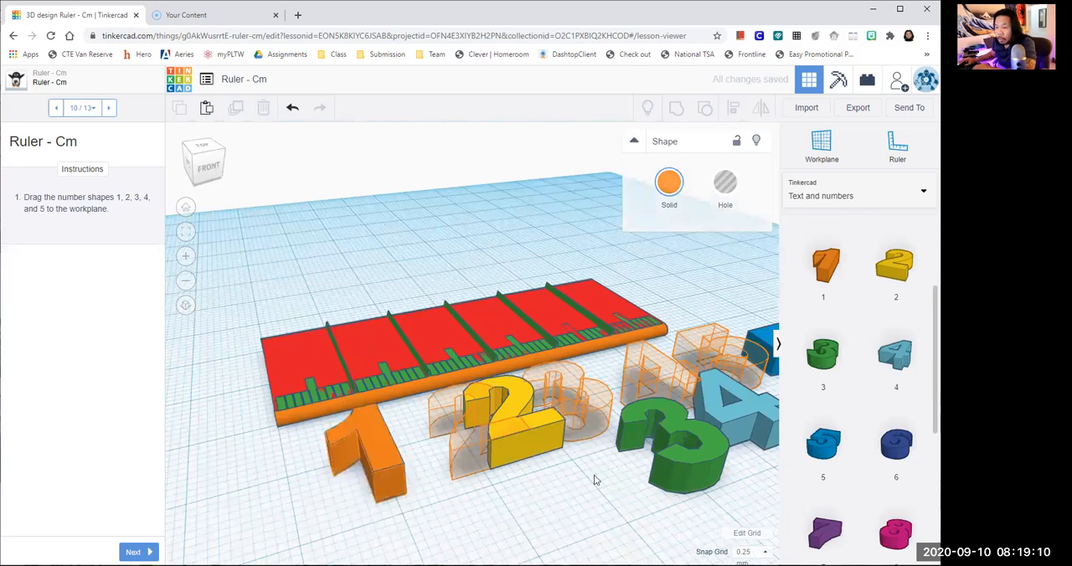
left_click(549, 424)
key("shift+Left")
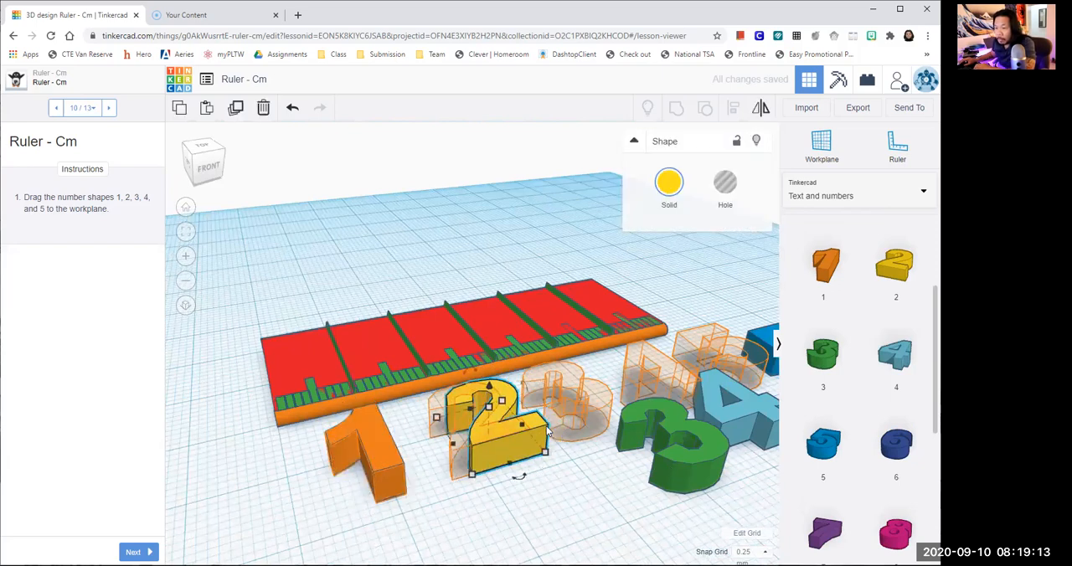
key("shift+Left")
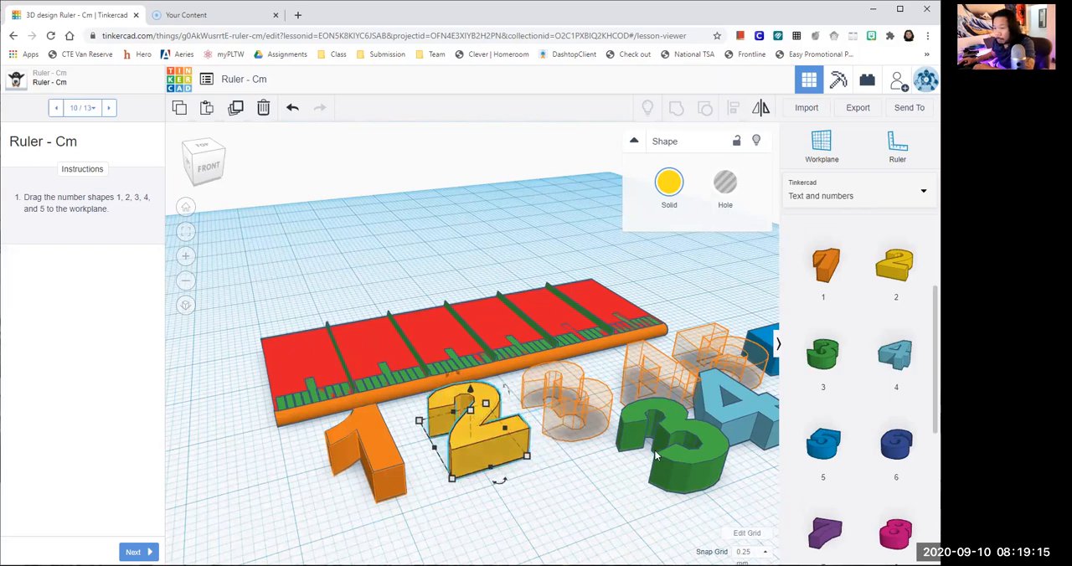
- Move the number shapes 3, 4 and 5 onto their marked outlines beside the 2
left_click(704, 474)
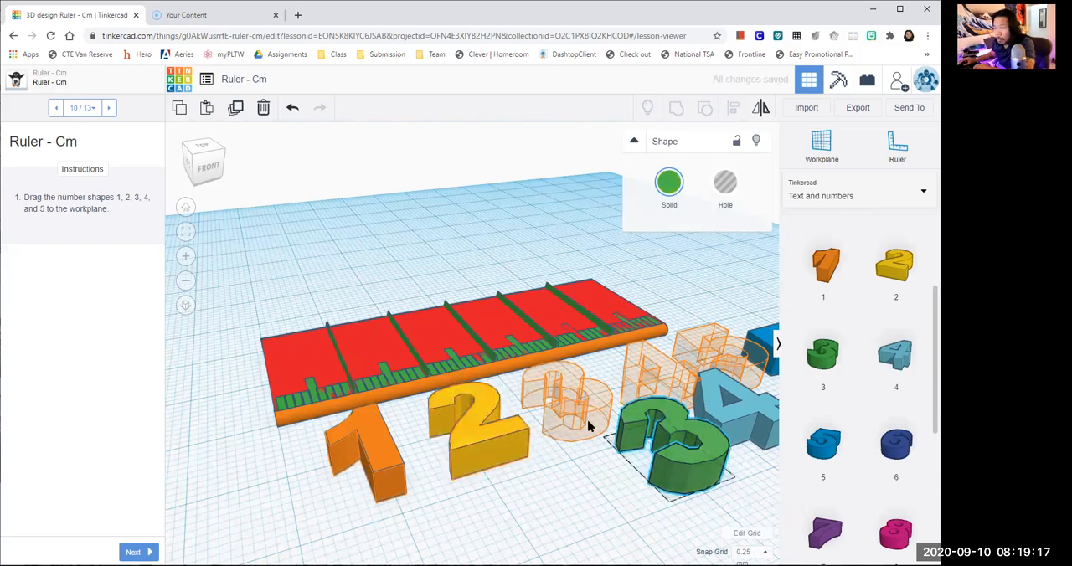
left_click_drag(678, 460, 582, 418)
left_click_drag(714, 425, 635, 386)
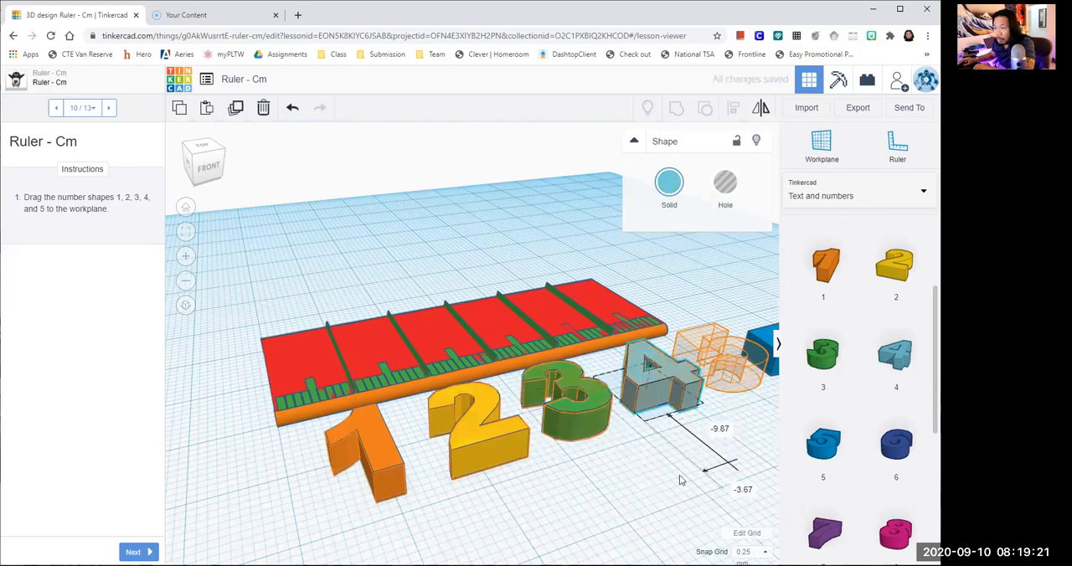
left_click(679, 475)
scroll(678, 472, "down", 2)
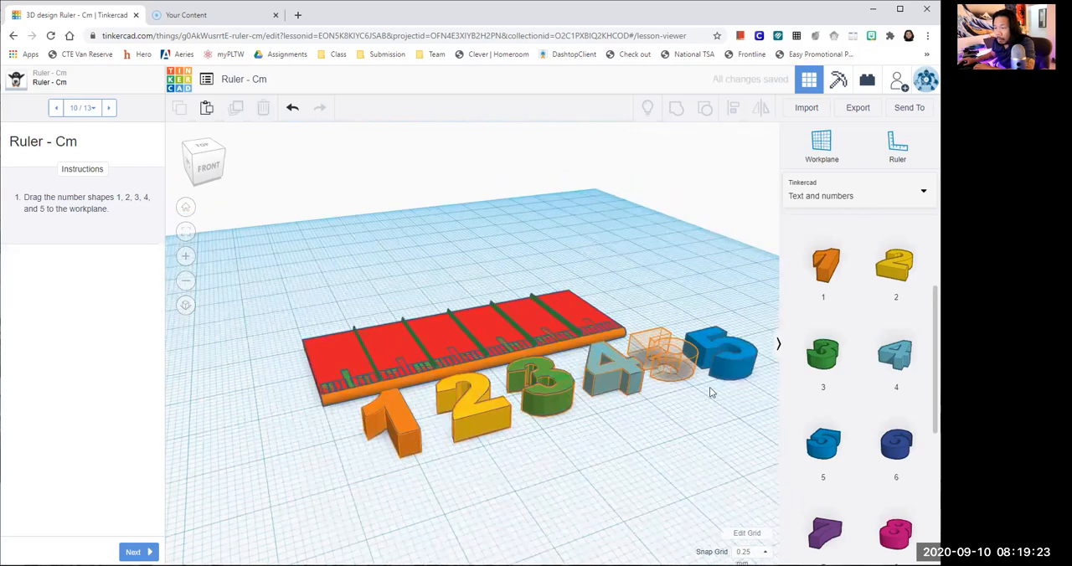
scroll(697, 358, "down", 1)
left_click_drag(697, 359, 645, 363)
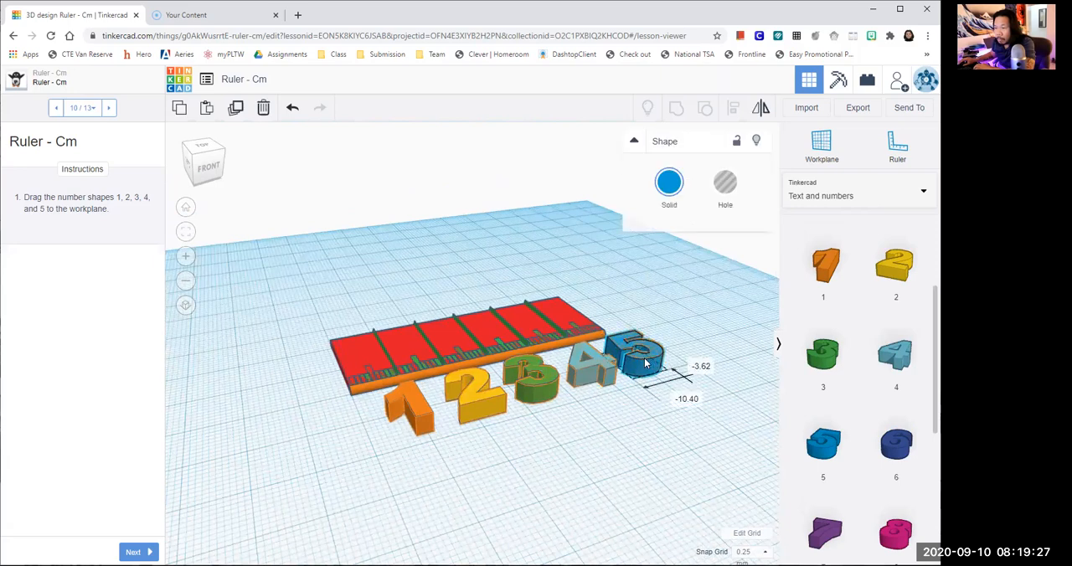
- View the ruler and numbers from the top and advance the lesson to step 11 of 13
left_click(210, 150)
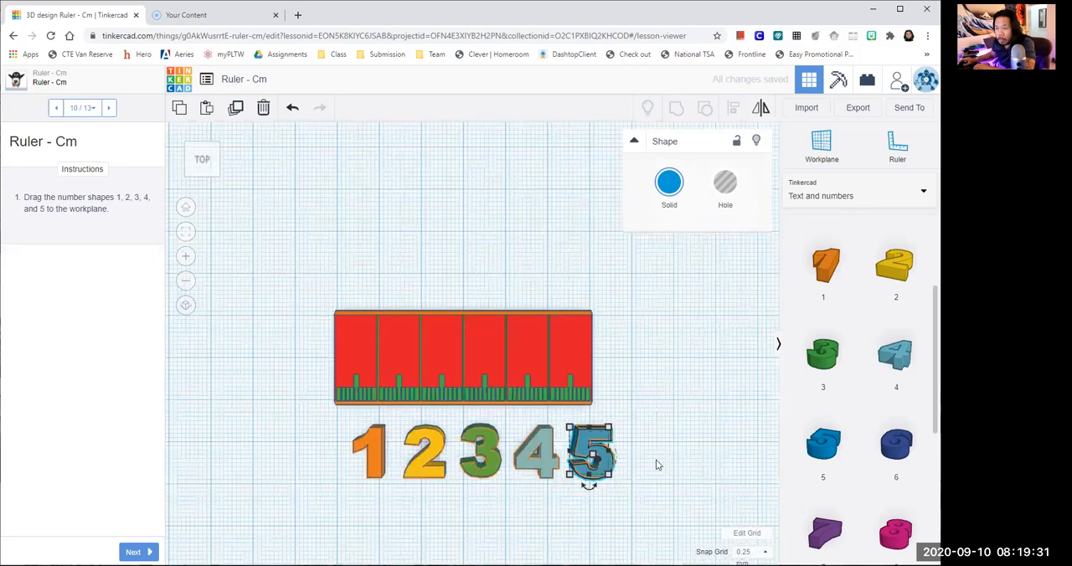
left_click(671, 499)
scroll(641, 410, "up", 2)
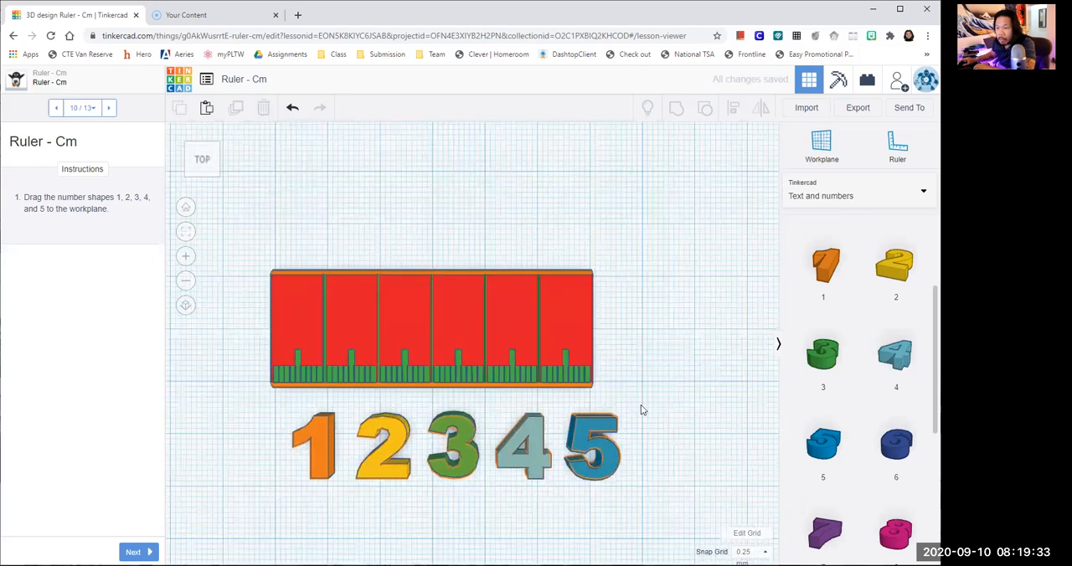
middle_click_drag(642, 406, 639, 360)
left_click(136, 551)
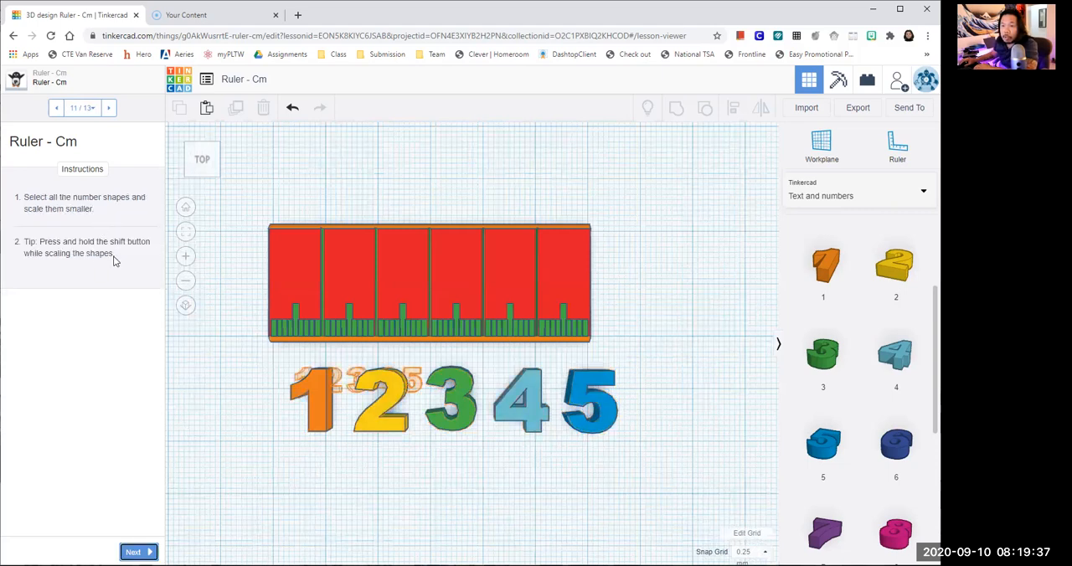
- Scale all five number shapes down proportionally to about 23.41 by 4.69 mm, matching the outlines, and advance the lesson to step 12
left_click_drag(248, 379, 672, 472)
left_click_drag(249, 385, 248, 386)
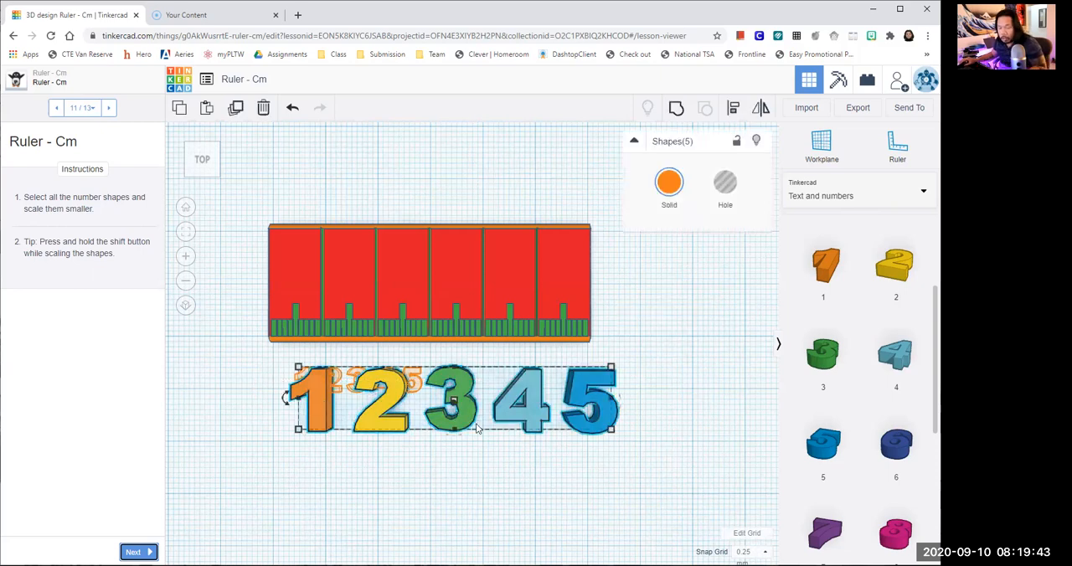
left_click_drag(611, 431, 364, 450, "shift")
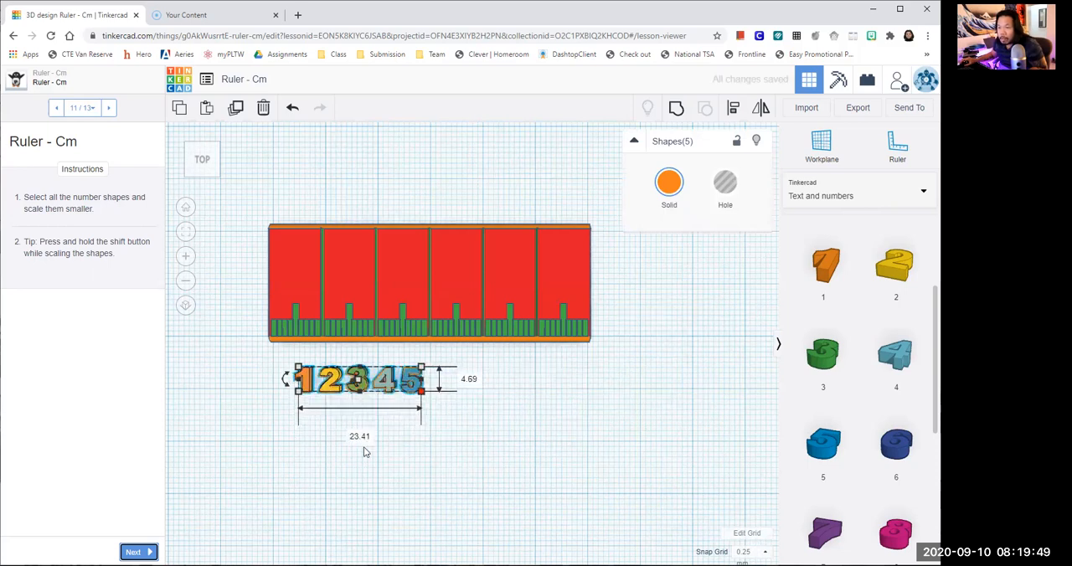
left_click(360, 450)
key("f")
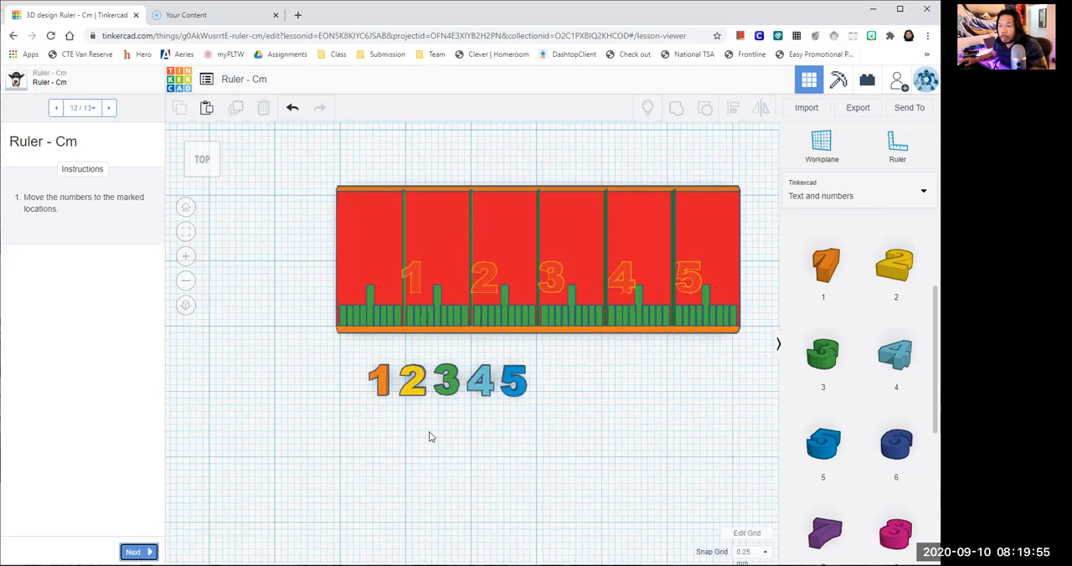
scroll(396, 401, "up", 2)
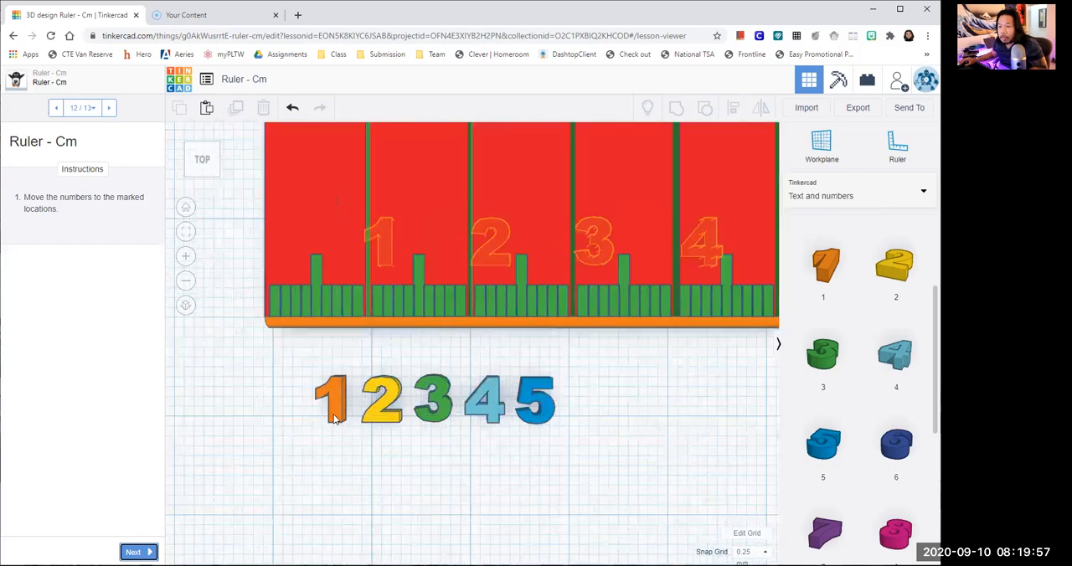
left_click(335, 400)
left_click_drag(332, 419, 372, 322)
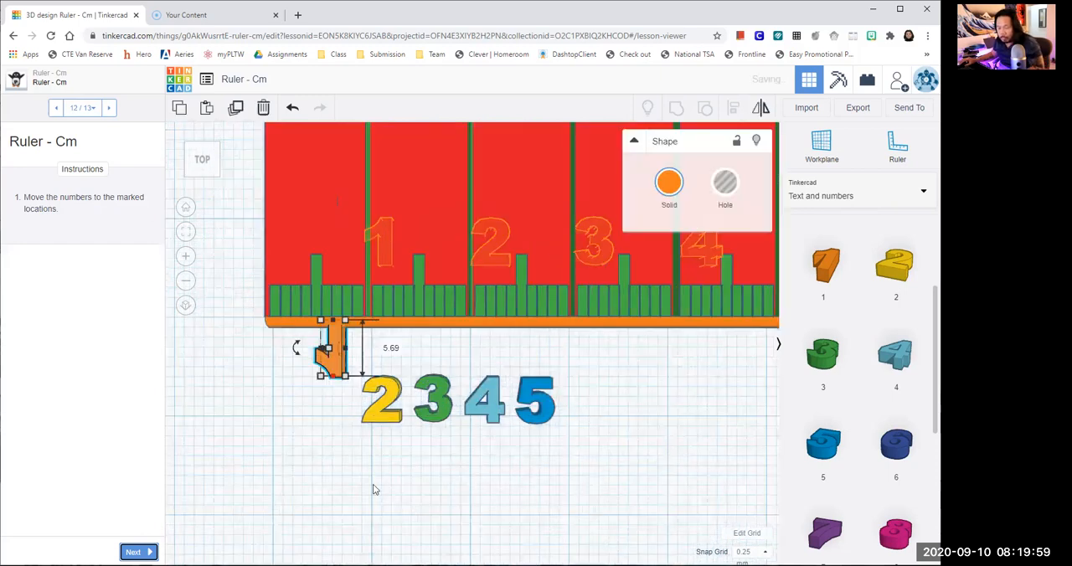
key("ctrl+z")
mouse_move(337, 391)
left_mouse_down()
mouse_move(389, 244)
mouse_move(370, 323)
mouse_move(398, 219)
mouse_move(357, 308)
mouse_move(336, 394)
left_mouse_up()
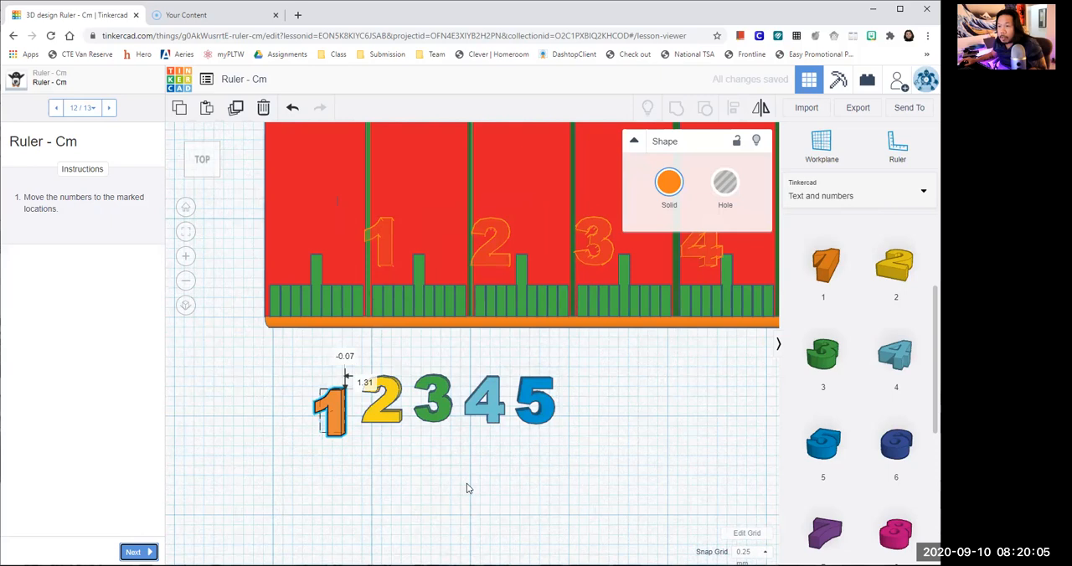
scroll(474, 466, "up", 2)
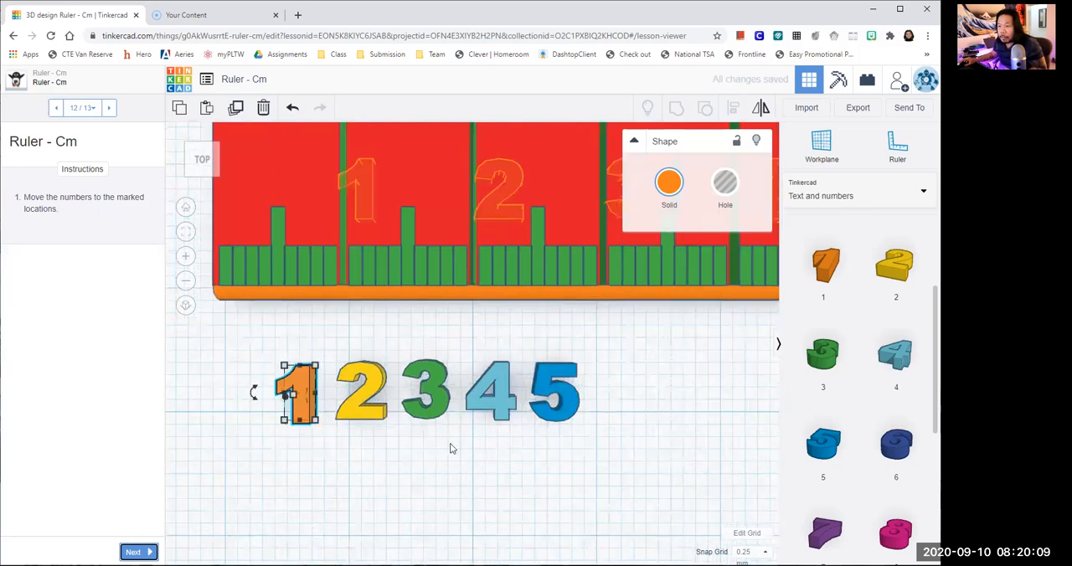
- Select all five number shapes together and raise them 2.00 mm above the workplane
right_click_drag(462, 412, 479, 364)
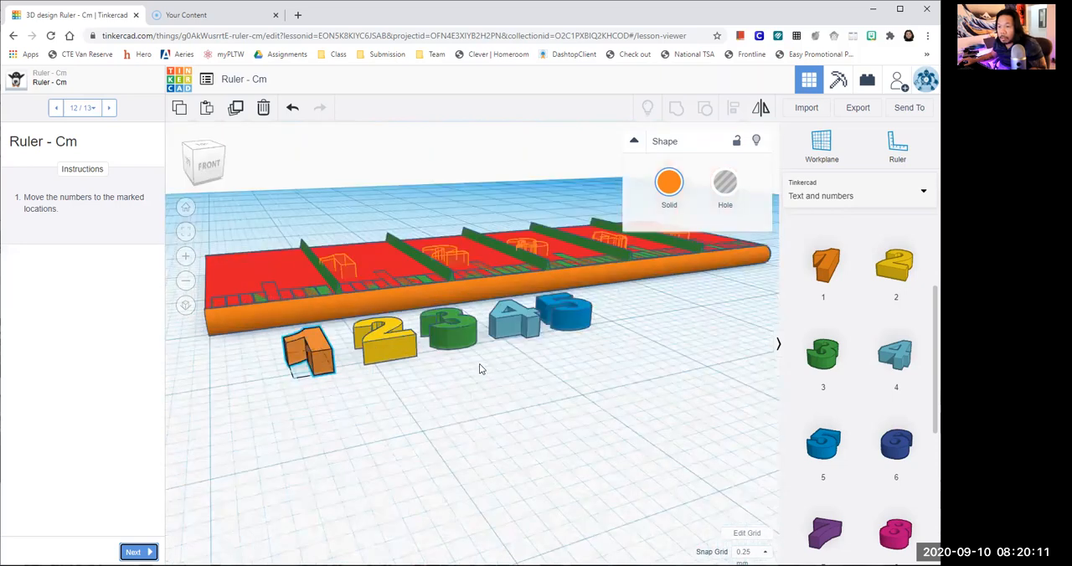
left_click_drag(614, 348, 258, 321)
left_click(466, 446)
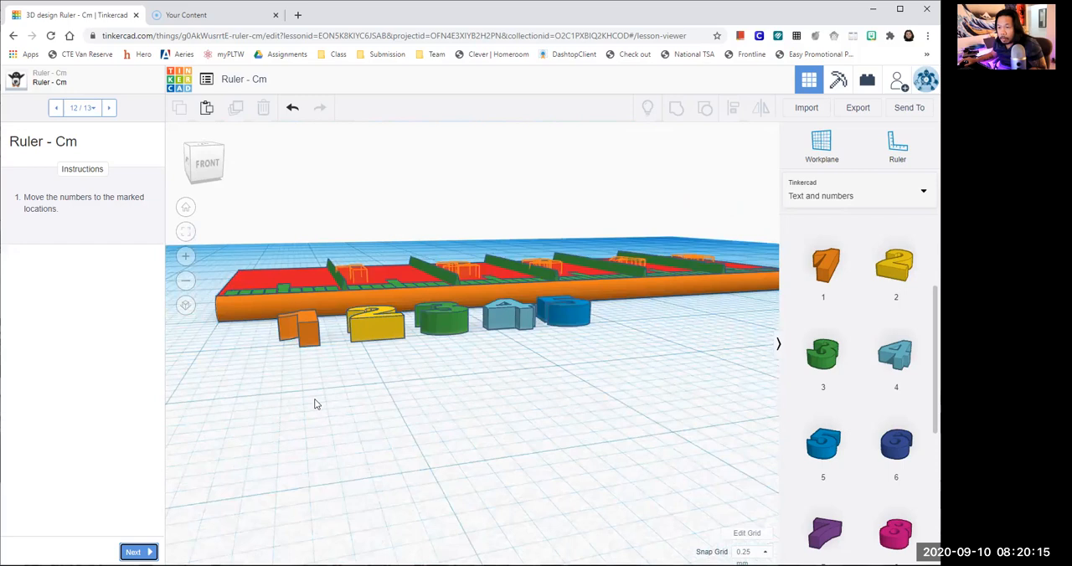
right_click_drag(316, 404, 202, 322)
left_click_drag(615, 387, 422, 275)
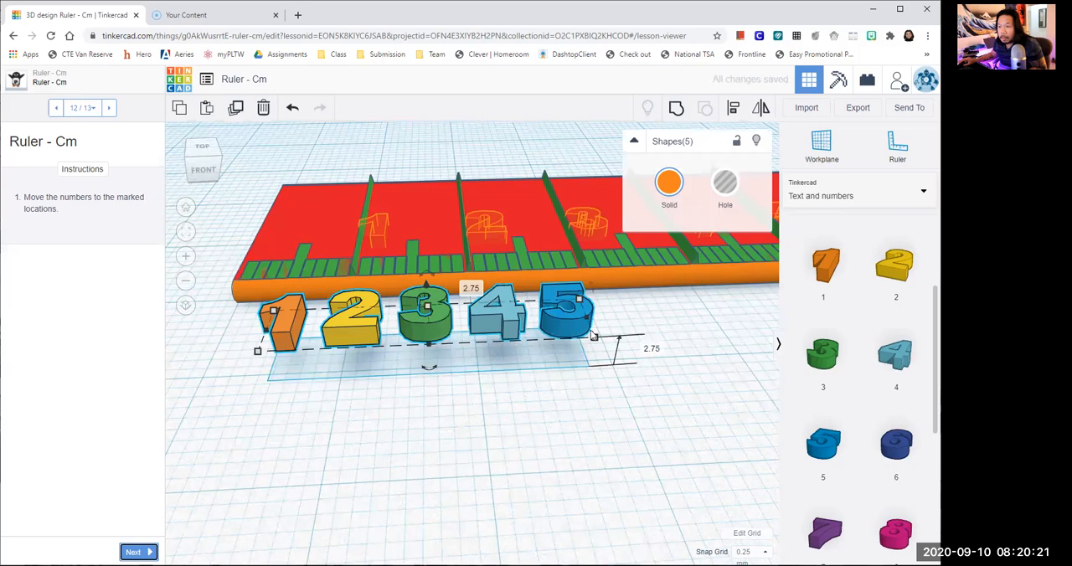
right_click_drag(564, 340, 586, 349)
right_click_drag(531, 386, 533, 405)
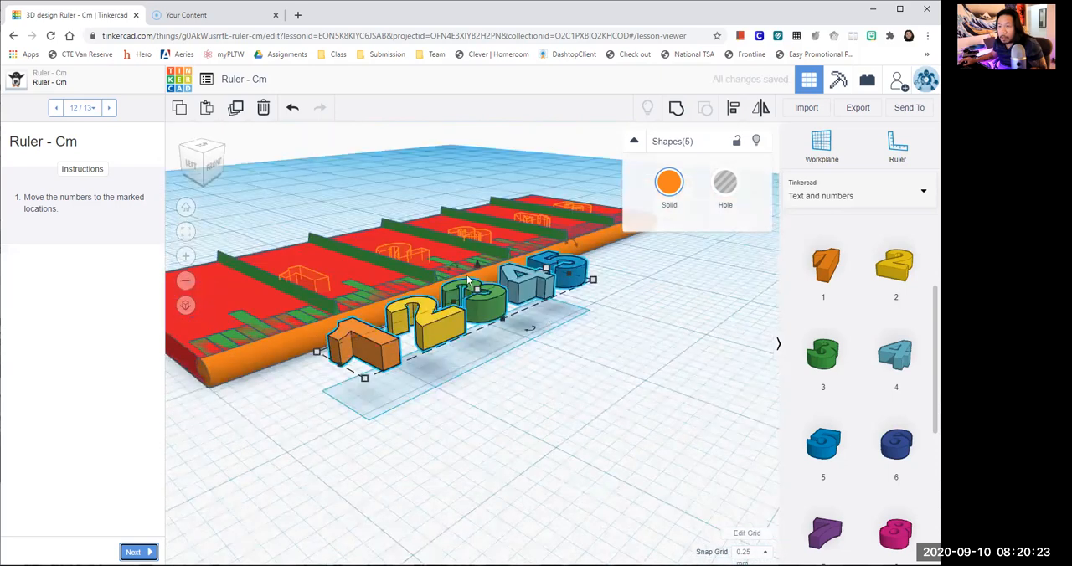
left_click_drag(478, 272, 472, 394)
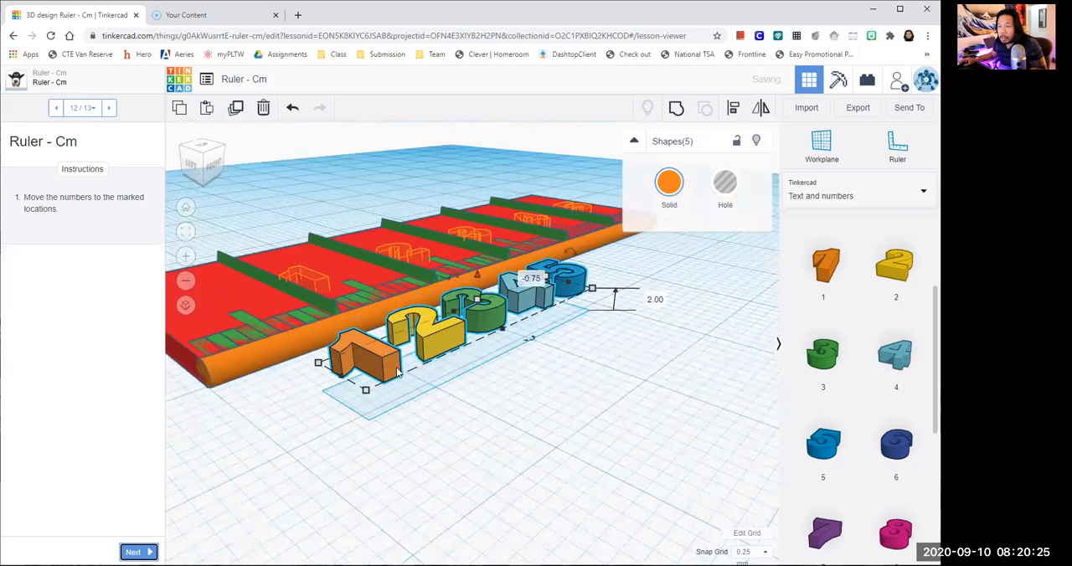
- Move the five numbers onto the ruler plate so the 1 meets its marked outline, and lower them by 0.25 mm
left_click_drag(315, 287, 309, 289)
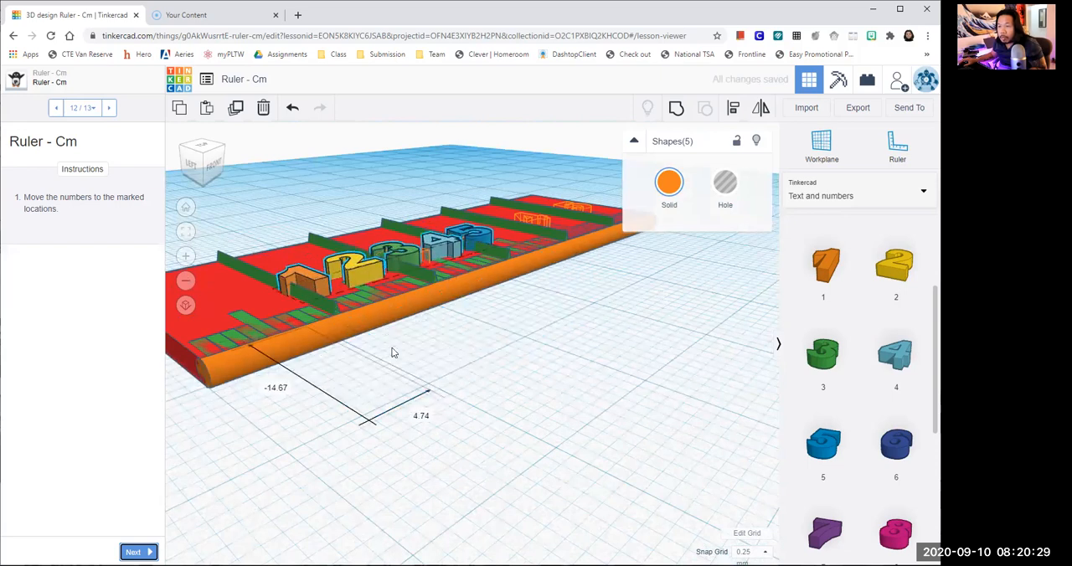
scroll(536, 402, "up", 2)
scroll(553, 440, "up", 2)
right_click_drag(554, 440, 452, 389)
right_click_drag(541, 341, 503, 358)
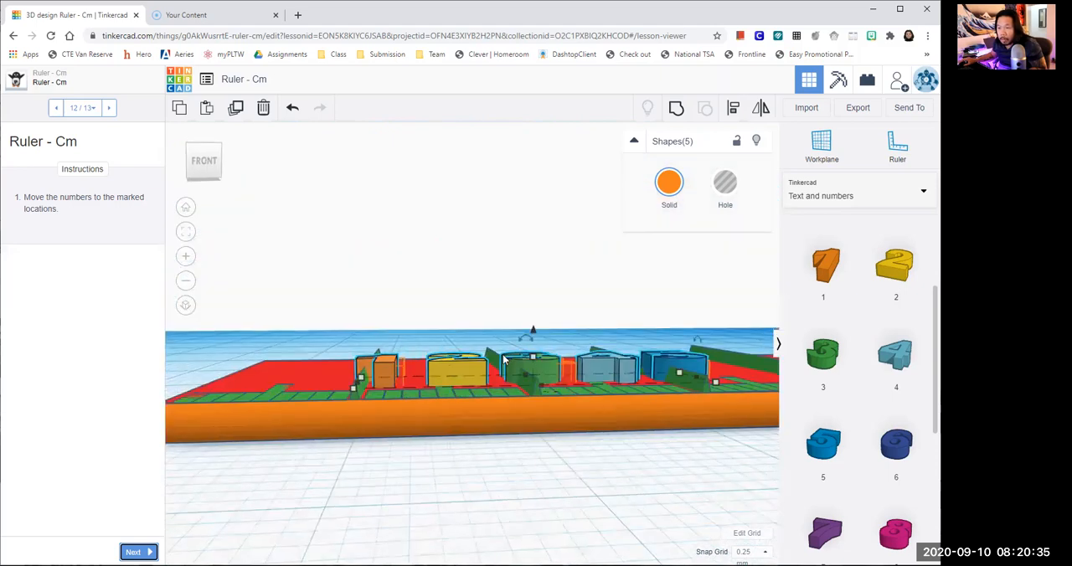
scroll(503, 354, "up", 2)
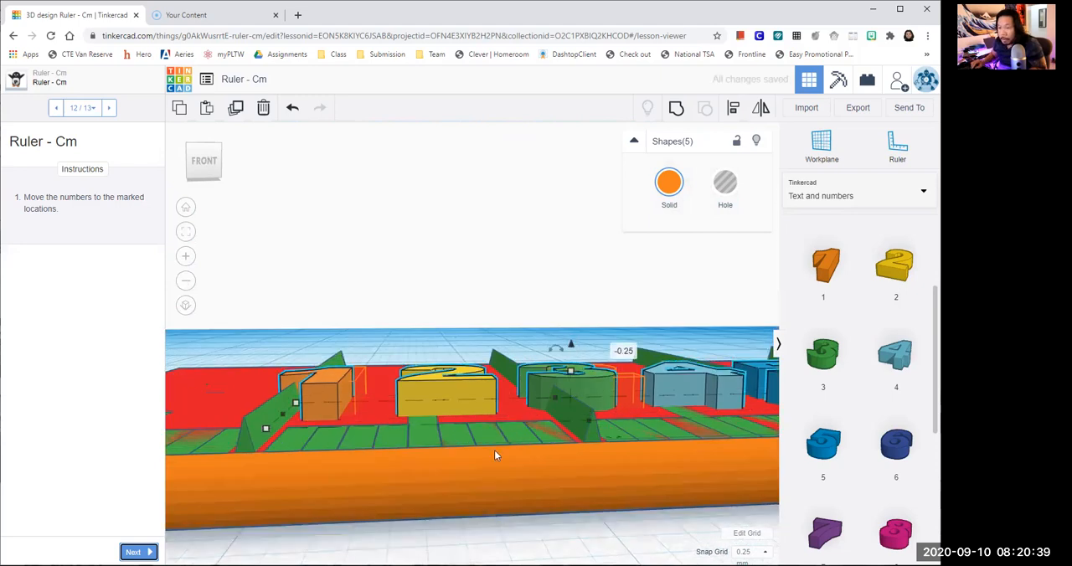
- Nudge the five numbers along and across the plate until the 1 sits in its marked outline, and deselect them
key("Right")
key("Right")
key("Right")
key("Left")
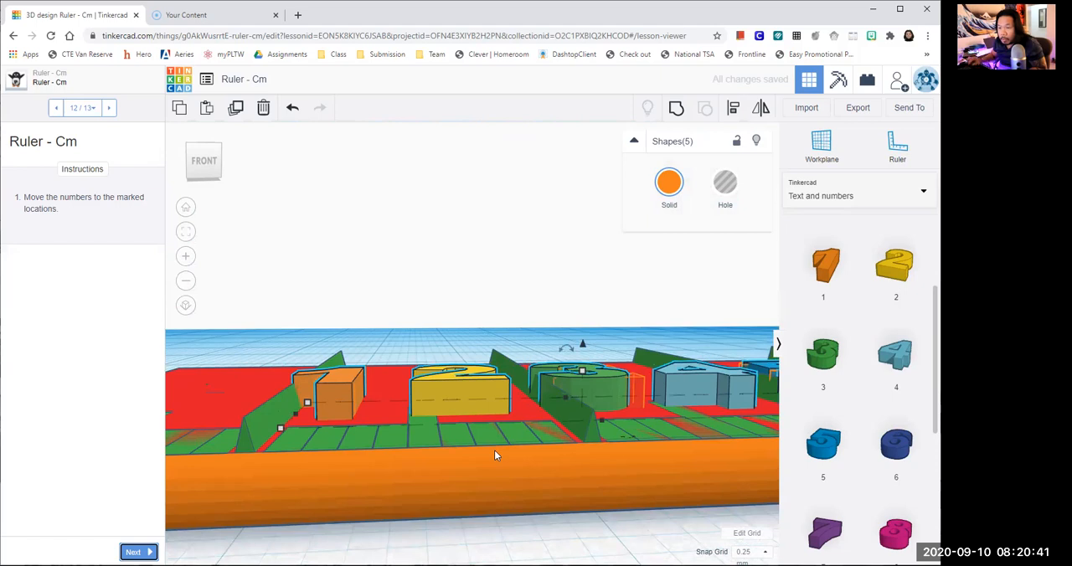
key("Up")
key("Right")
key("Left")
right_click_drag(446, 320, 396, 410)
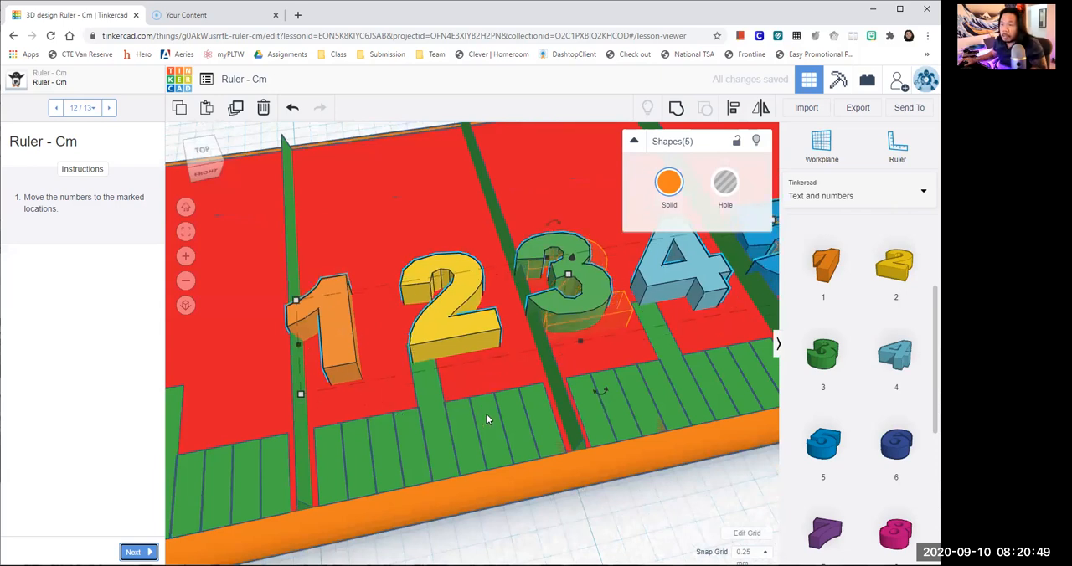
scroll(486, 414, "down", 3)
scroll(467, 513, "down", 1)
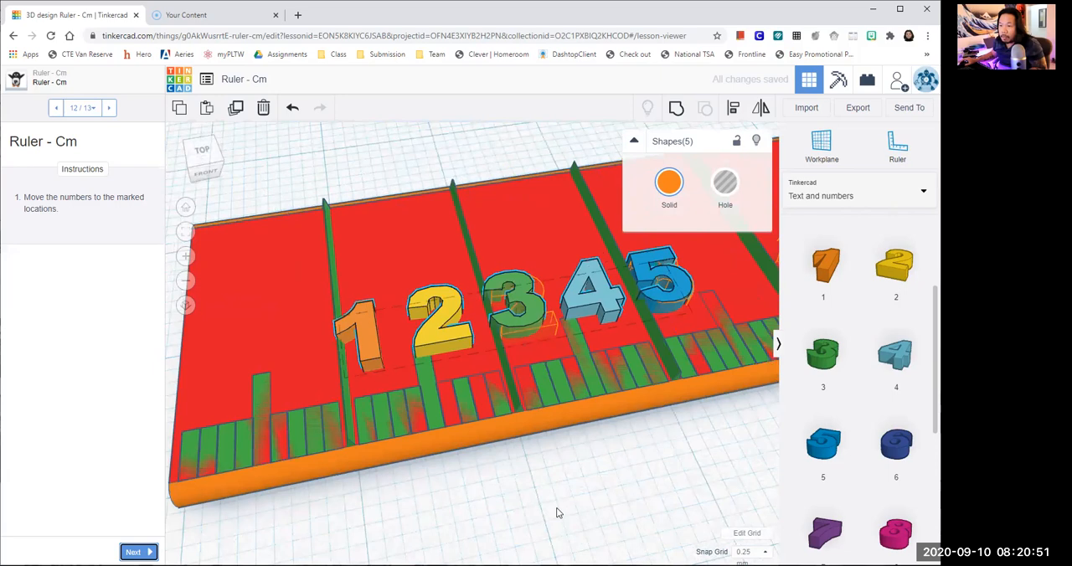
scroll(599, 484, "down", 1)
left_click(599, 484)
- Move the number 5 along the ruler onto its own marked outline past the fifth centimetre line
scroll(539, 294, "down", 1)
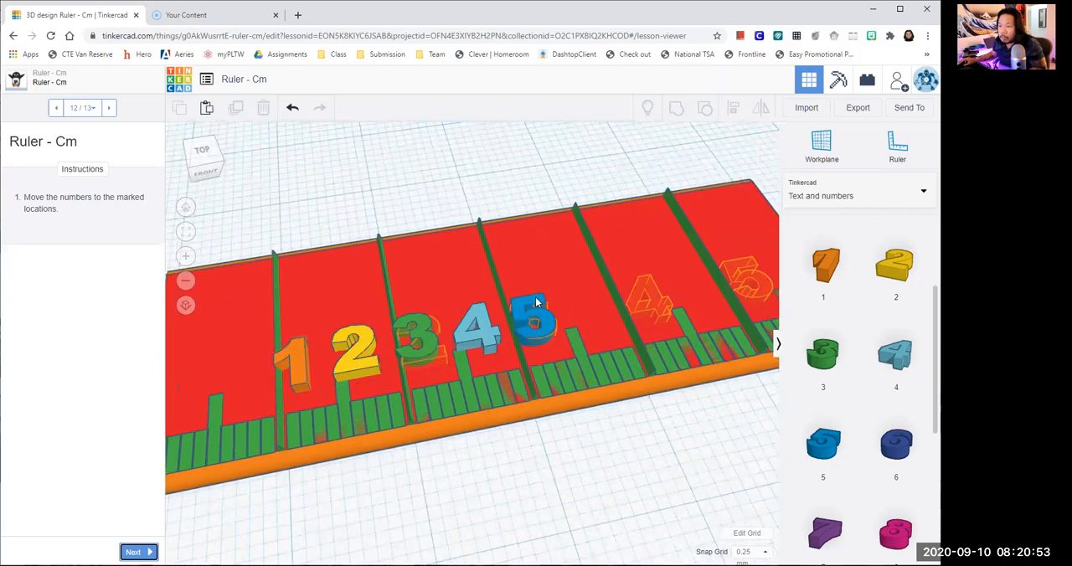
left_click(512, 247)
left_click(496, 175)
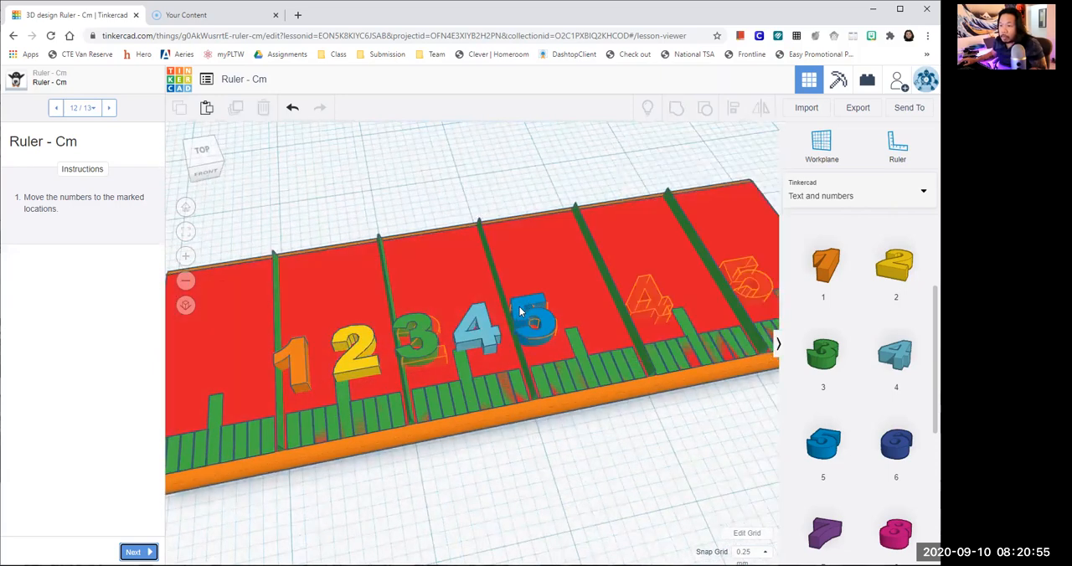
left_click(519, 310)
left_click_drag(519, 311, 521, 313)
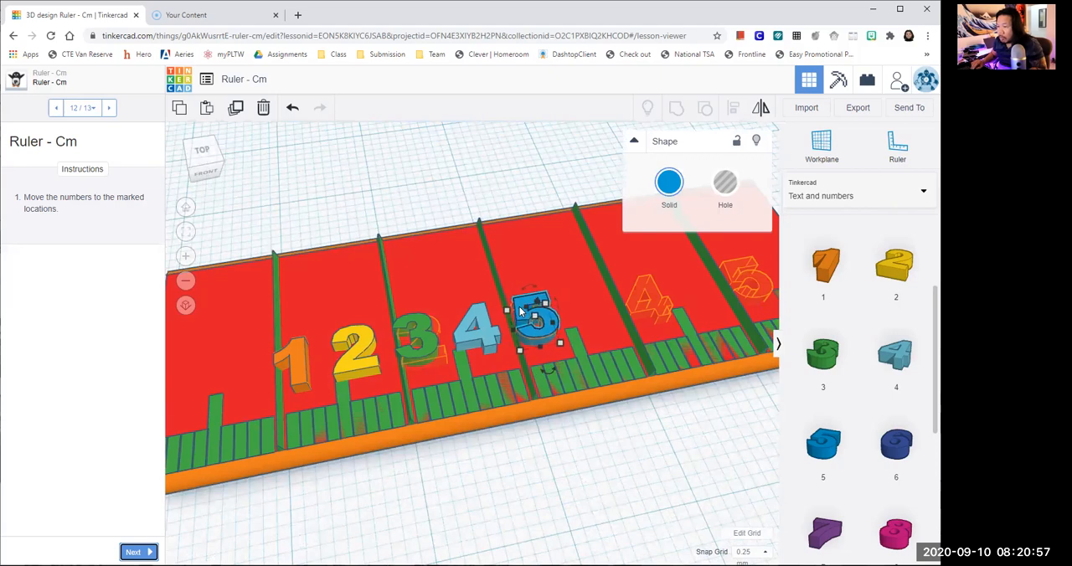
key("shift+Right")
key("shift+Right")
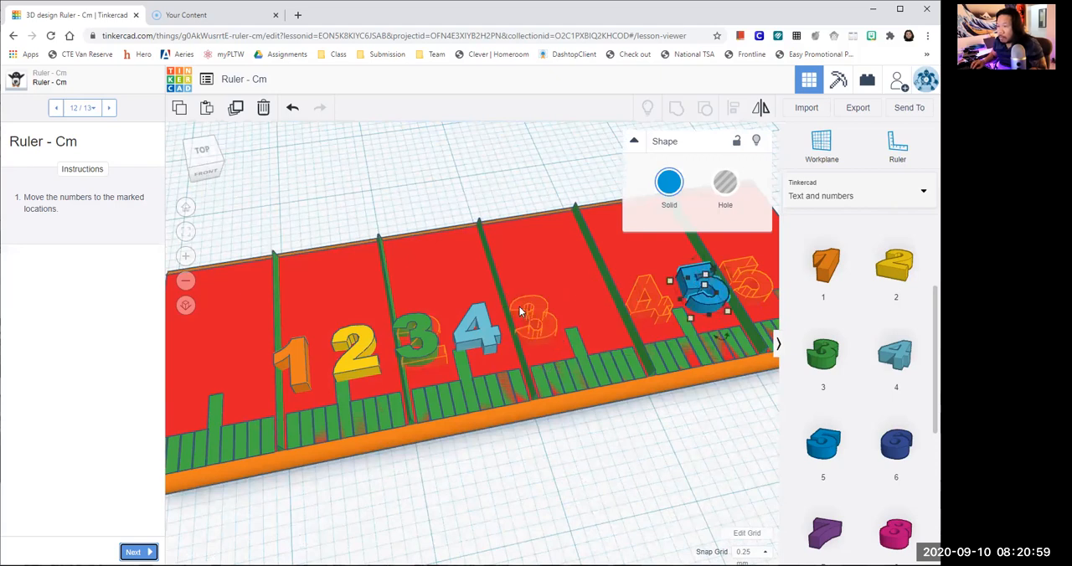
key("shift+Right")
key("Left")
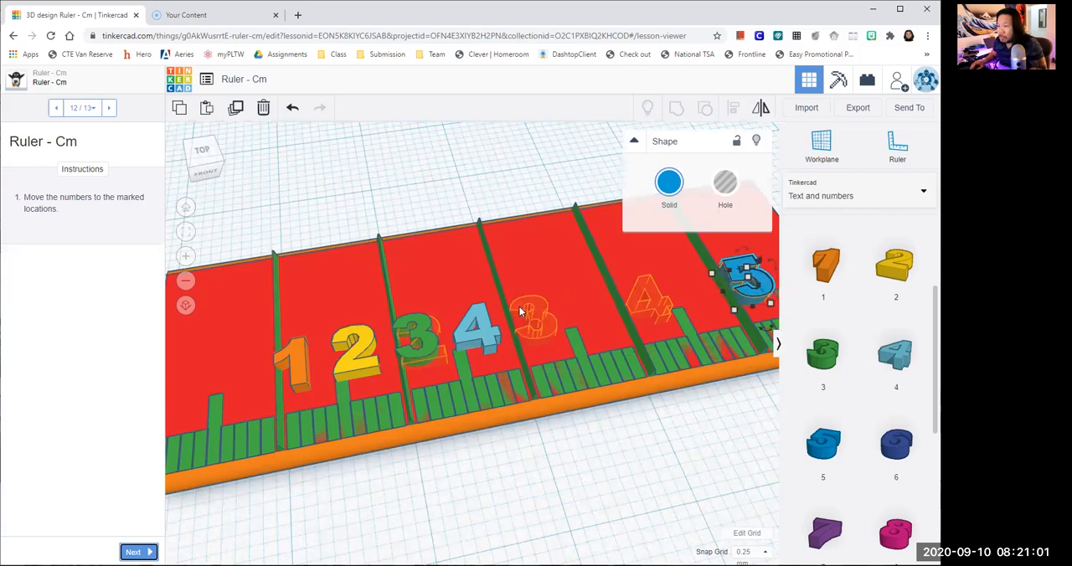
key("Right")
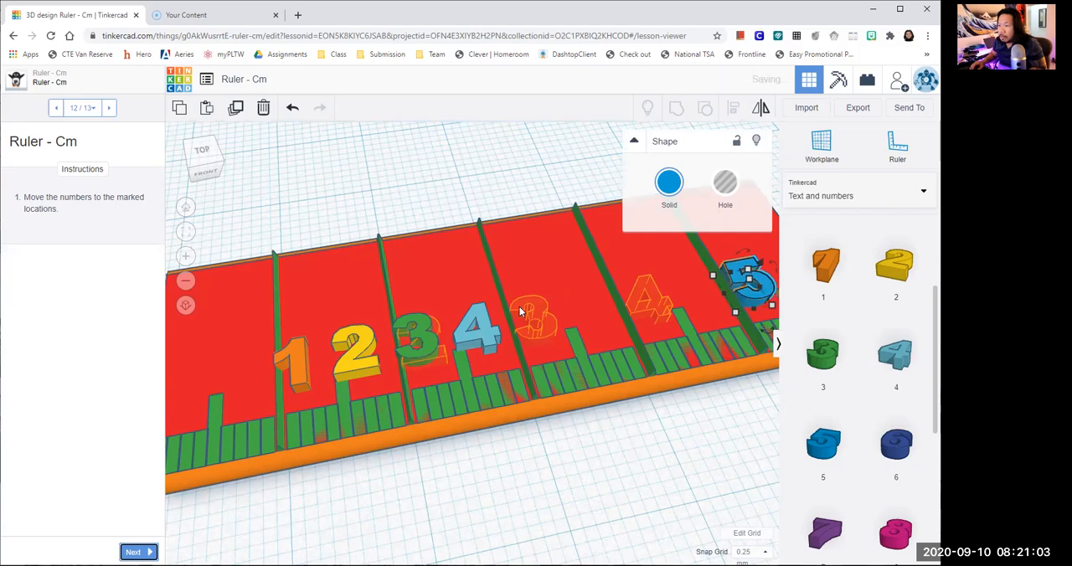
- Move the number 4 along the ruler onto its own marked outline past the fourth centimetre line
left_click(468, 327)
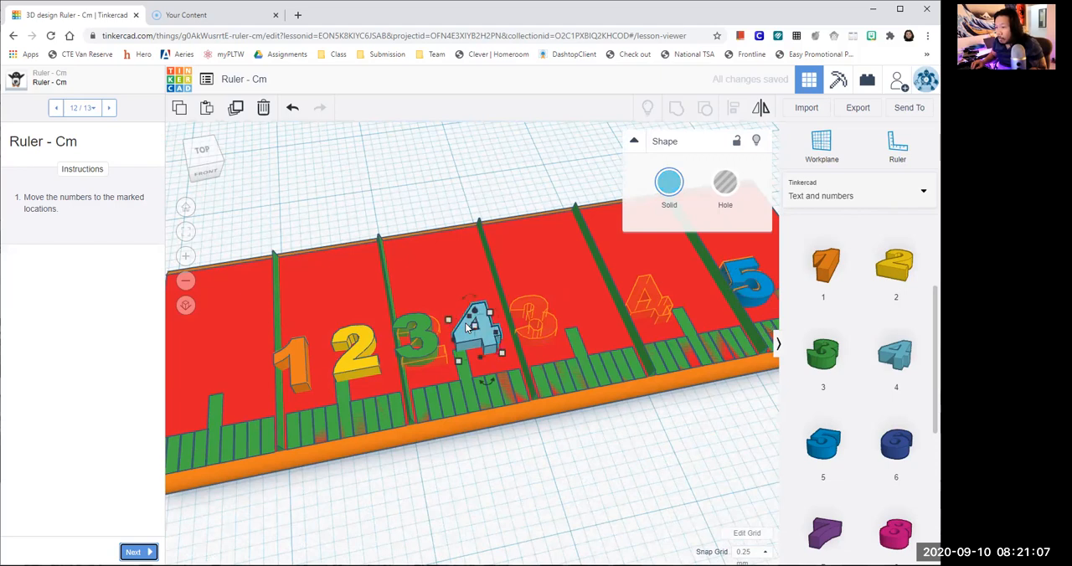
key("shift+Right")
key("shift+Right")
key("shift+Right")
key("shift+Right")
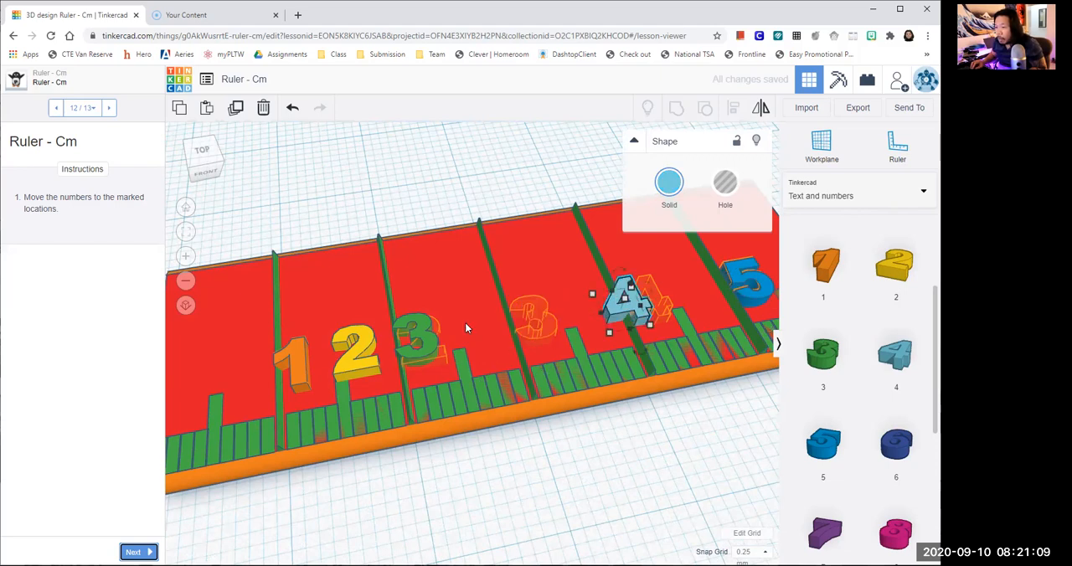
key("Right")
key("Right")
key("Down")
key("Left")
- Move the number 3 along the ruler onto its own marked outline past the third centimetre line
left_click(428, 337)
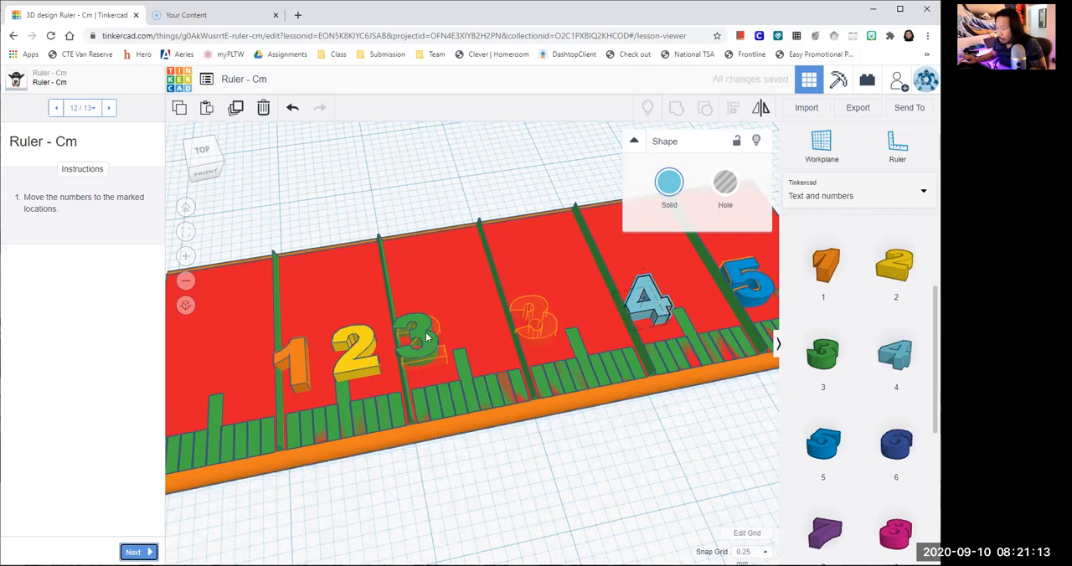
left_click(427, 337)
key("Right")
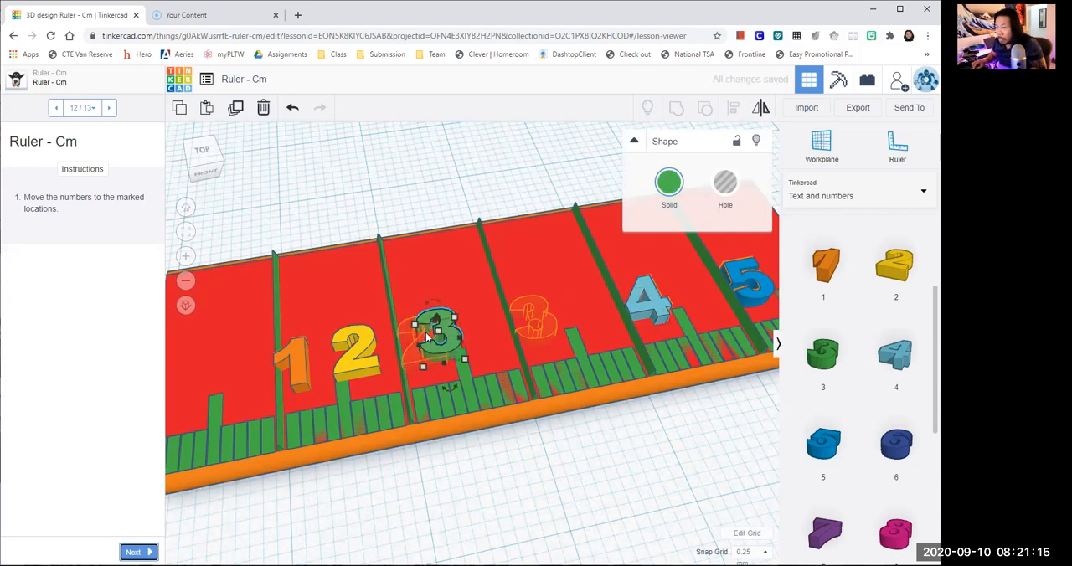
key("Right")
key("Right")
key("Right")
key("Right")
key("Right")
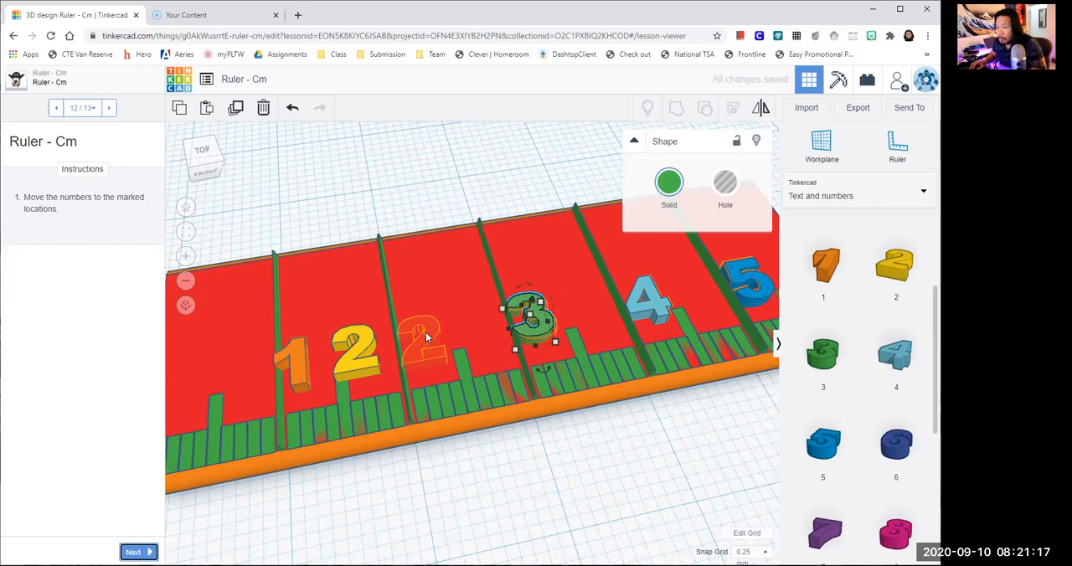
key("Right")
key("Down")
- Move the number 2 along the ruler onto its marked outline at the second centimetre line, and deselect it
left_click(355, 366)
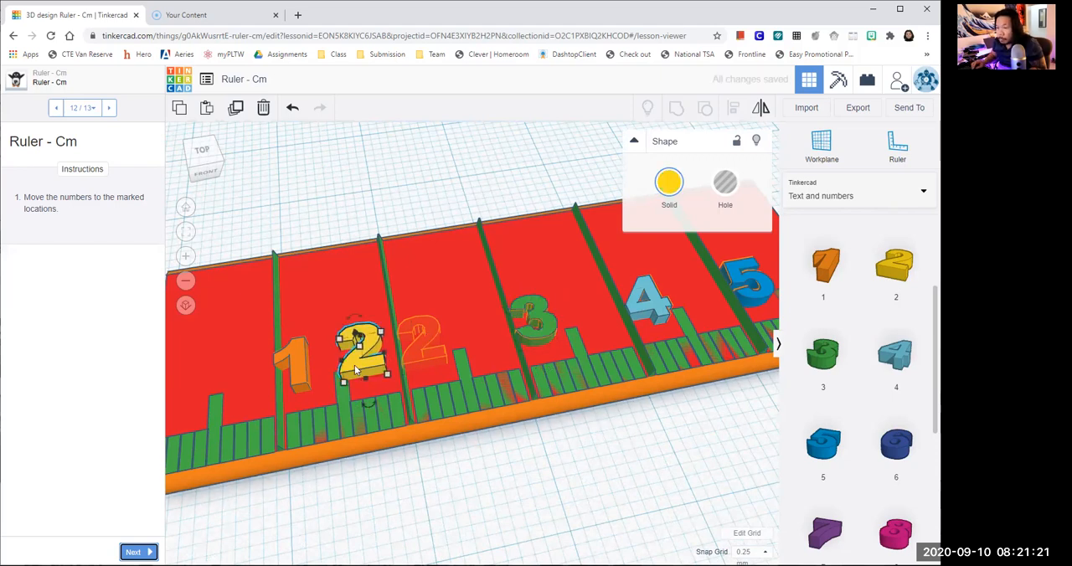
key("Right")
key("Right")
key("Right")
key("Right")
key("Right")
key("Right")
key("Right")
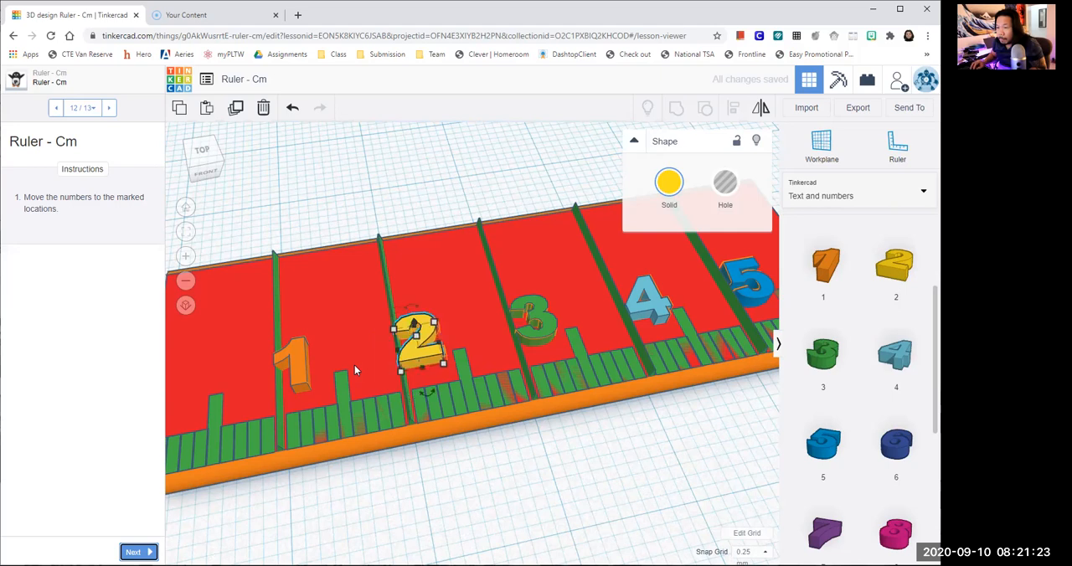
key("Right")
key("Left")
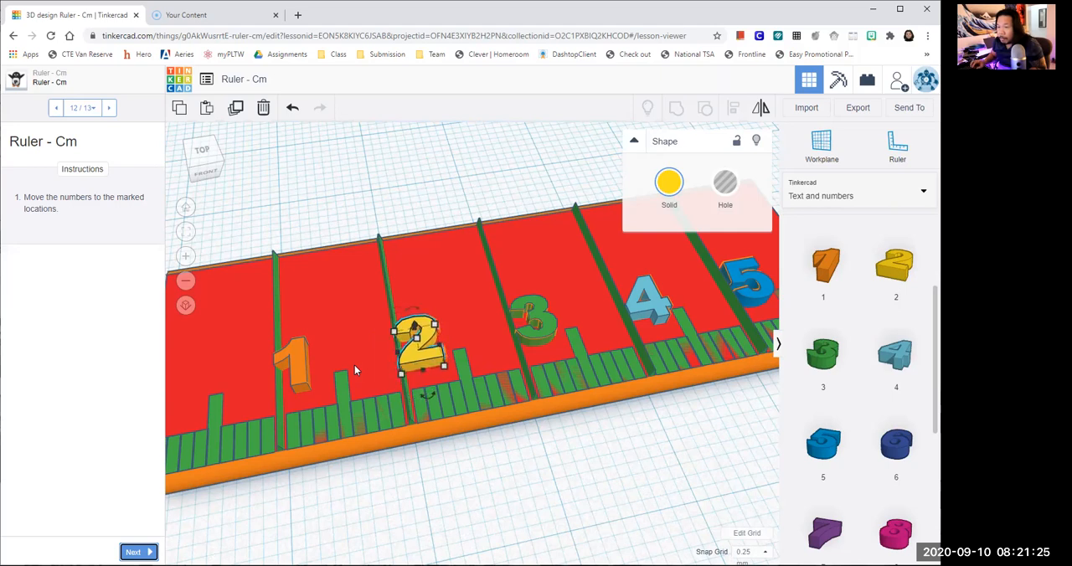
key("Right")
left_click(446, 483)
- Nudge the number 5 across the plate, away from the tick marks, to line it up with its outline
scroll(447, 476, "up", 1)
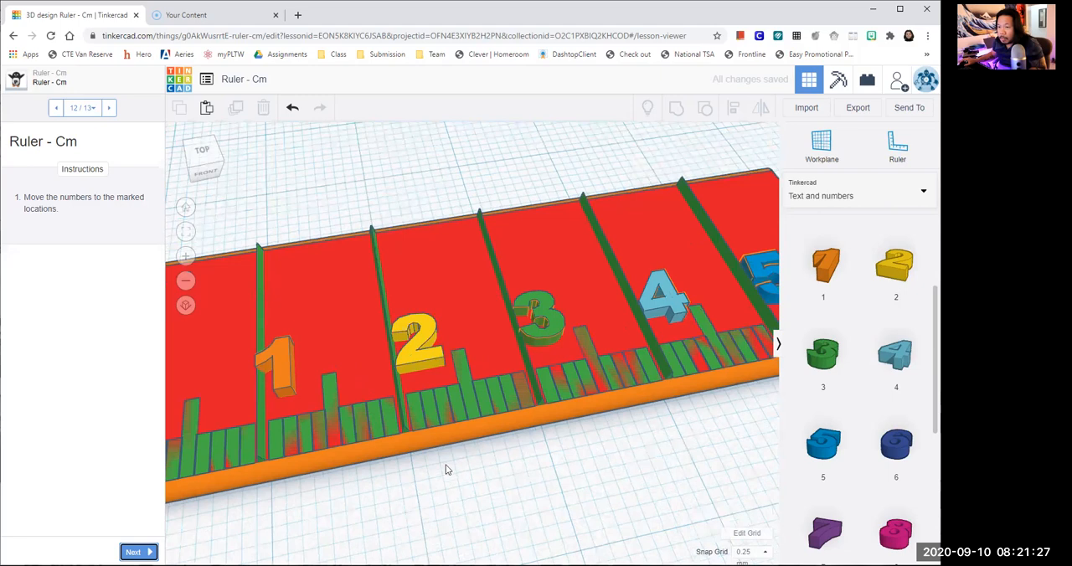
scroll(432, 422, "up", 2)
right_click_drag(441, 417, 452, 437)
right_click_drag(352, 431, 550, 411)
right_click_drag(469, 430, 591, 312)
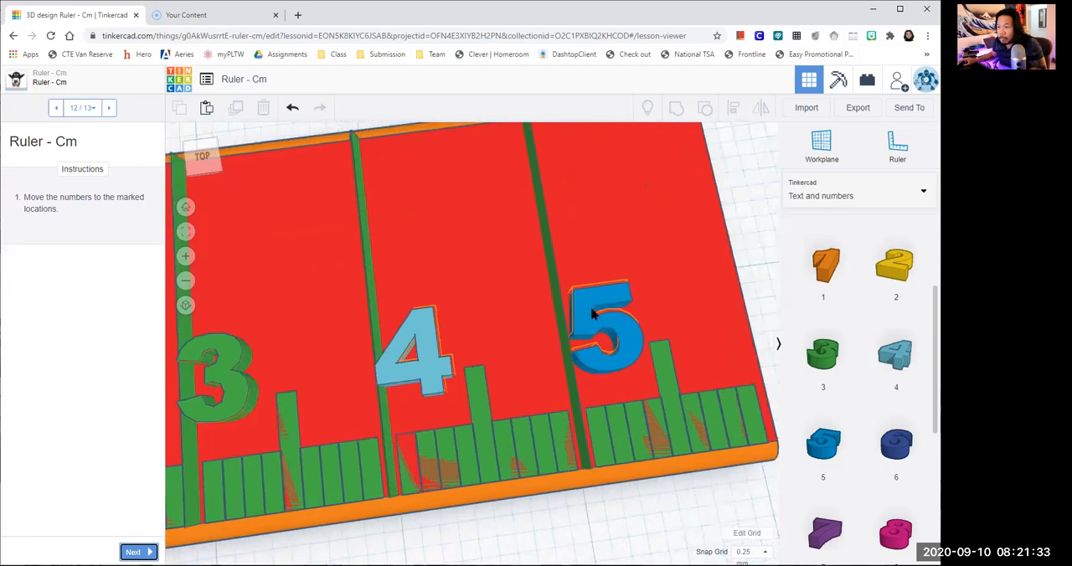
left_click(591, 313)
key("Up")
key("Down")
key("Up")
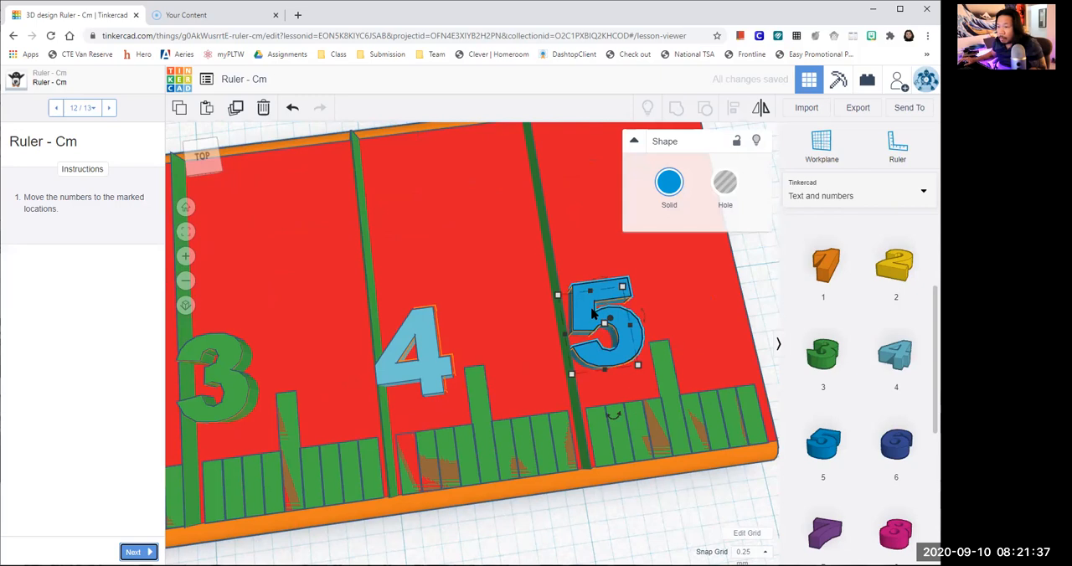
- Try nudging the number 4 further along the ruler, compare it with its outline from a lower angle, and nudge it back
scroll(418, 343, "up", 2)
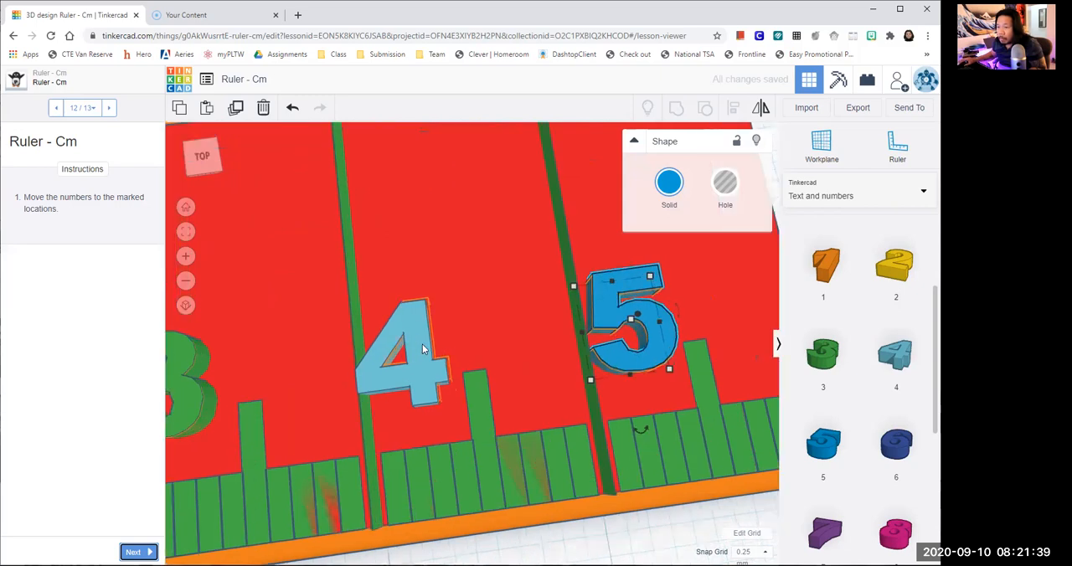
left_click(423, 350)
key("Right")
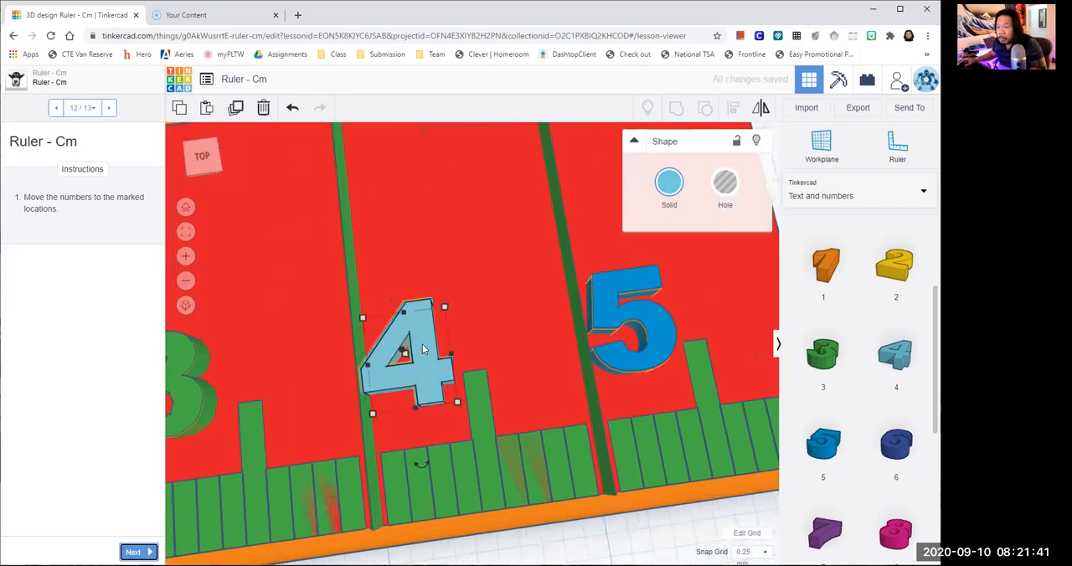
right_click_drag(433, 313, 446, 278)
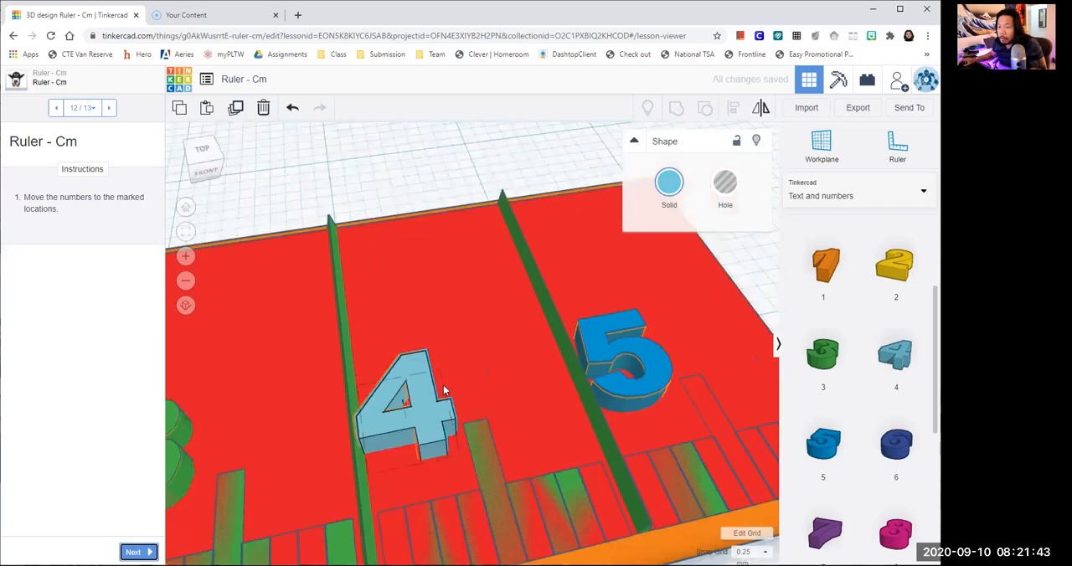
right_click_drag(445, 390, 422, 433)
left_click(417, 428)
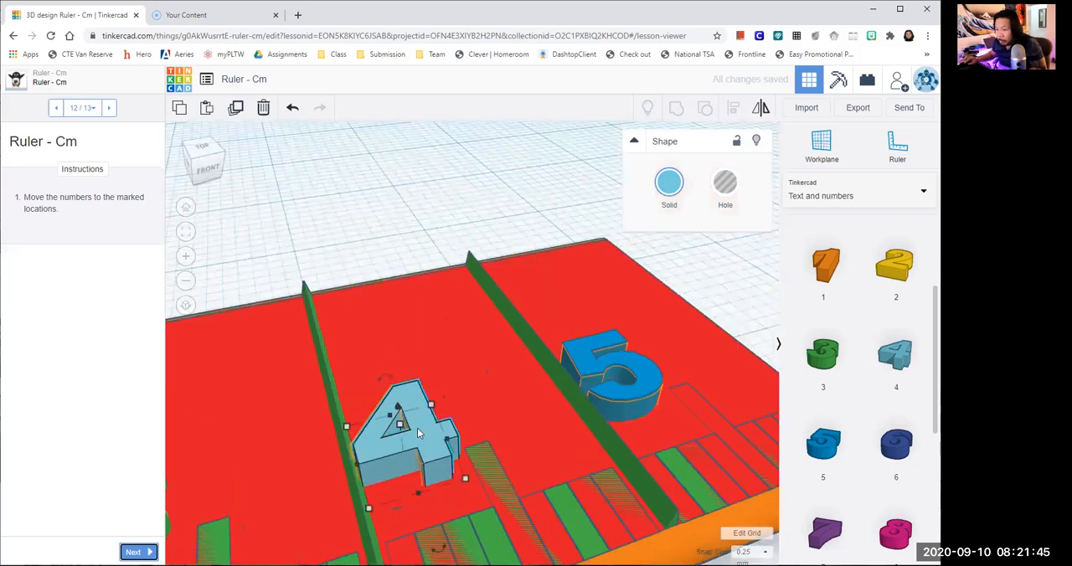
key("Left")
- Try nudging the number 5 towards the tick marks and back against its outline, and deselect it
left_click(651, 397)
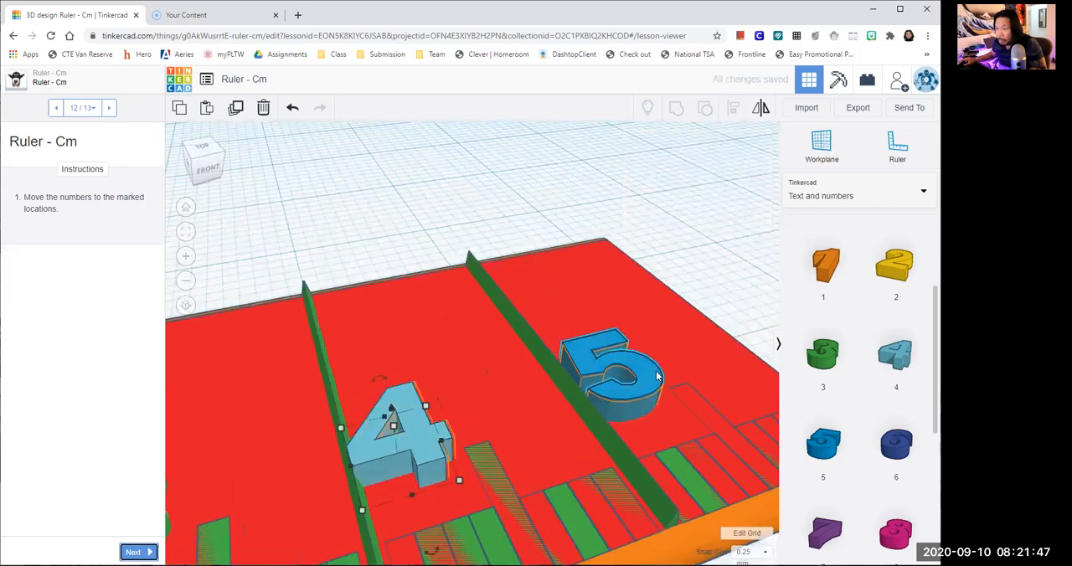
key("Down")
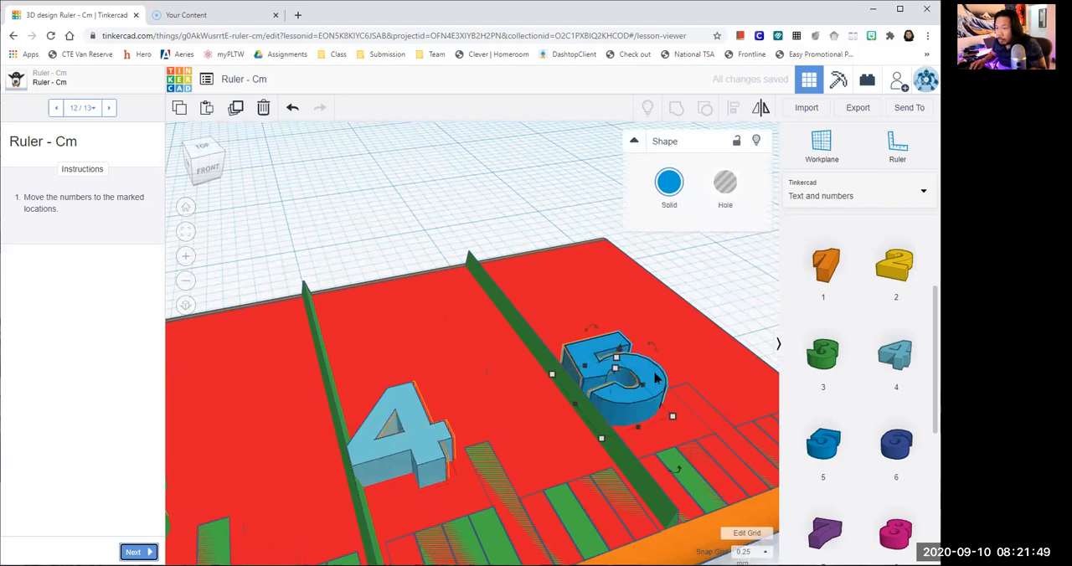
key("Up")
key("Up")
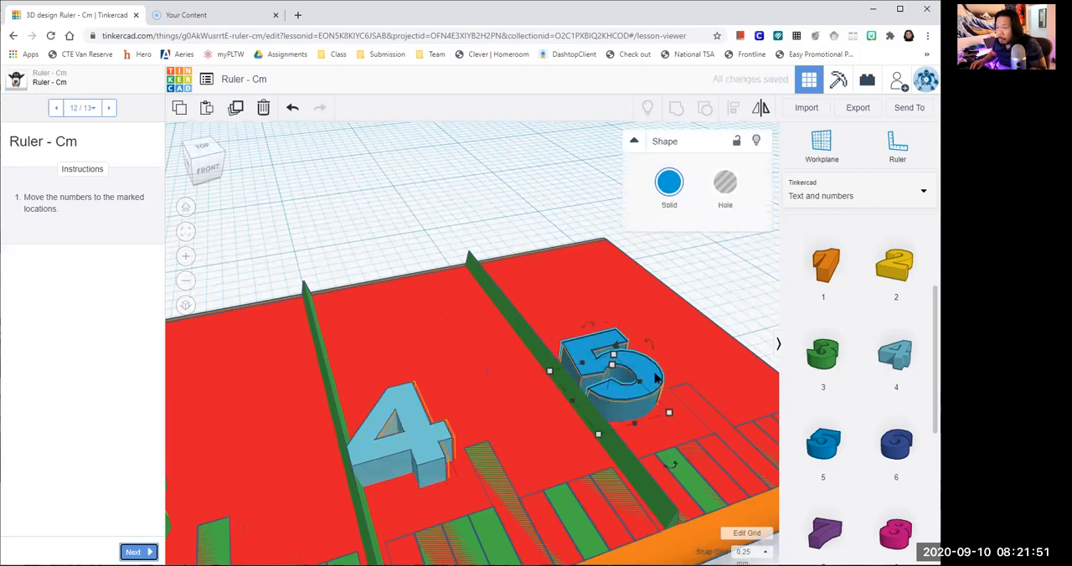
left_click(747, 280)
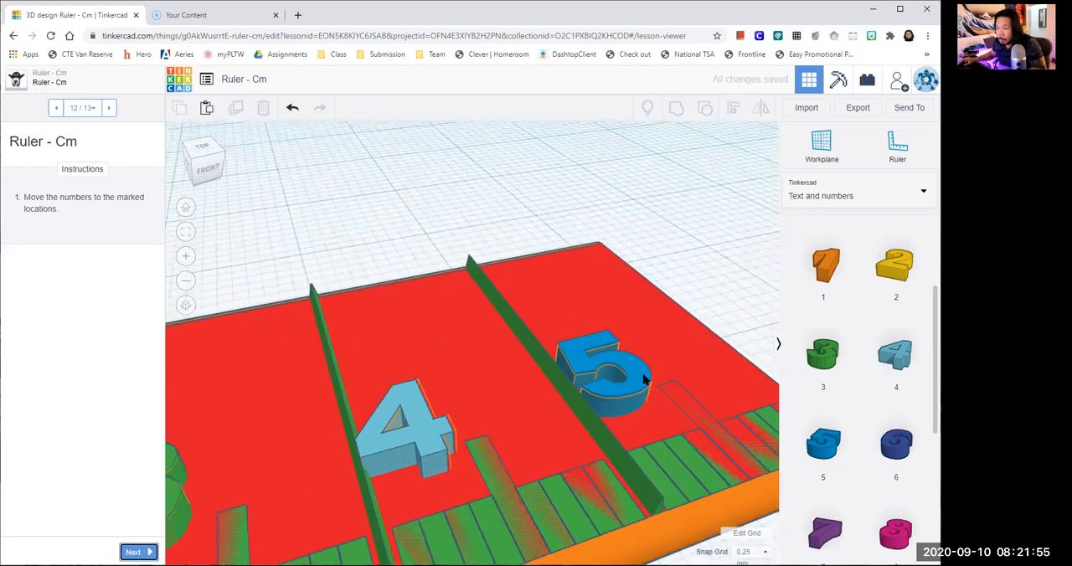
- Adjust the number 5's footprint from its corner and nudge it to fit its marked outline
left_click(643, 378)
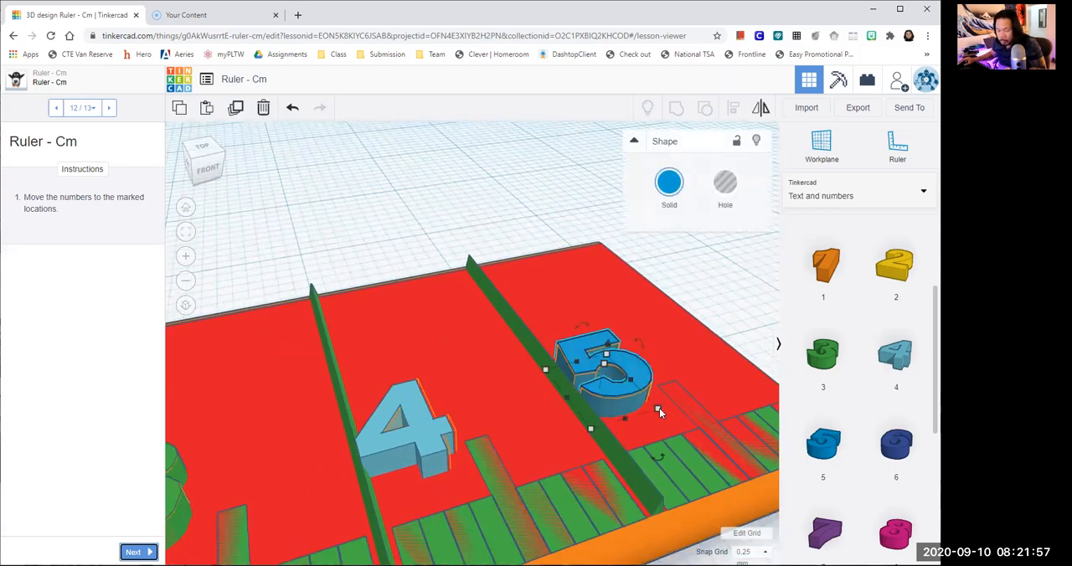
mouse_move(657, 408)
left_click_drag(658, 408, 654, 407)
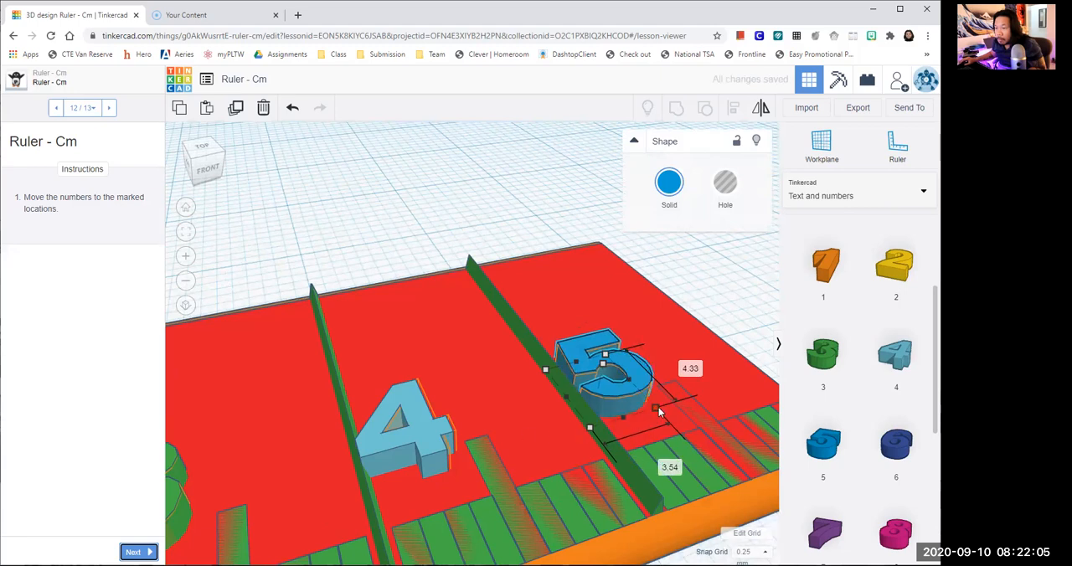
left_click_drag(658, 408, 651, 410, "shift")
key("Down")
key("Up")
key("Right")
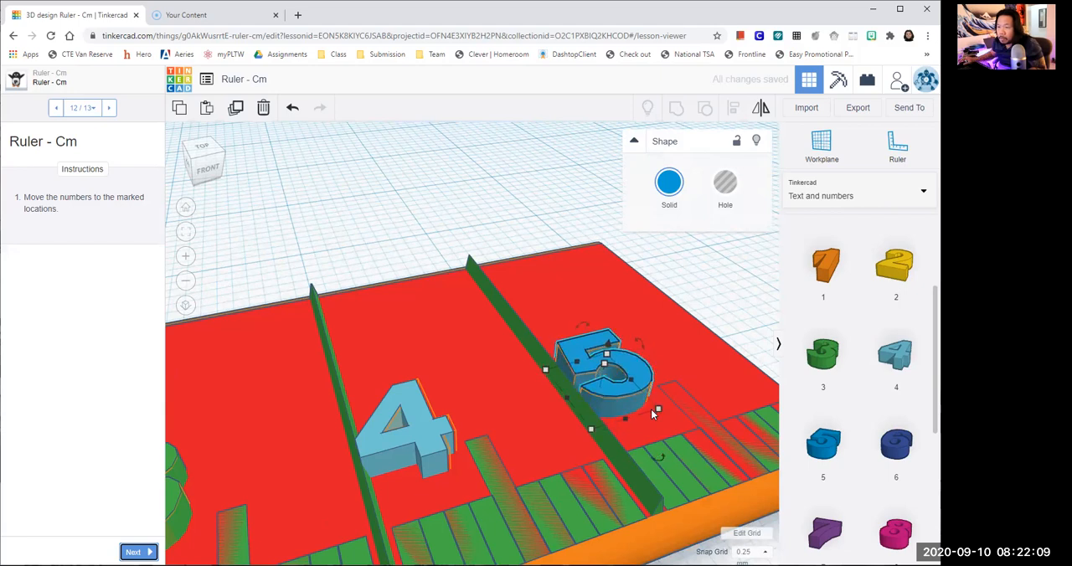
- Nudge the number 4 against its outline, resize its footprint to about 3.99 by 4.64 mm, and deselect it
left_click(414, 422)
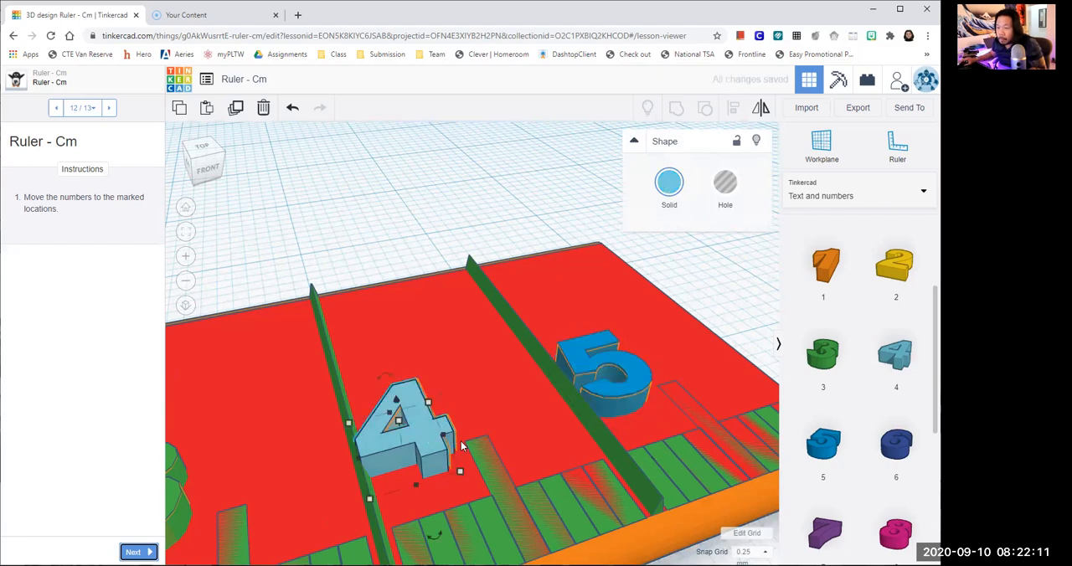
mouse_move(461, 473)
key("Right")
key("Right")
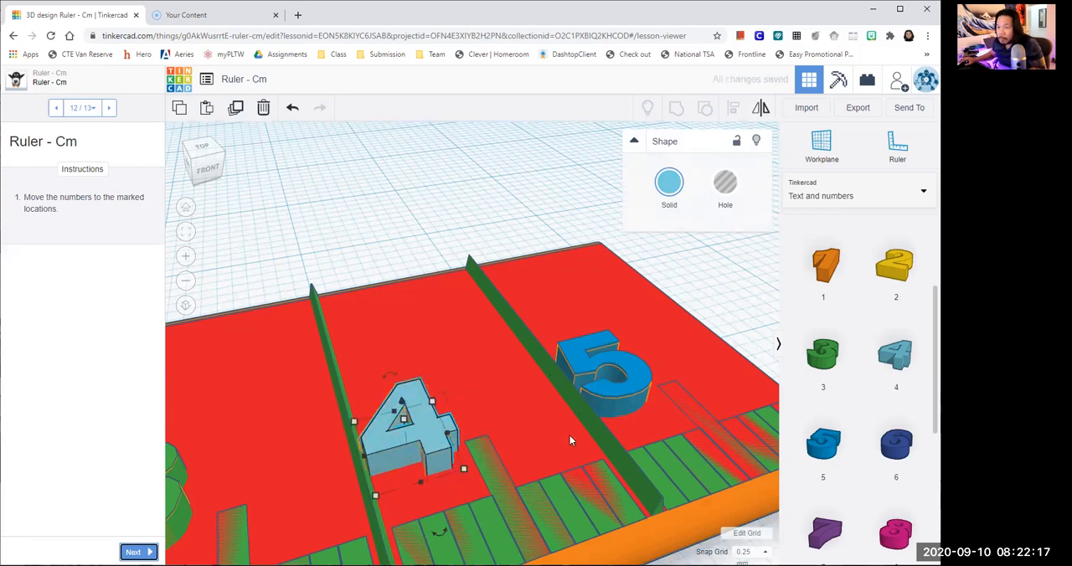
left_click(632, 373)
scroll(404, 470, "up", 1)
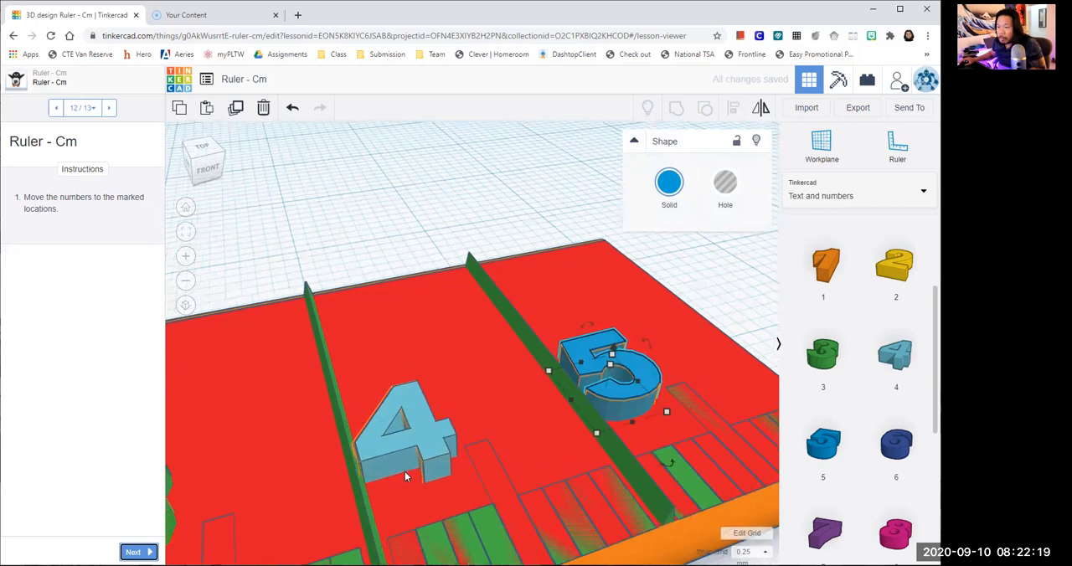
left_click(406, 450)
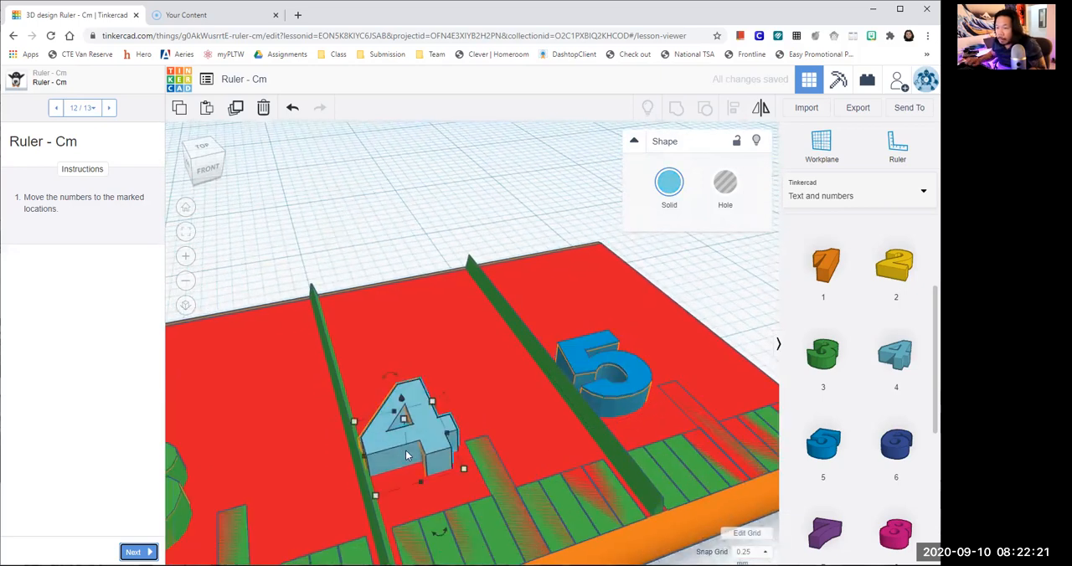
key("Left")
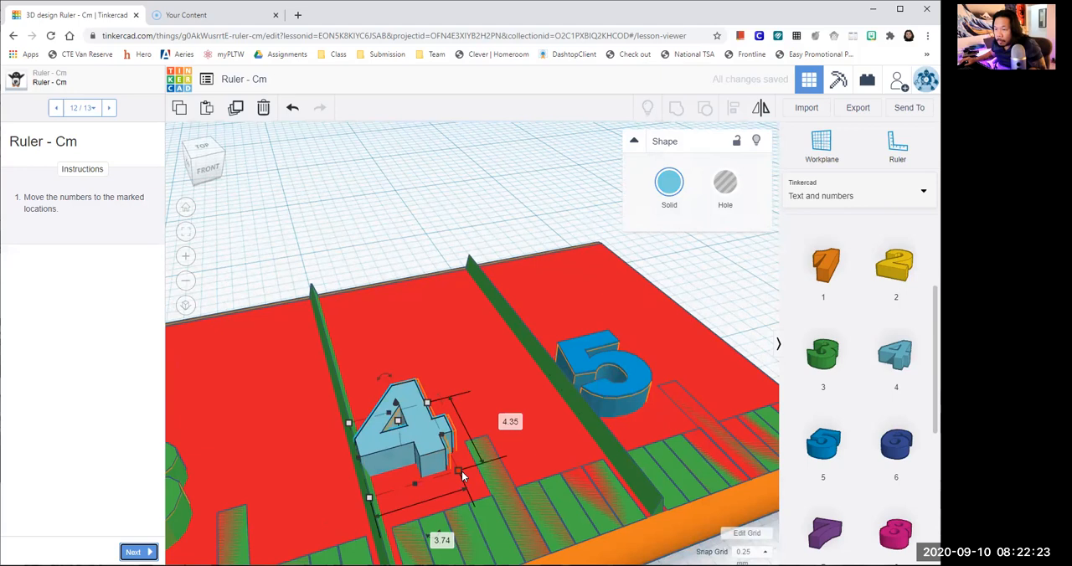
left_click_drag(463, 473, 467, 470, "shift")
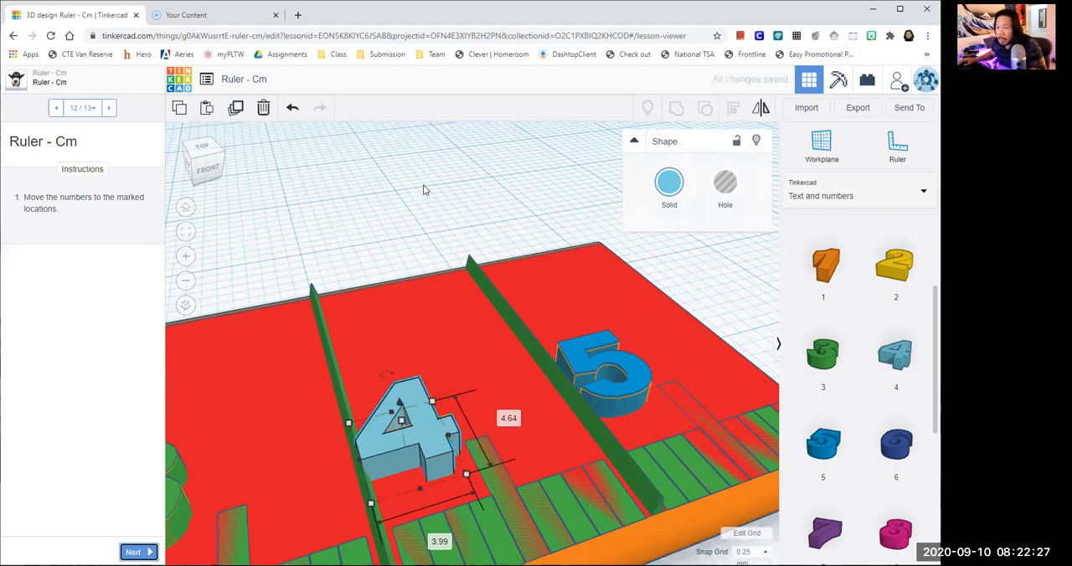
left_click(422, 247)
- Check the placement of the five numbers along the whole ruler and advance the lesson to page 13 of 13
scroll(459, 412, "up", 2)
scroll(459, 412, "down", 5)
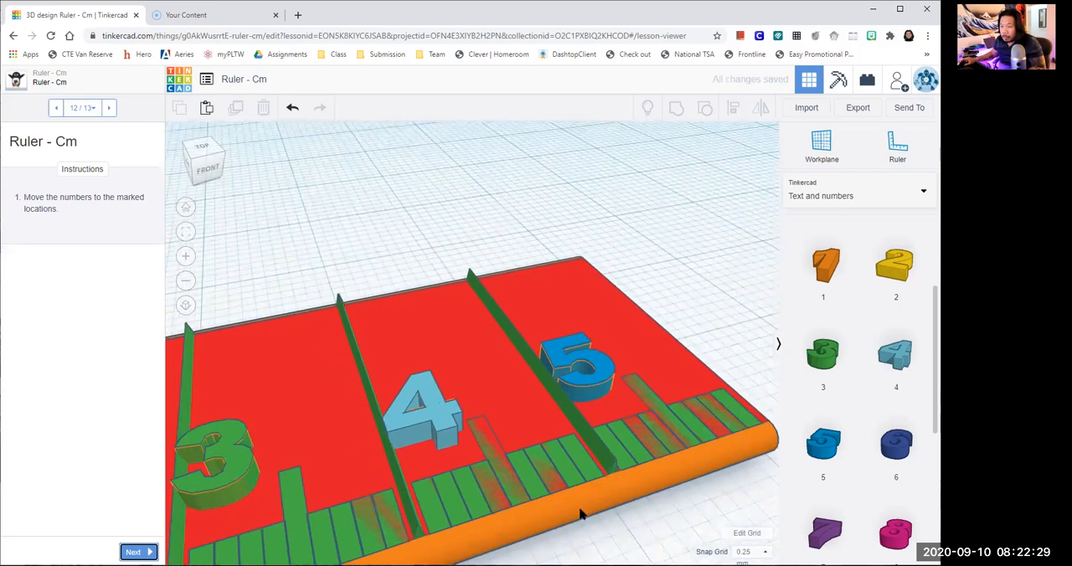
scroll(507, 522, "down", 2)
right_click_drag(508, 524, 403, 511)
middle_click_drag(486, 509, 520, 510)
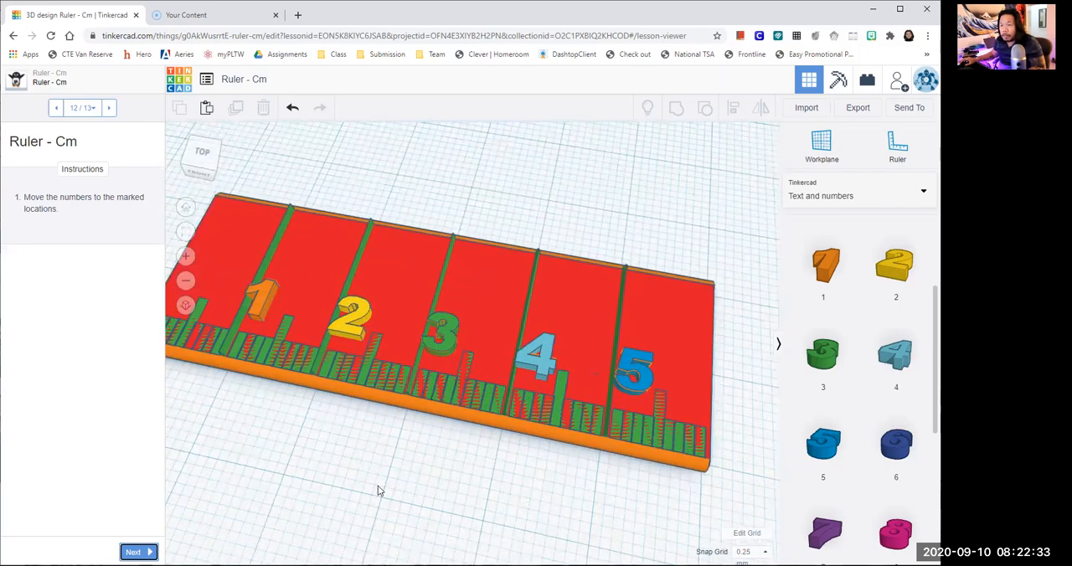
scroll(423, 469, "down", 1)
right_click_drag(394, 476, 456, 462)
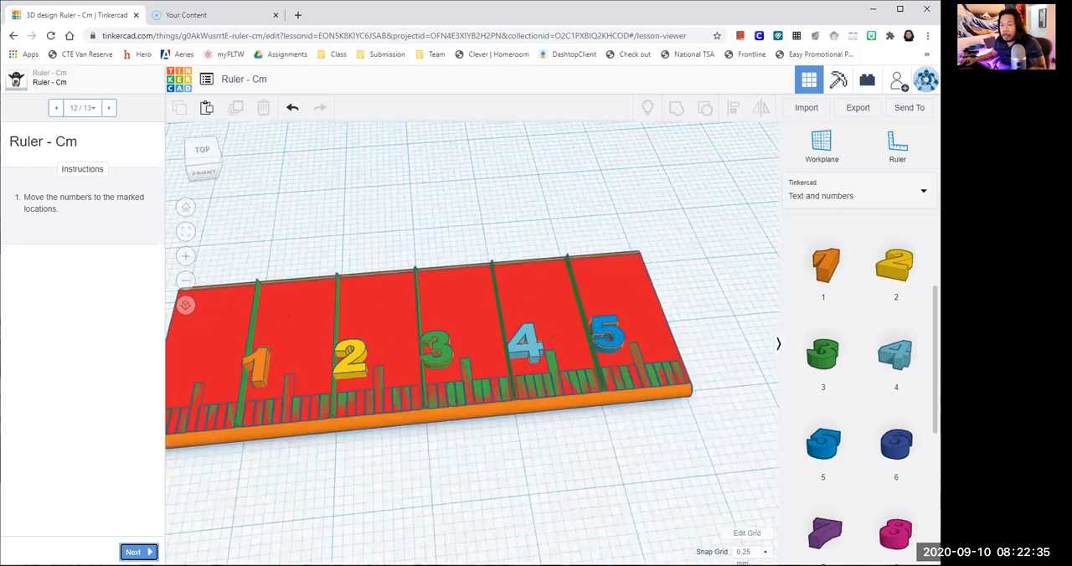
right_click_drag(385, 488, 397, 486)
key("Return")
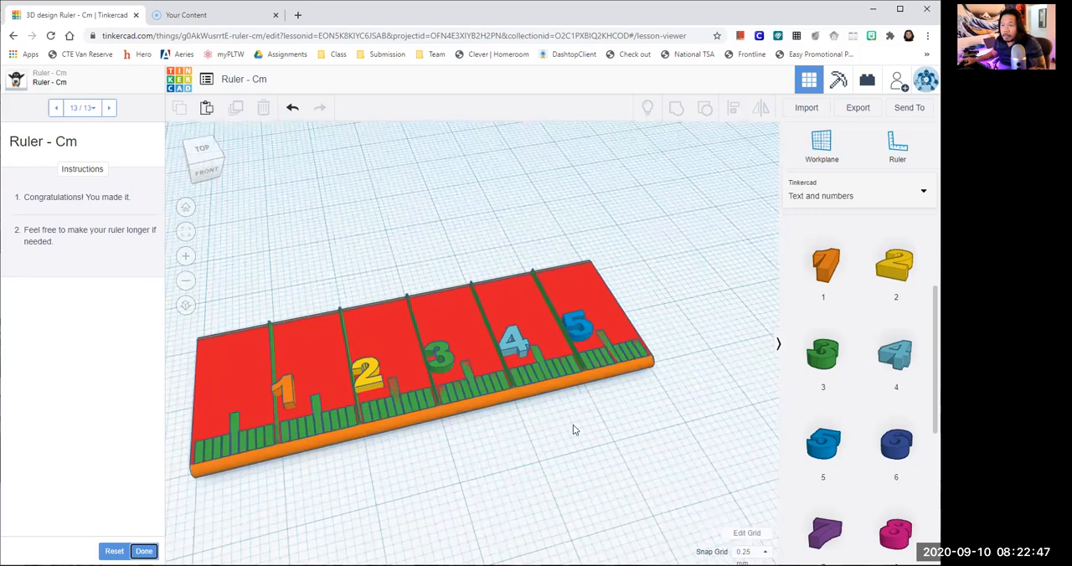
- Select the entire ruler with its five numbers, group all parts into one shape, and deselect it
left_click_drag(231, 275, 680, 419)
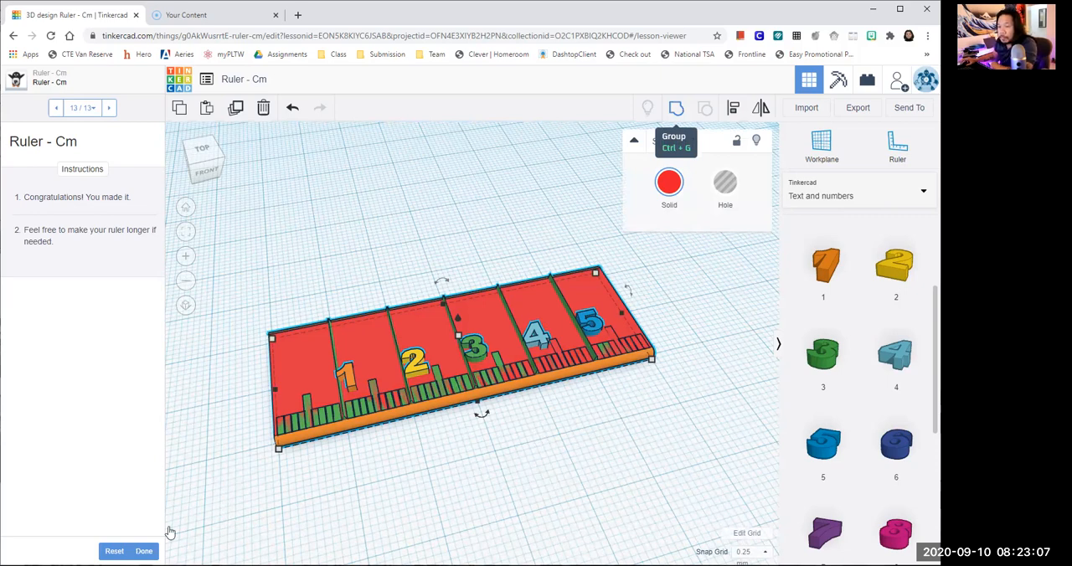
left_click(677, 109)
left_click(644, 381)
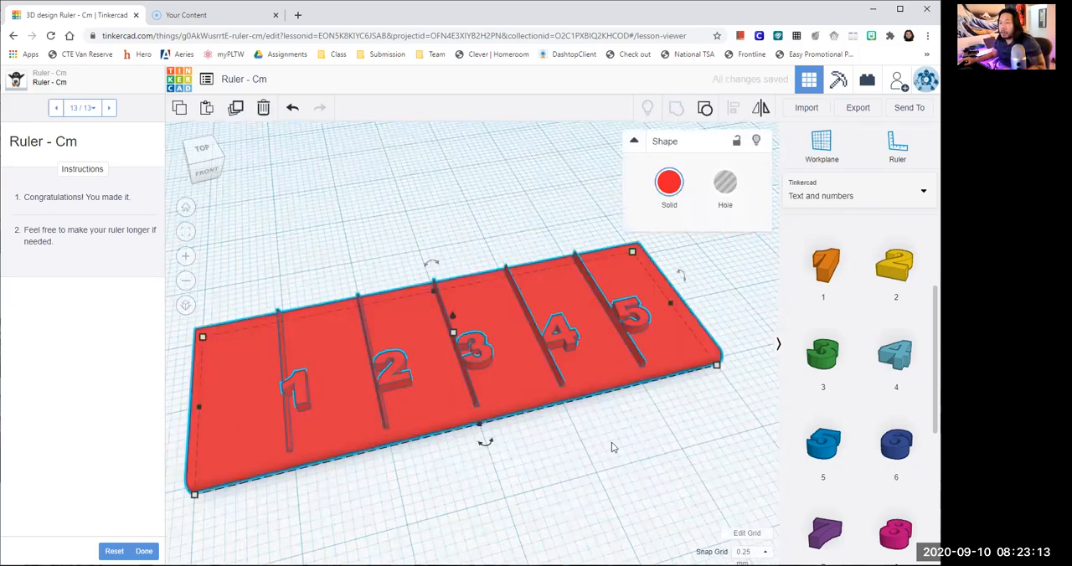
left_click(611, 444)
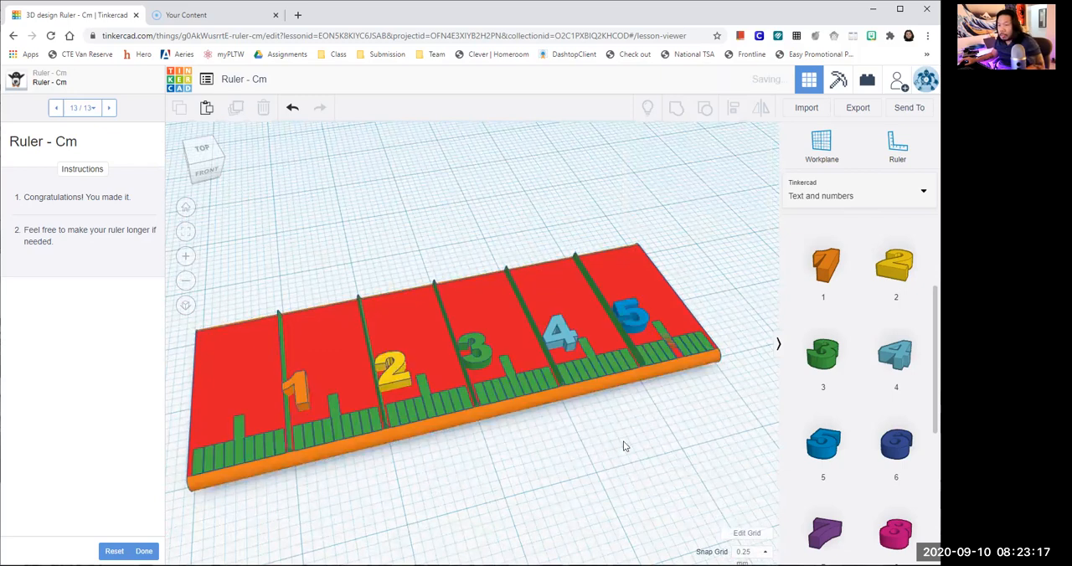
- Undo the grouping of the ruler so its base, tick marks and numbers are separate parts again
key("ctrl+z")
key("ctrl+z")
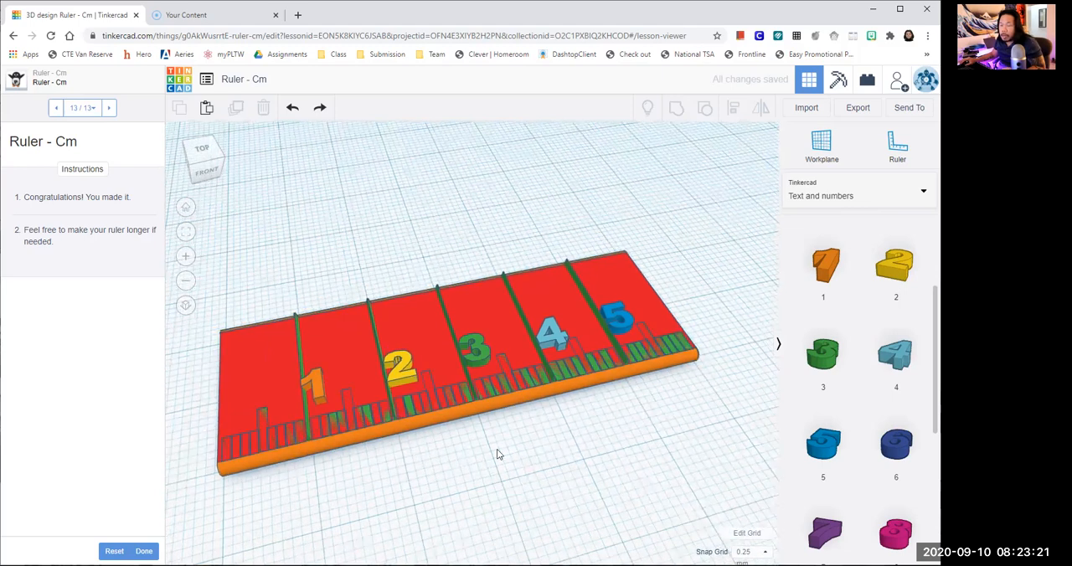
key("ctrl+y")
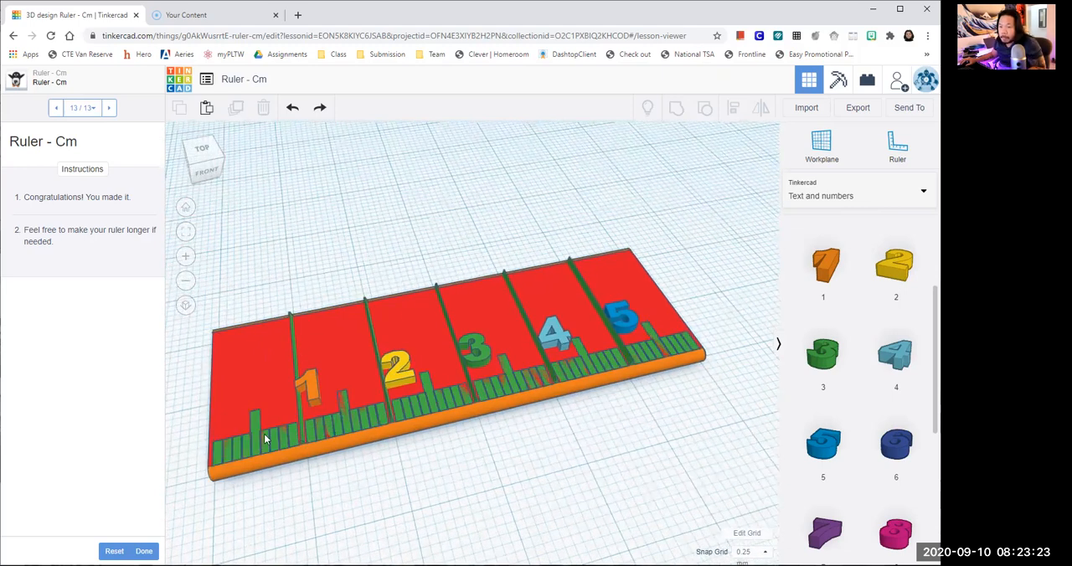
key("ctrl+y")
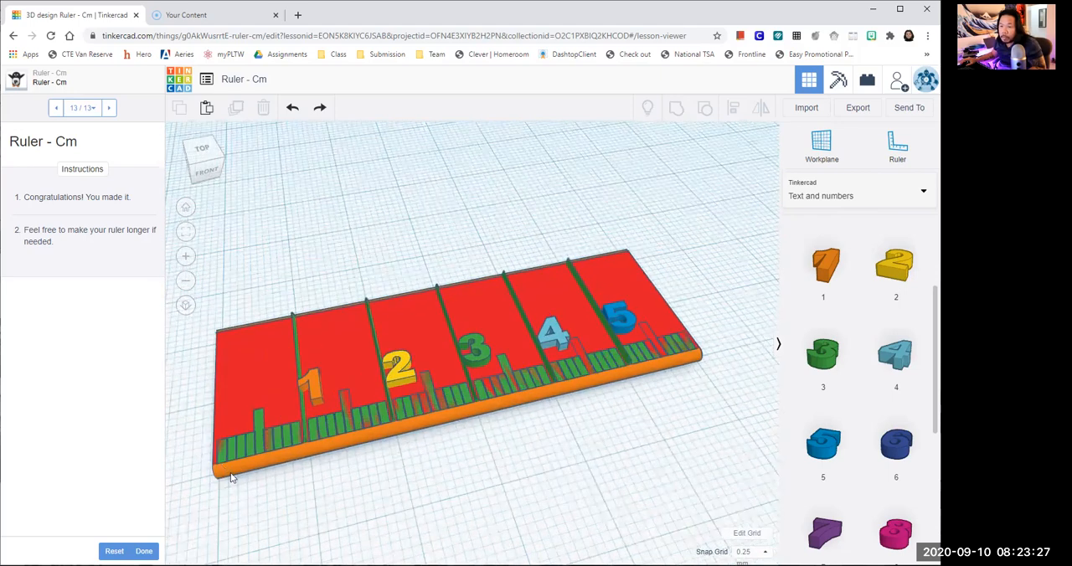
- Examine the tick marks and numbers along the ruler up close, briefly selecting the red base to inspect where it overlaps them
scroll(355, 484, "up", 2)
scroll(508, 440, "up", 2)
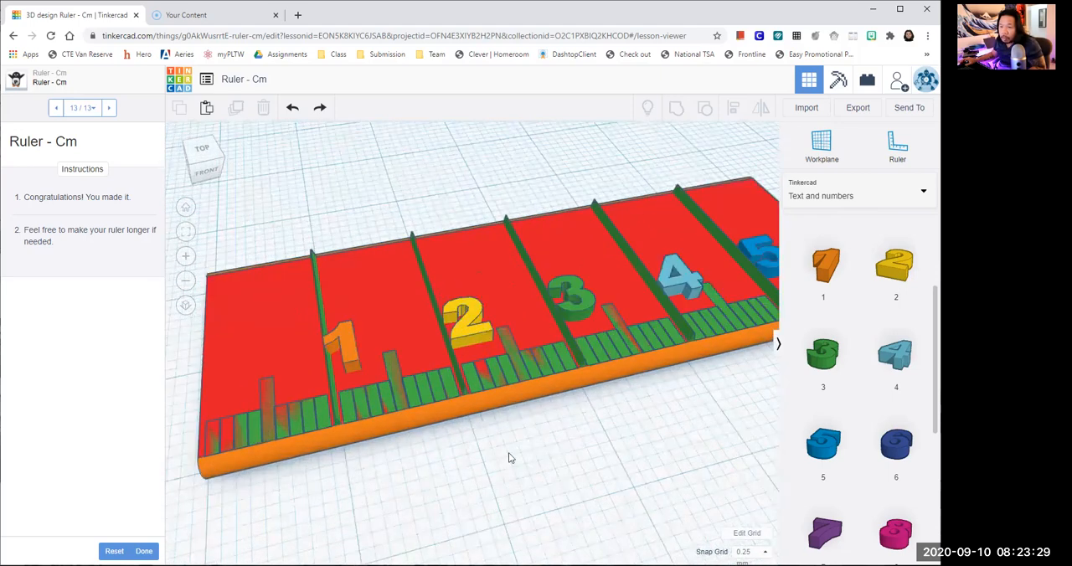
right_click_drag(227, 431, 216, 436)
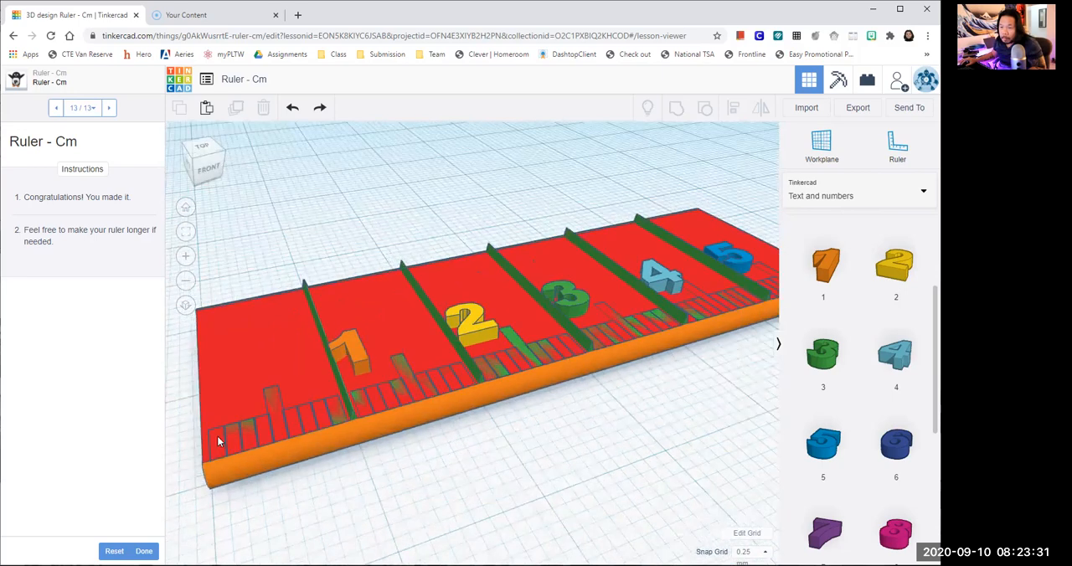
left_click(225, 448)
left_click(304, 495)
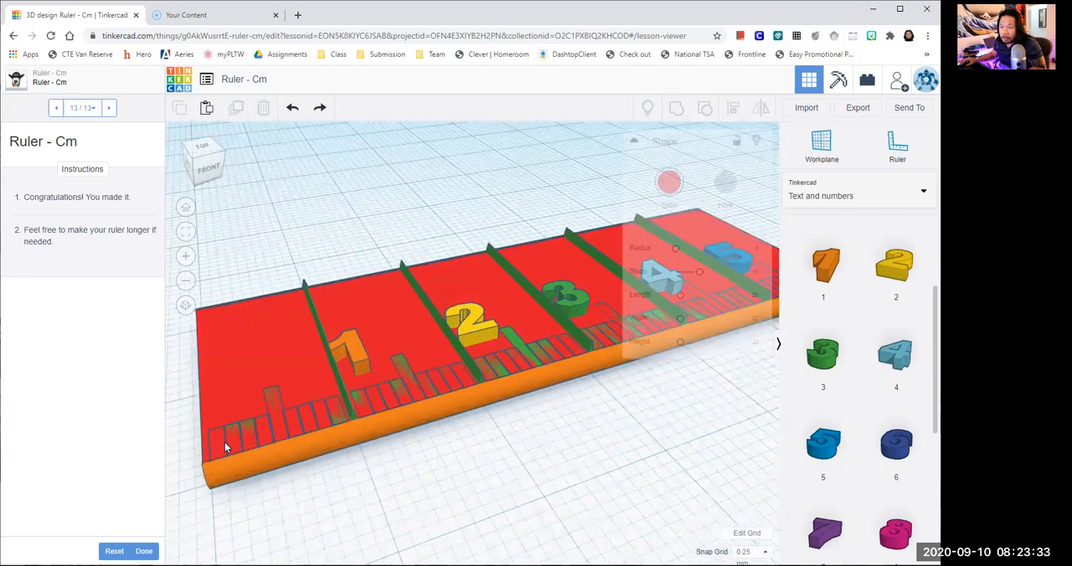
left_click(229, 440)
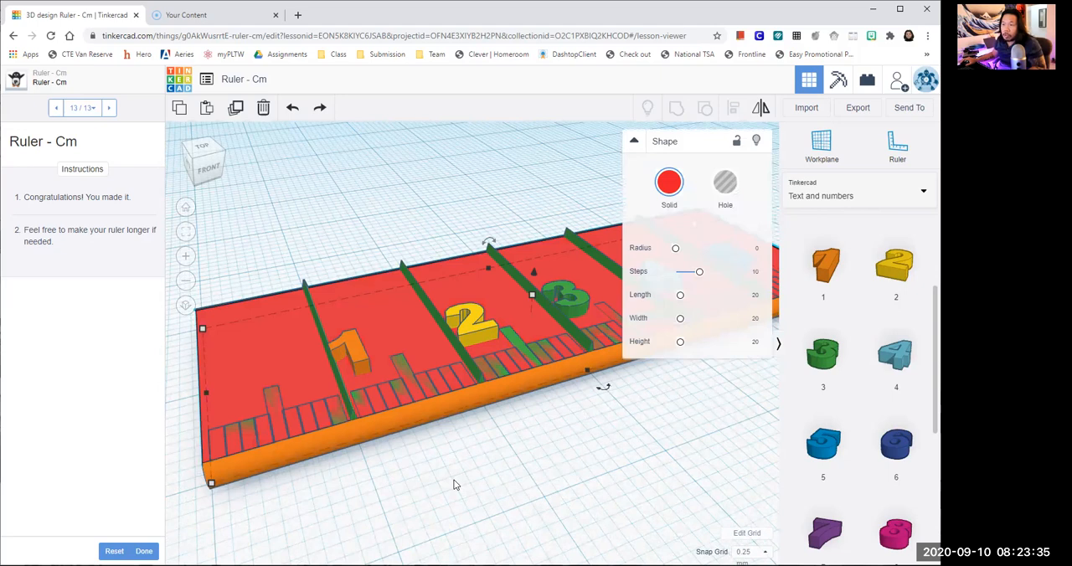
scroll(541, 455, "down", 1)
left_click(541, 453)
scroll(553, 449, "down", 1)
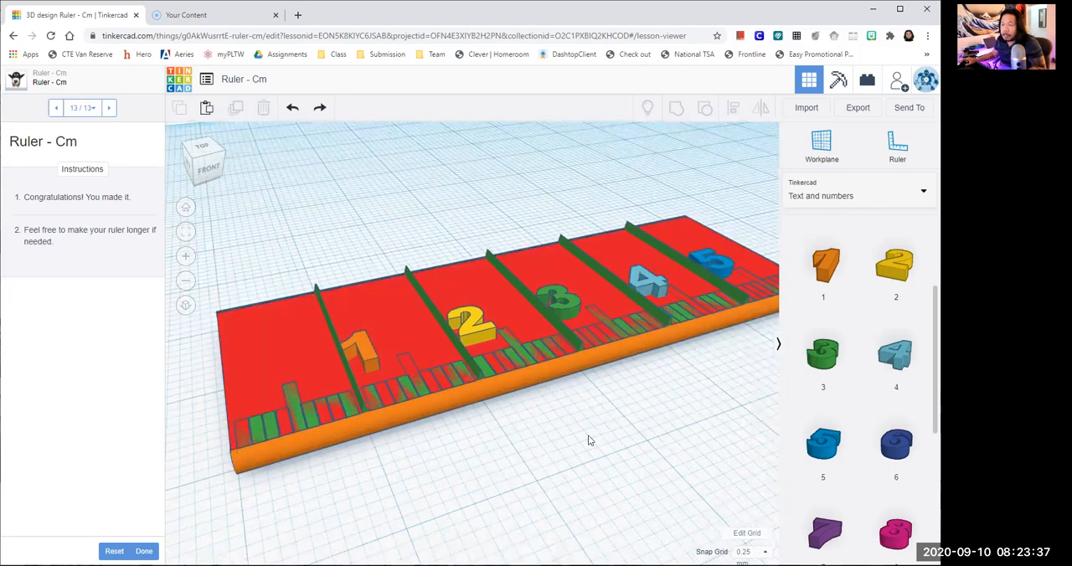
scroll(551, 440, "down", 1)
right_click_drag(577, 436, 529, 435)
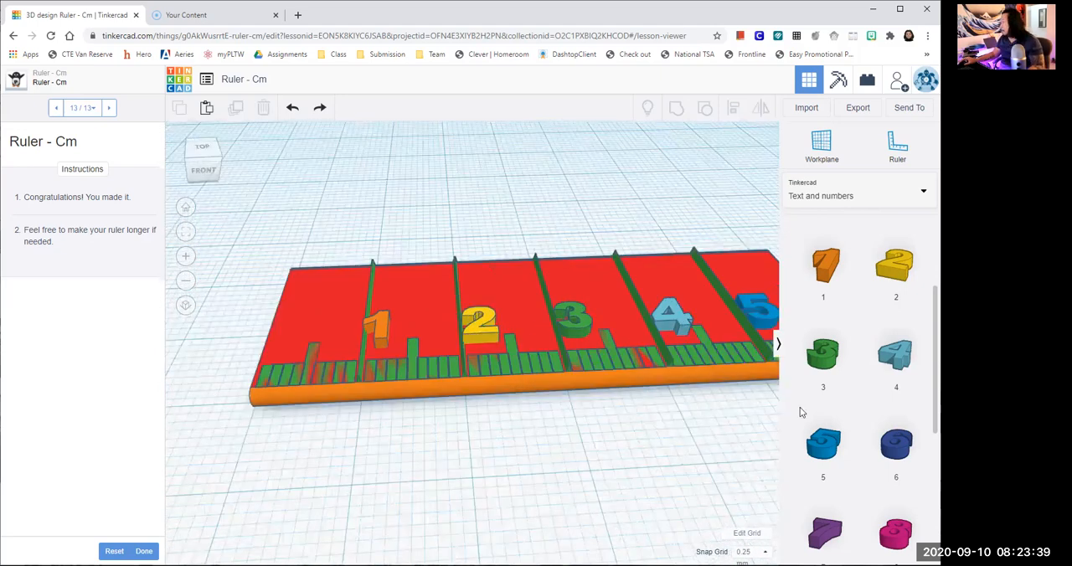
middle_click_drag(711, 394, 649, 382)
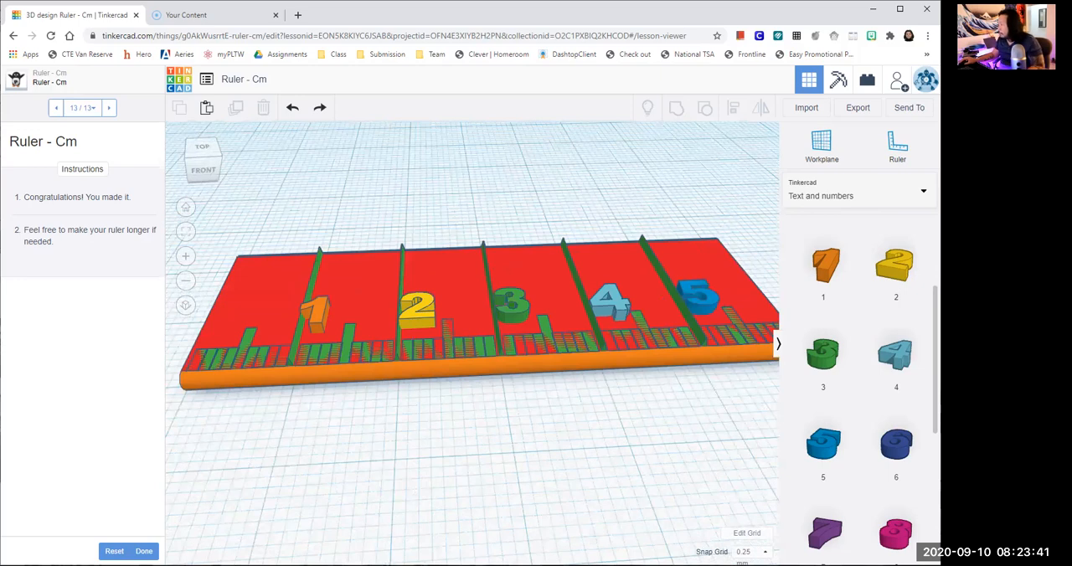